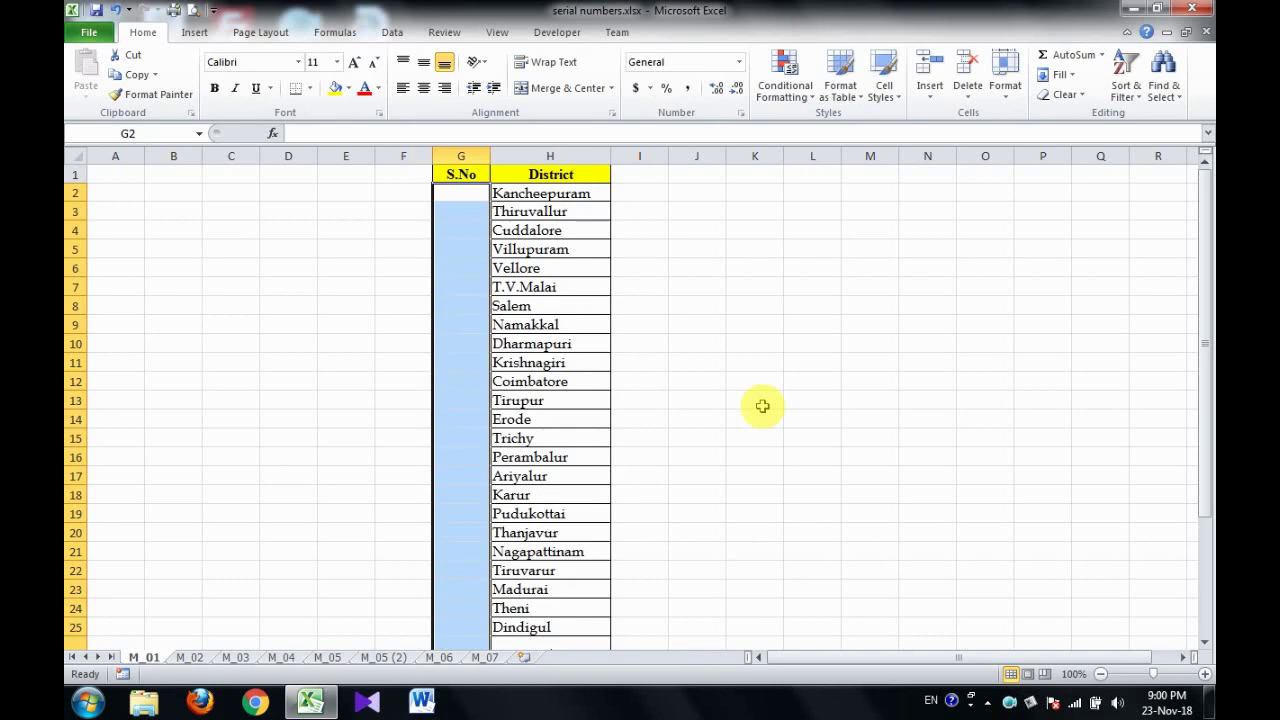
# Enter 1 and 2 in G2:G3 on M_01 and auto-fill the S.No series down the district list
pyautogui.click(477, 201)
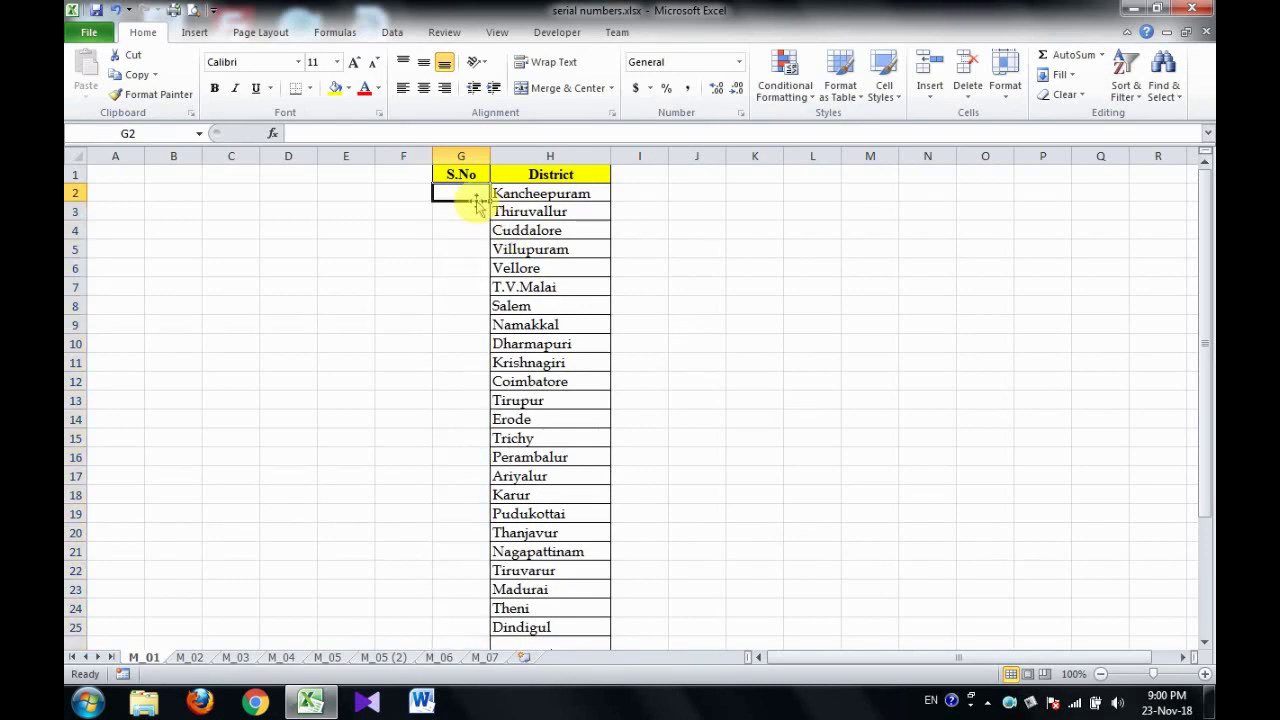
pyautogui.write('1')
pyautogui.press('Return')
pyautogui.write('2')
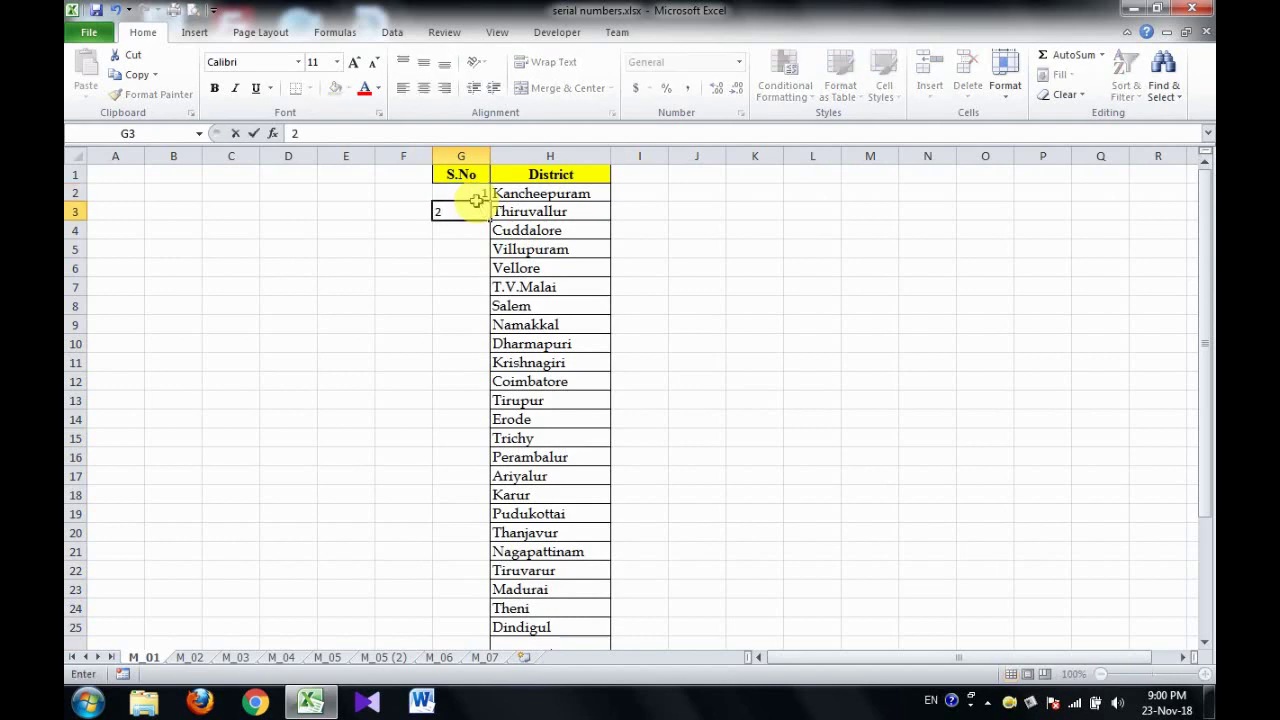
pyautogui.moveTo(476, 200); pyautogui.dragTo(475, 213)
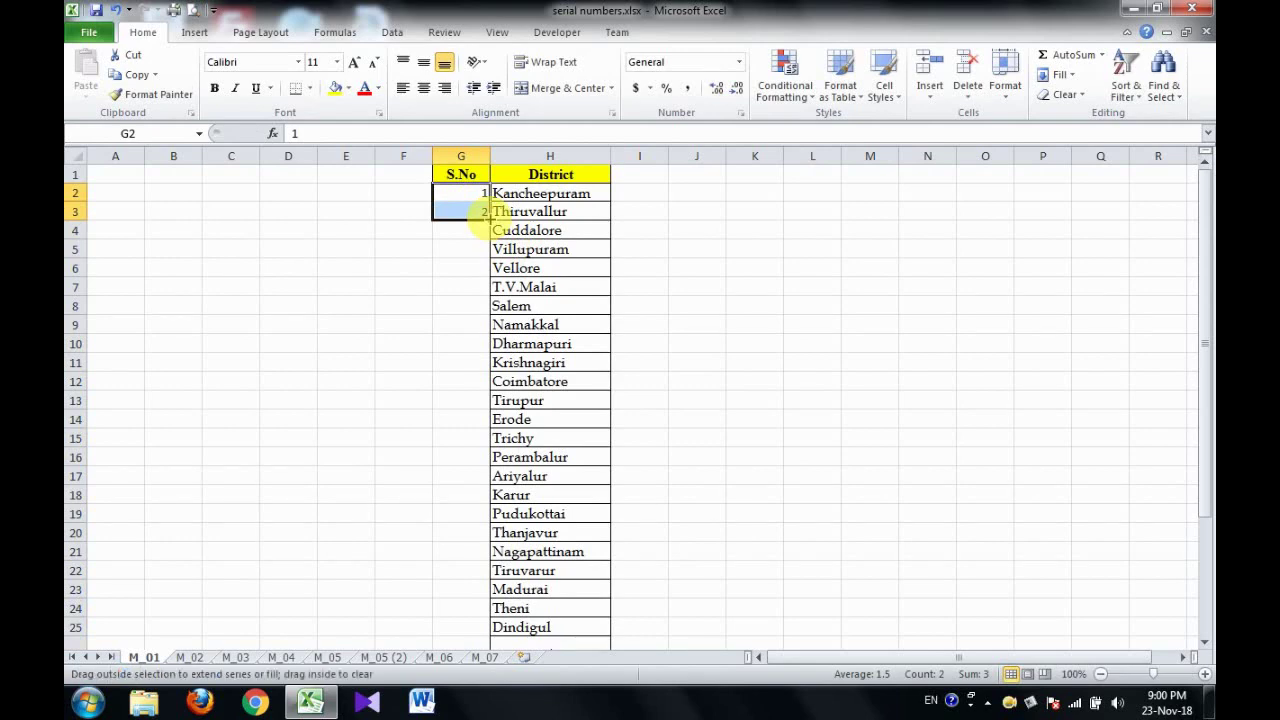
pyautogui.doubleClick(489, 220)
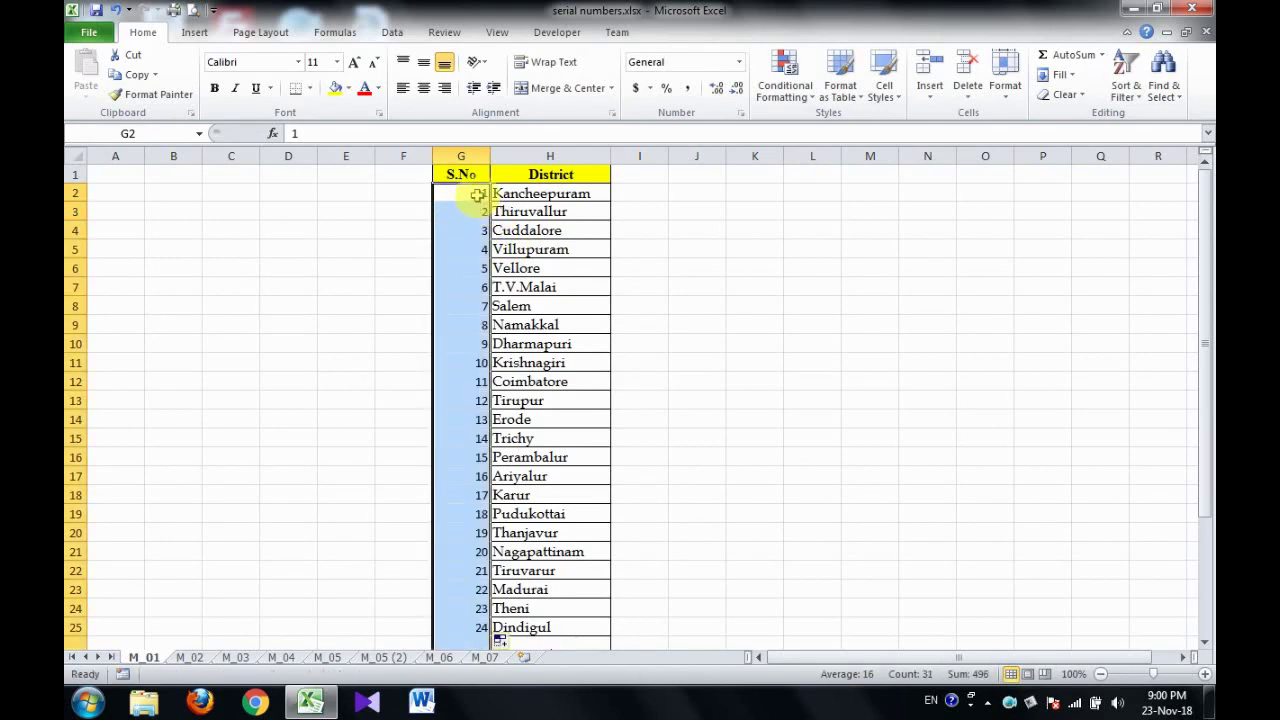
# Select the filled S.No numbers to confirm they reach 31, then switch to sheet M_02
pyautogui.click(478, 193)
pyautogui.hotkey('ctrl', 'shift', 'Down')
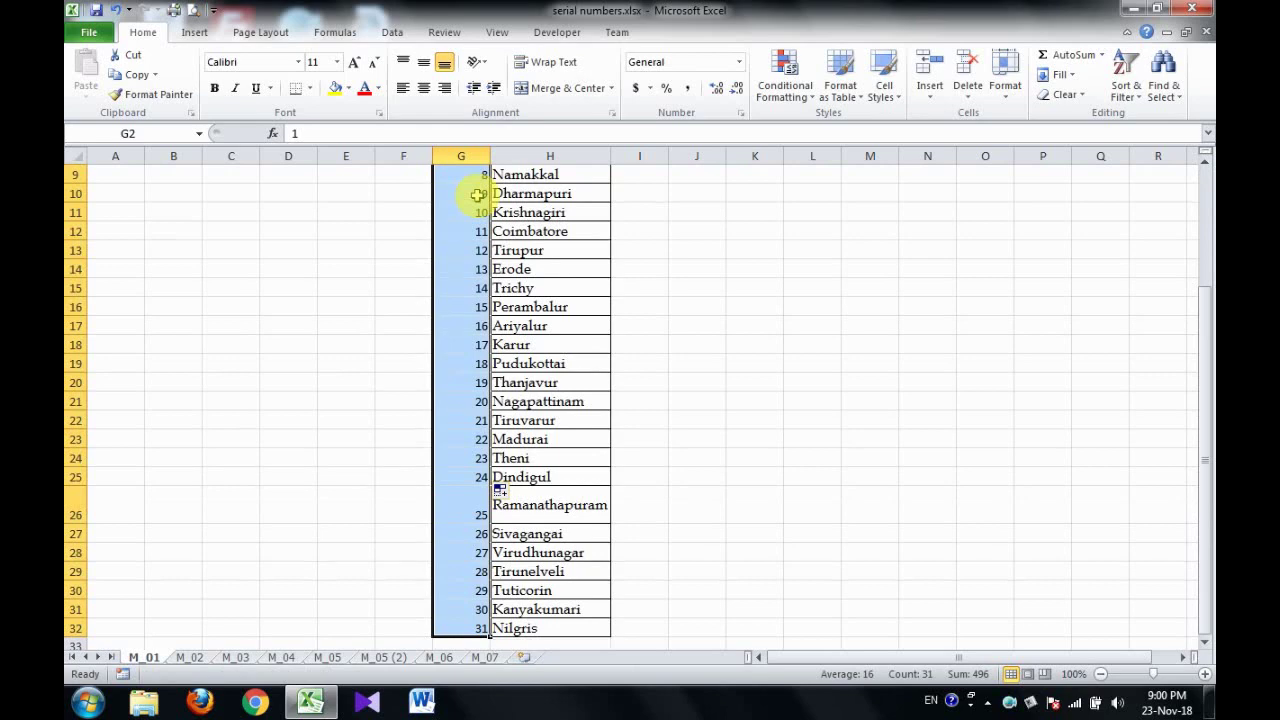
pyautogui.hotkey('ctrl', 'Up')
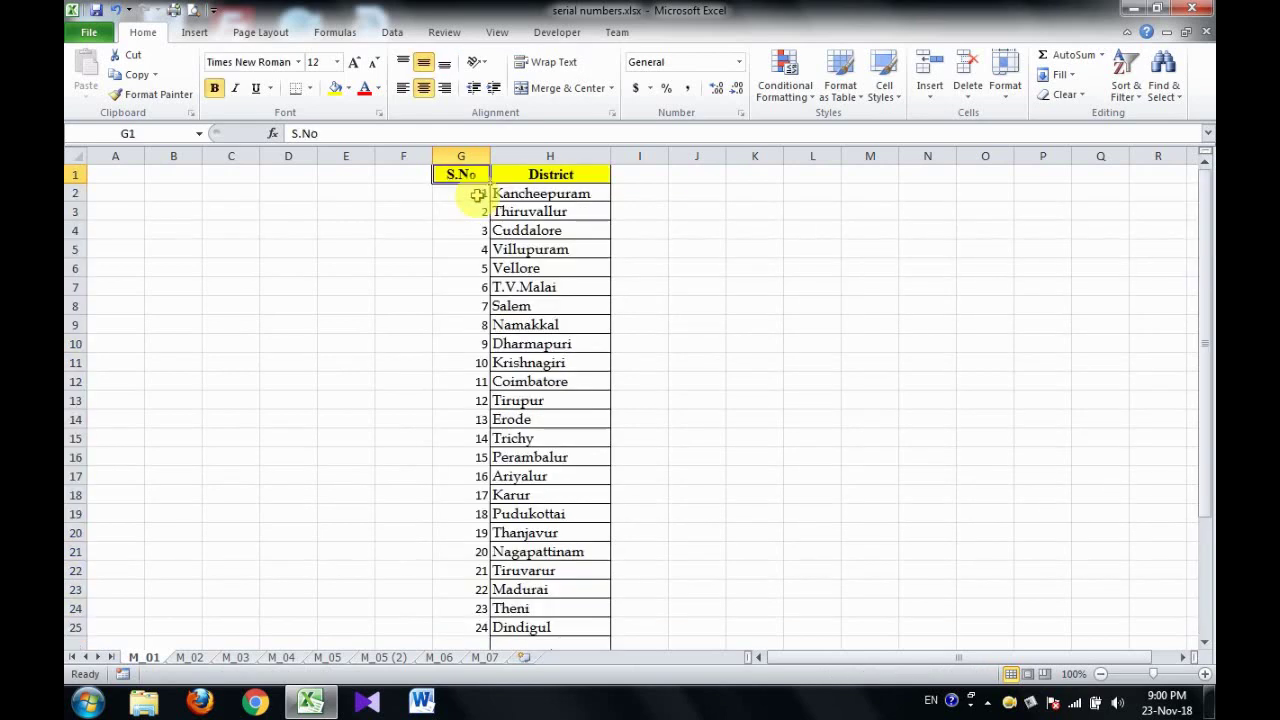
pyautogui.hotkey('ctrl', 'pagedown')
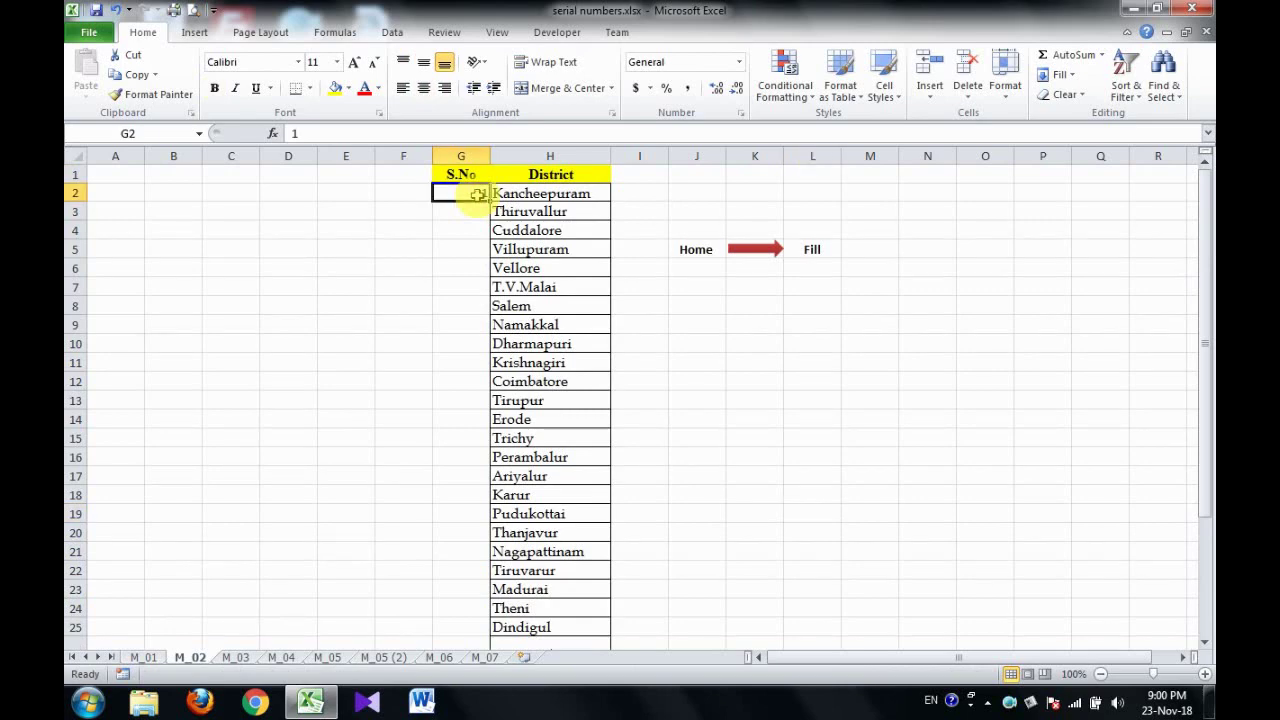
# Fill G2 downward with a Series in Columns, step 1, stop value 10, giving 1–10 in G2:G11
pyautogui.click(1073, 76)
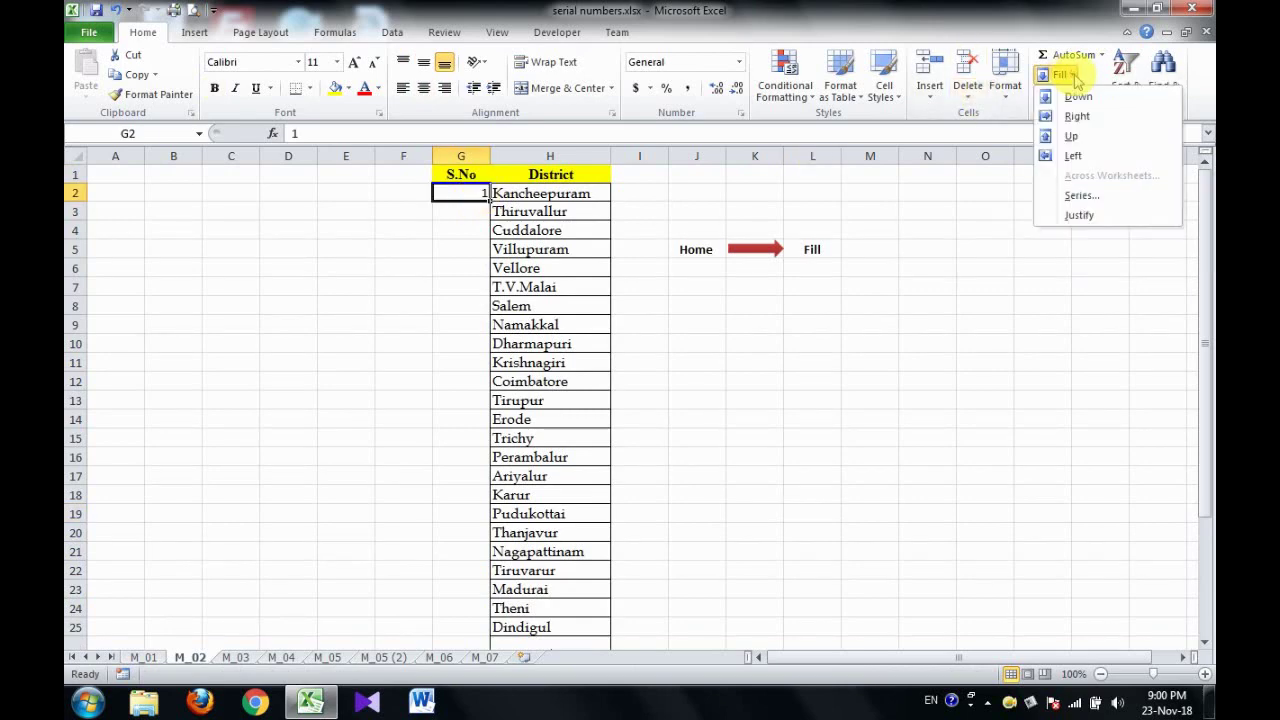
pyautogui.click(1076, 196)
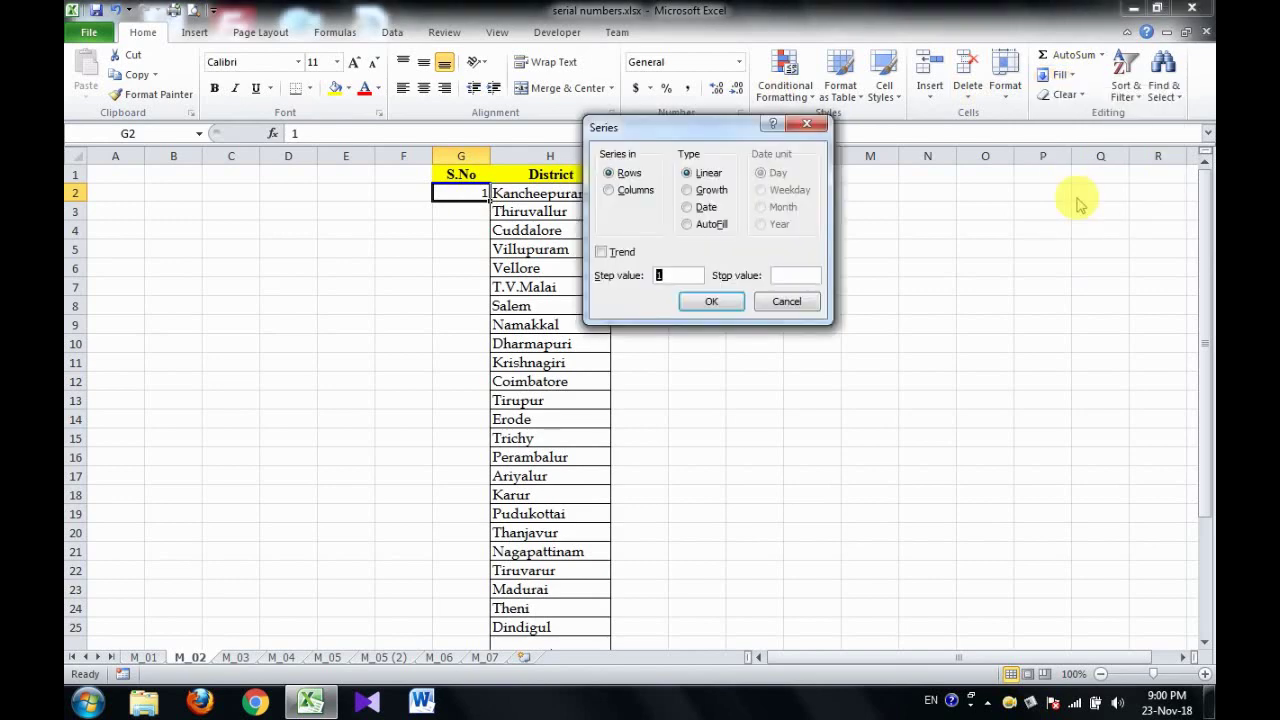
pyautogui.click(632, 192)
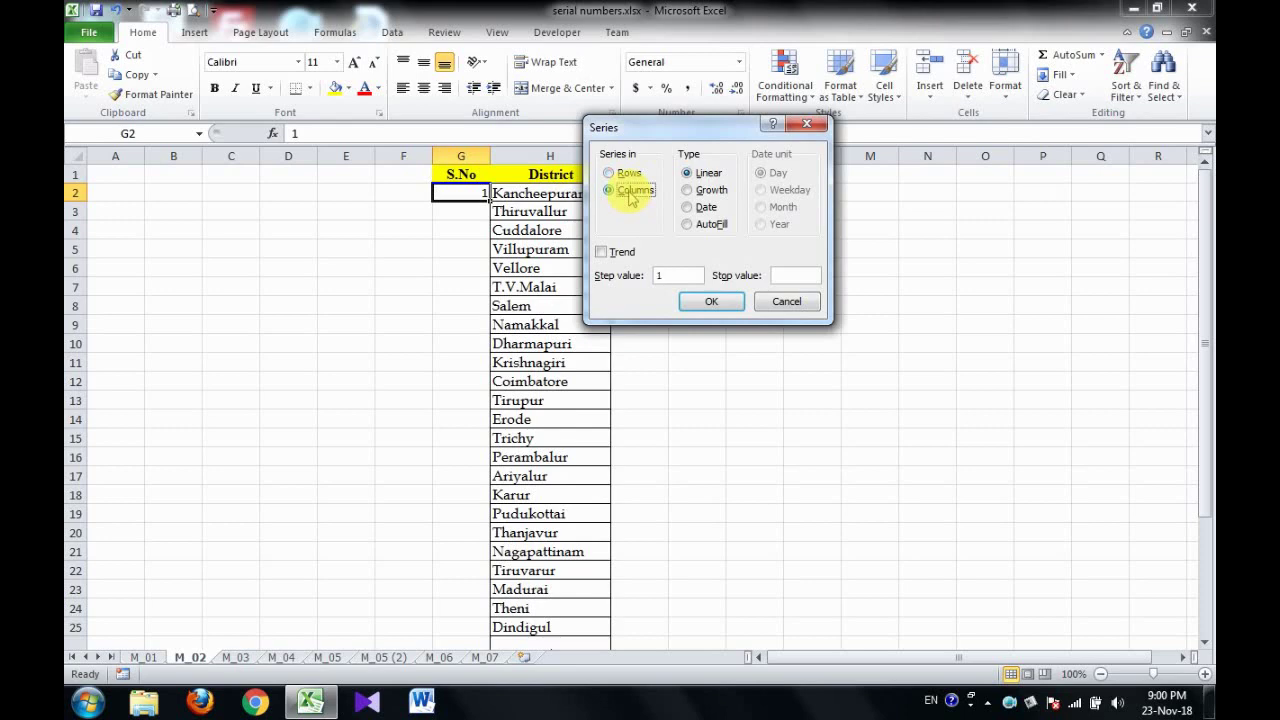
pyautogui.click(668, 276)
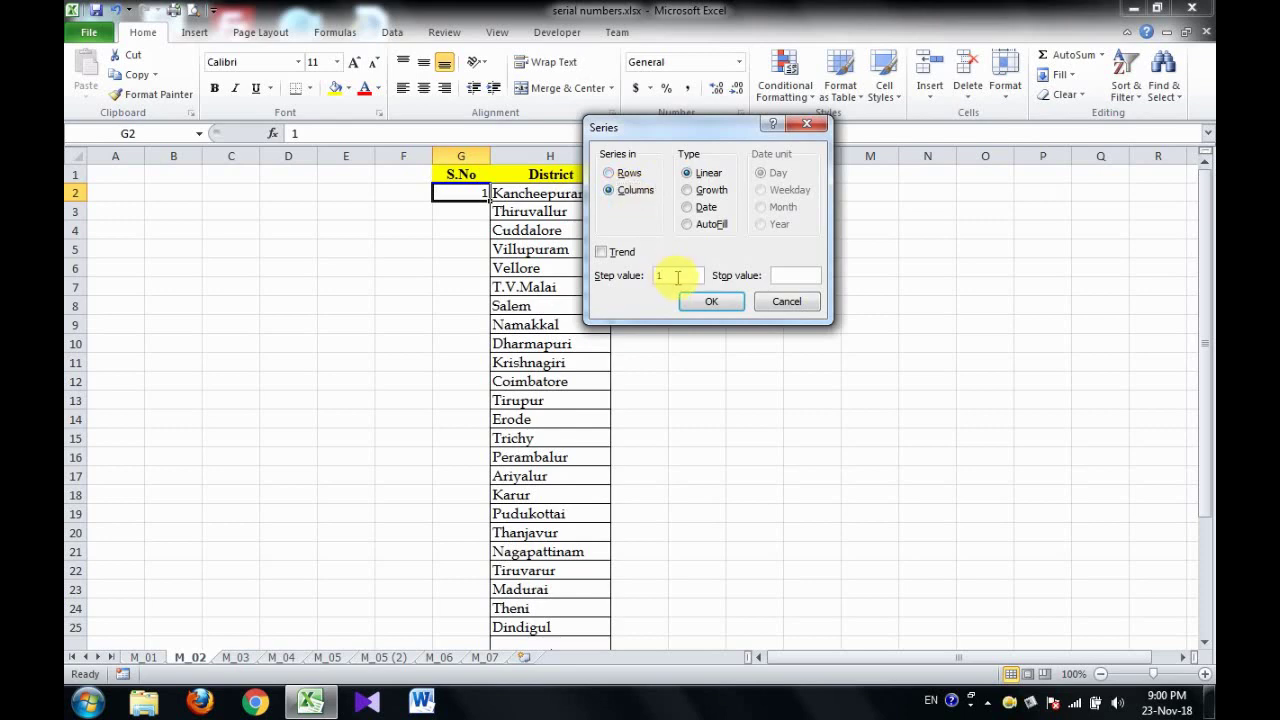
pyautogui.click(795, 276)
pyautogui.write('1')
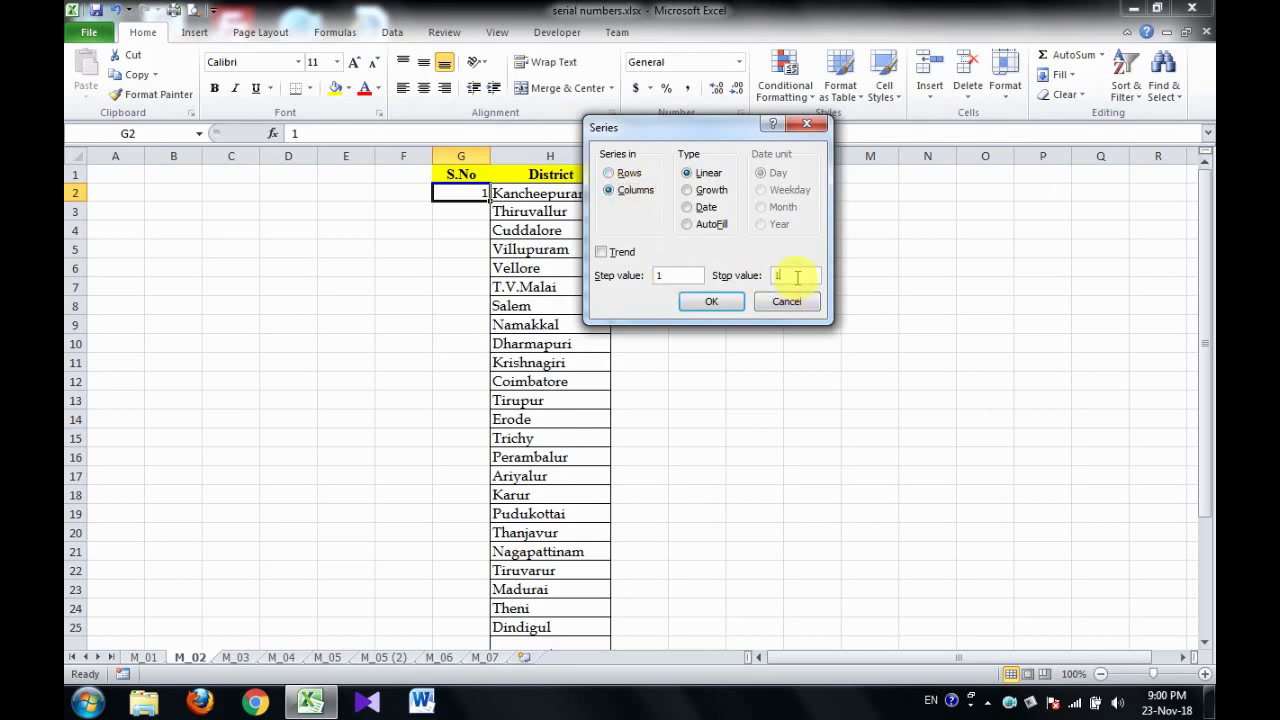
pyautogui.write('0')
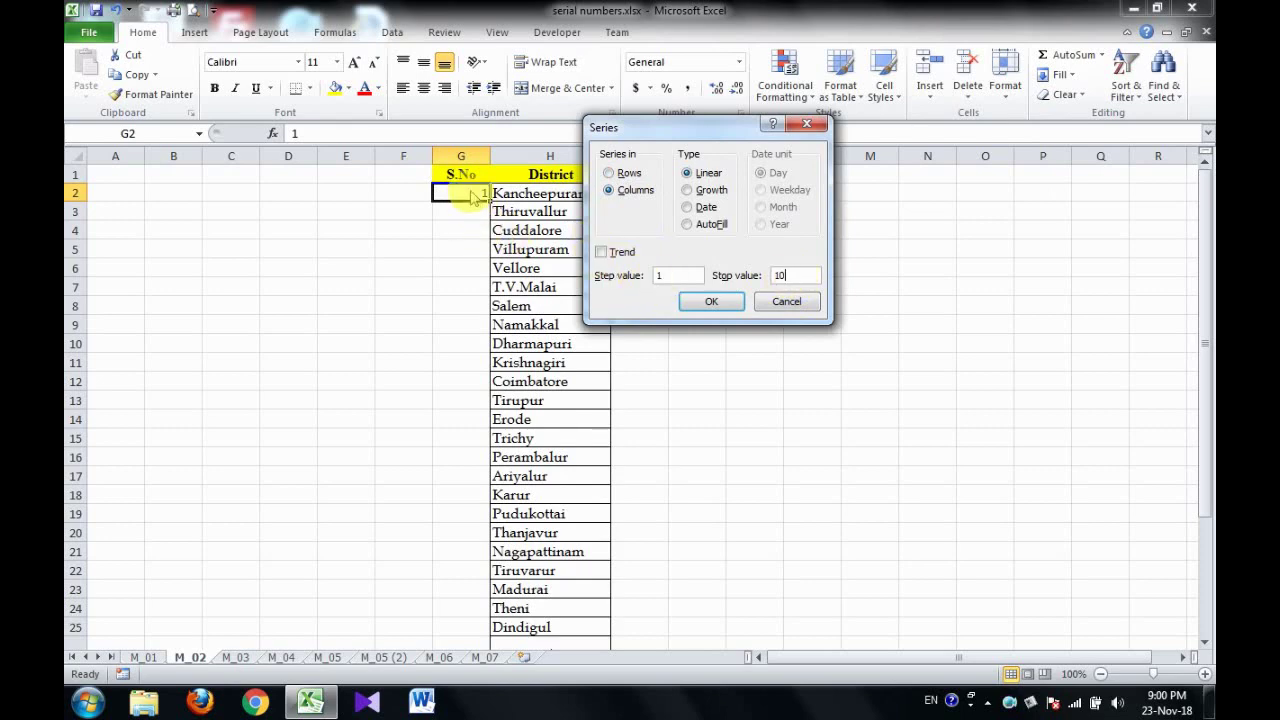
pyautogui.click(724, 300)
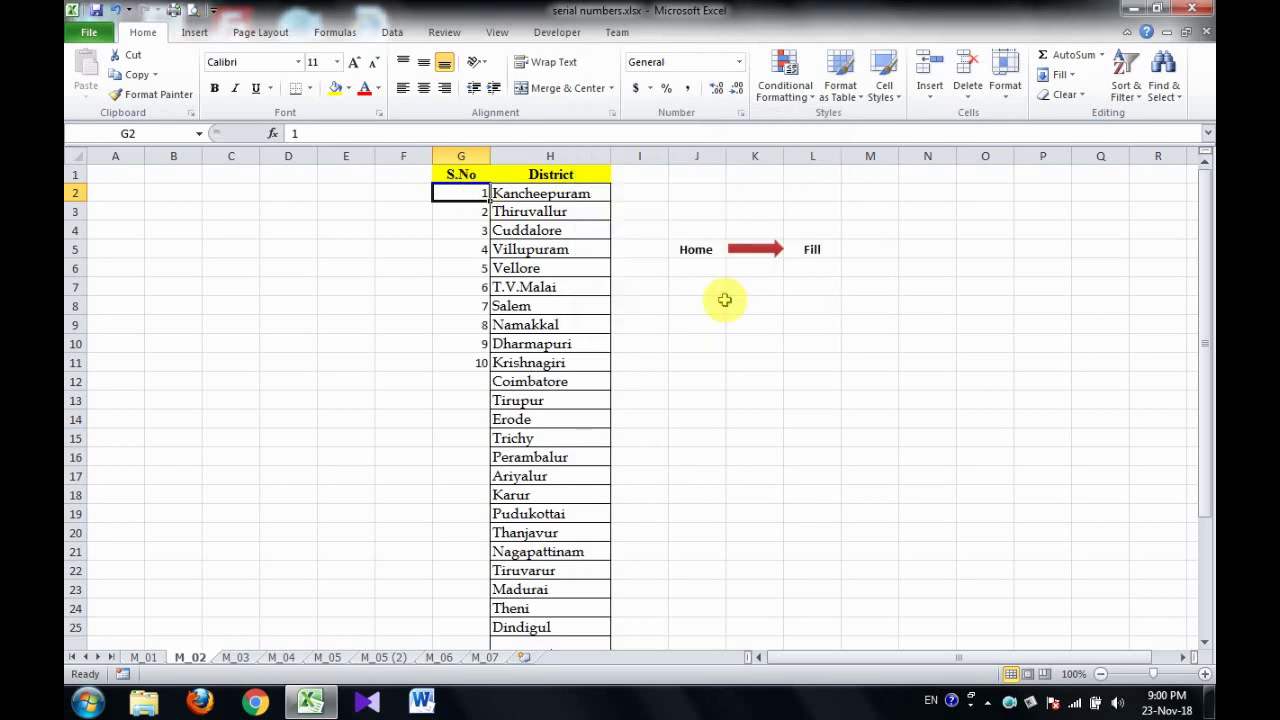
# Attempt a Series with stop value 5 starting from empty cell J8
pyautogui.click(697, 312)
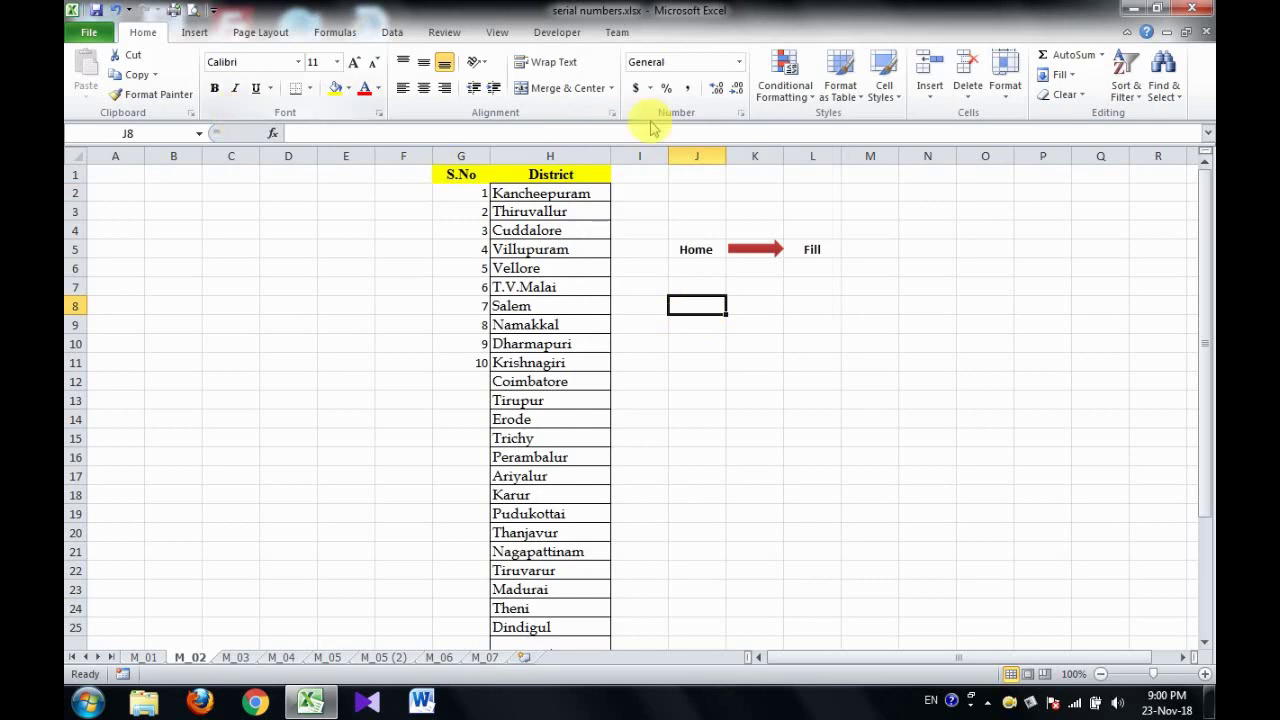
pyautogui.click(1058, 74)
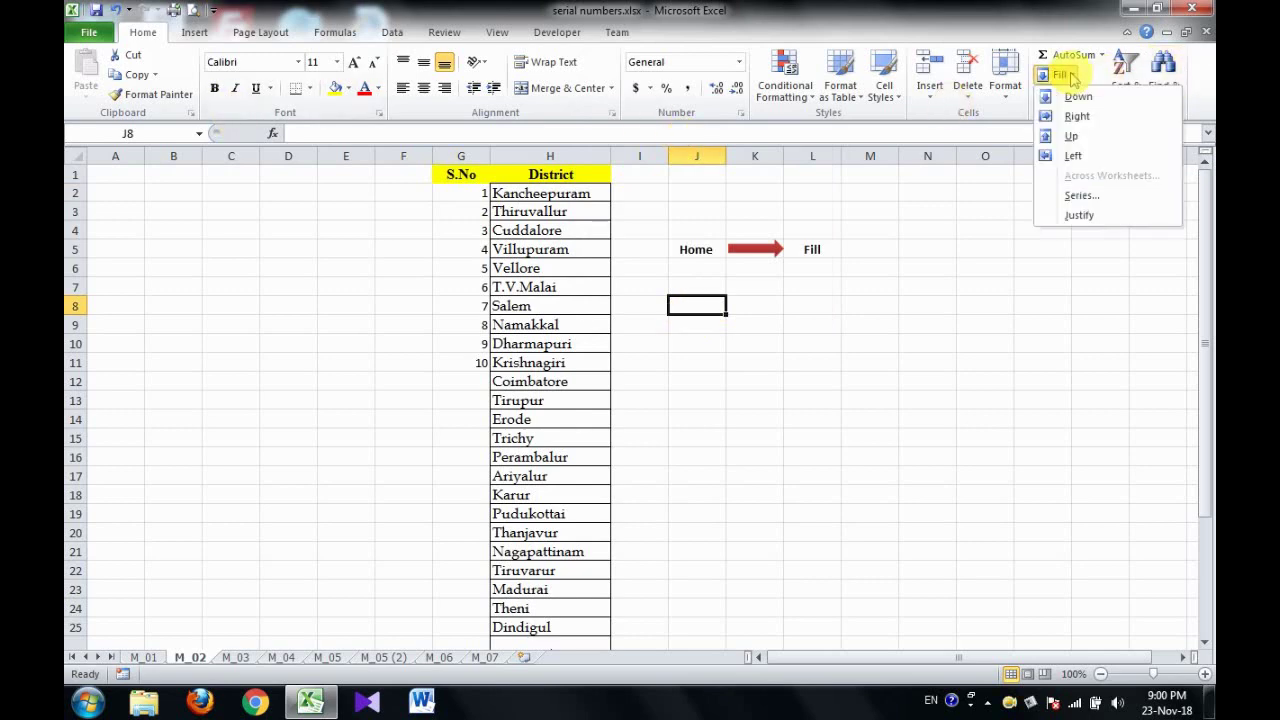
pyautogui.click(1081, 196)
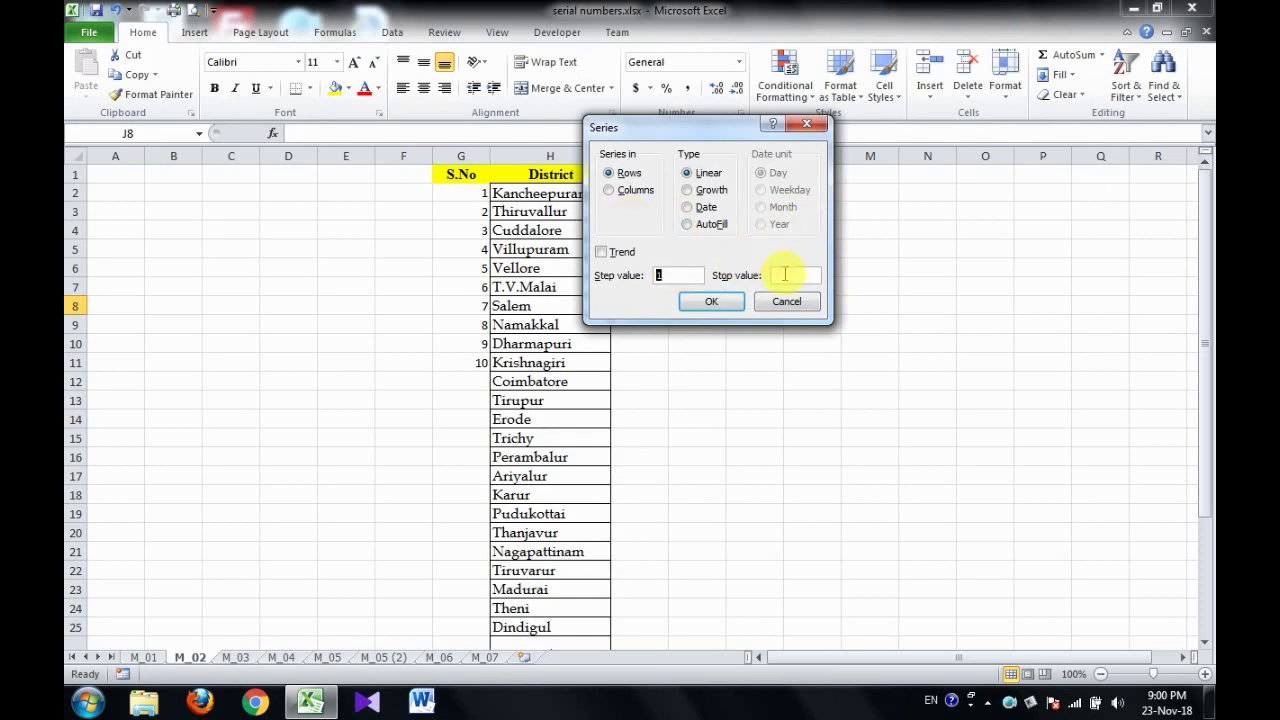
pyautogui.click(784, 274)
pyautogui.write('5')
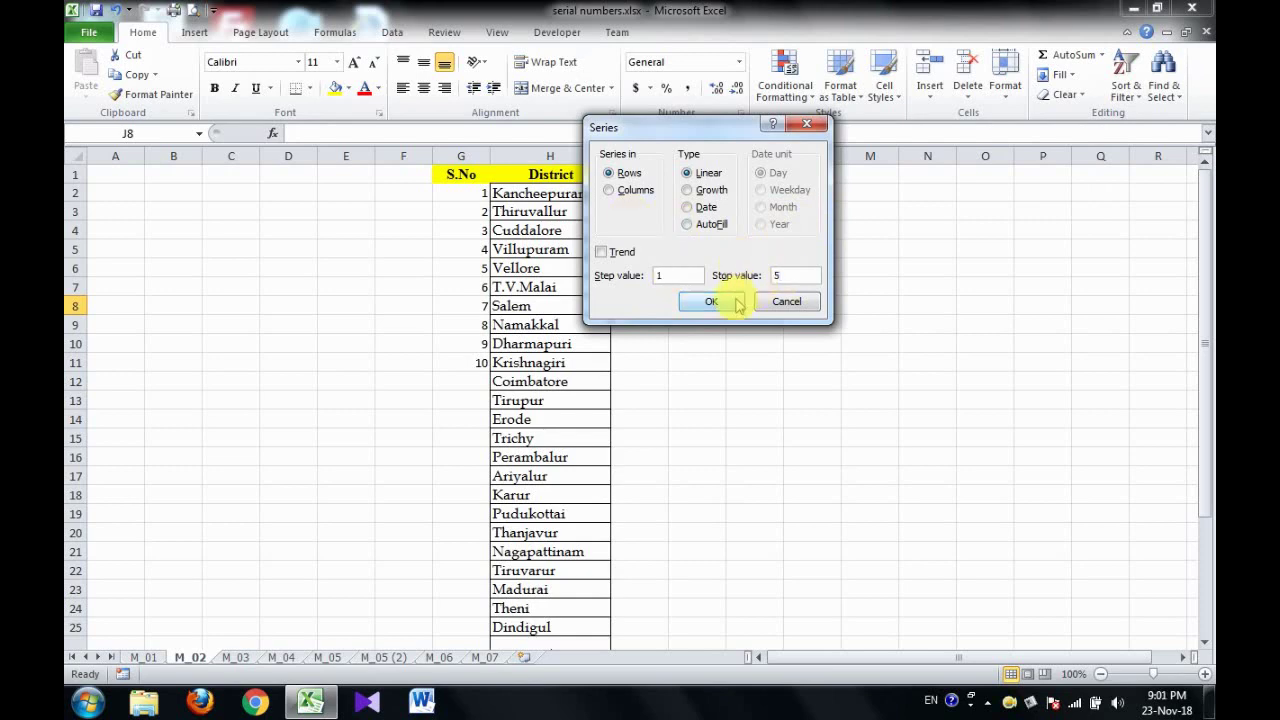
pyautogui.click(735, 301)
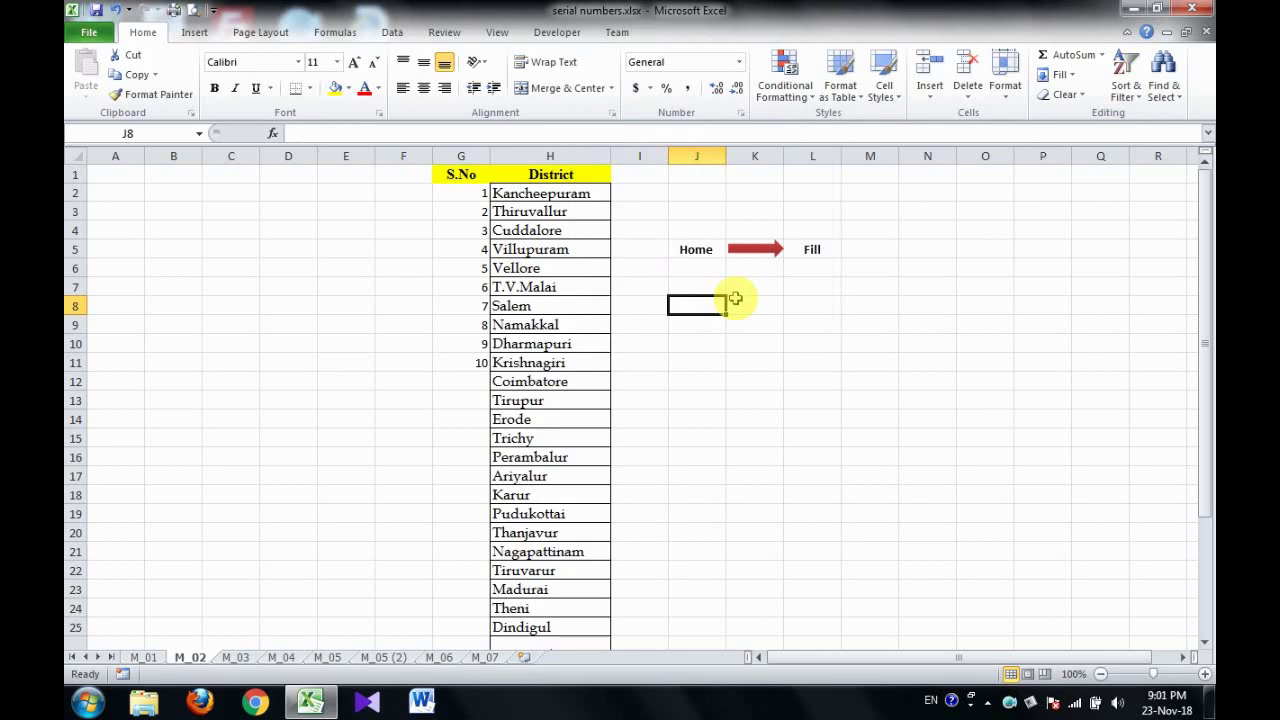
# Enter 1 in J8, fill a Rows series to stop value 5 across J8:N8, then go to M_03
pyautogui.write('1')
pyautogui.hotkey('ctrl', 'Return')
pyautogui.click(1059, 75)
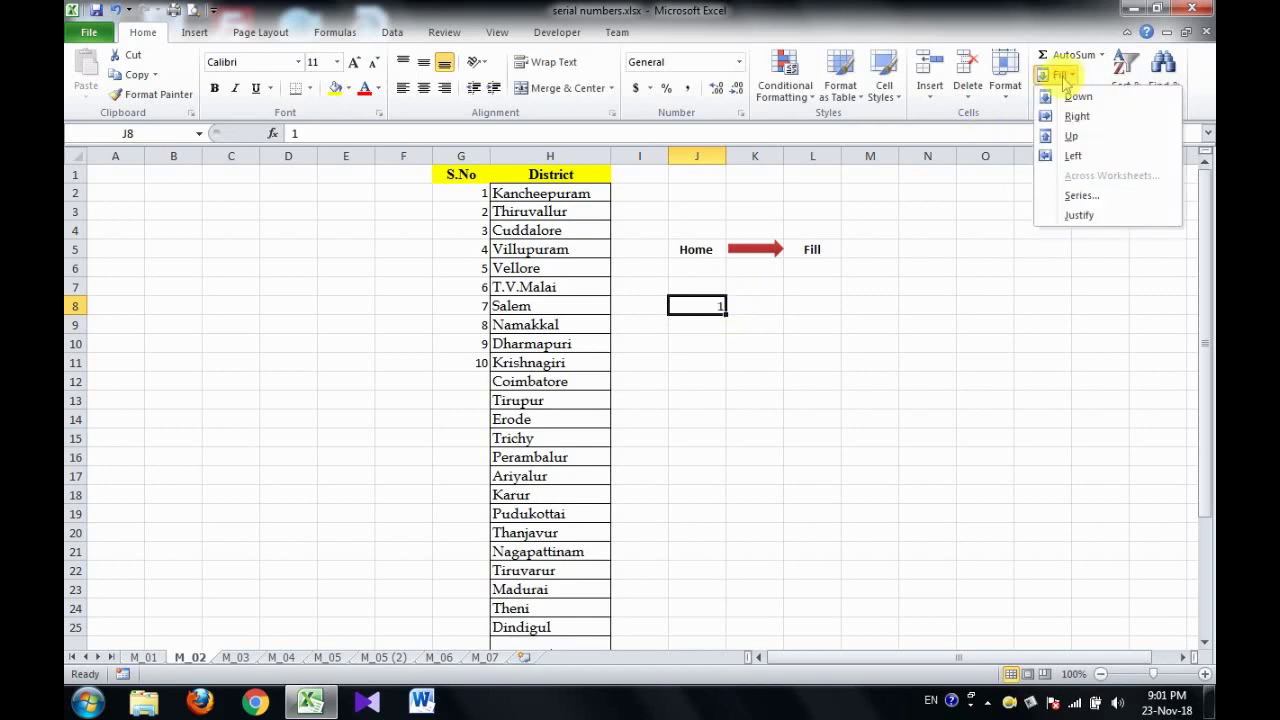
pyautogui.click(1079, 196)
pyautogui.moveTo(698, 128); pyautogui.dragTo(351, 167)
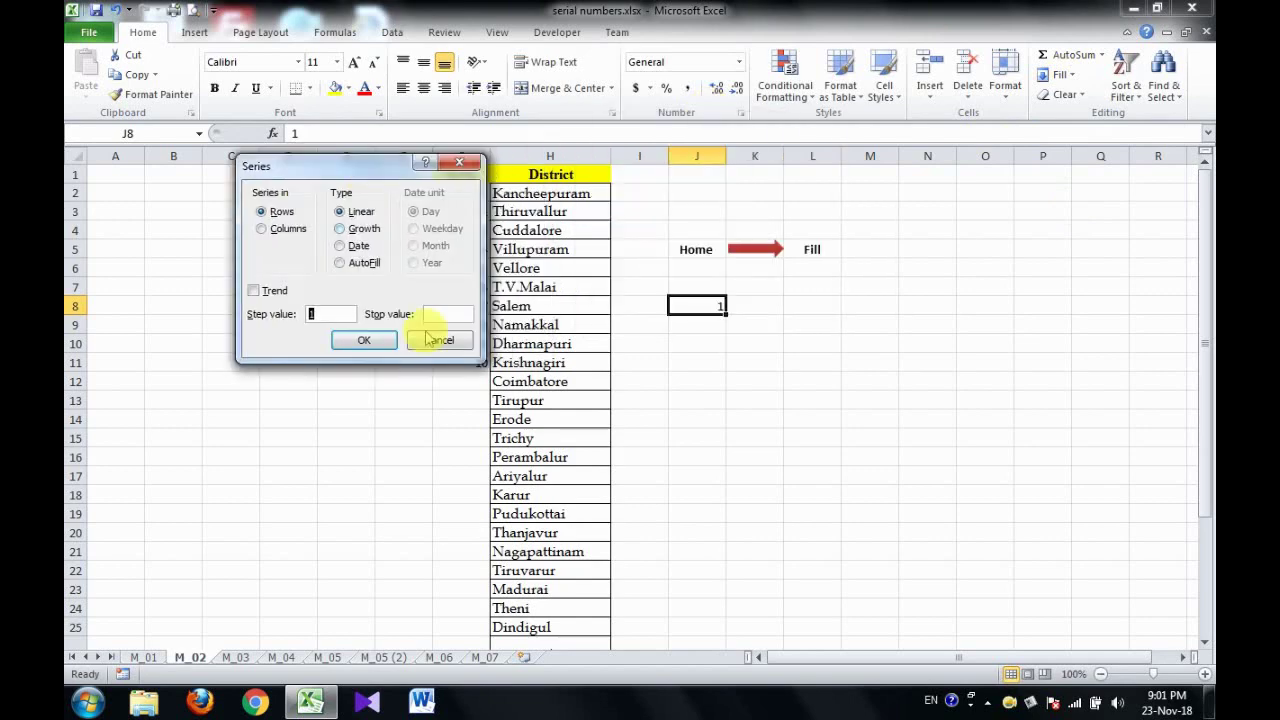
pyautogui.click(443, 313)
pyautogui.write('5')
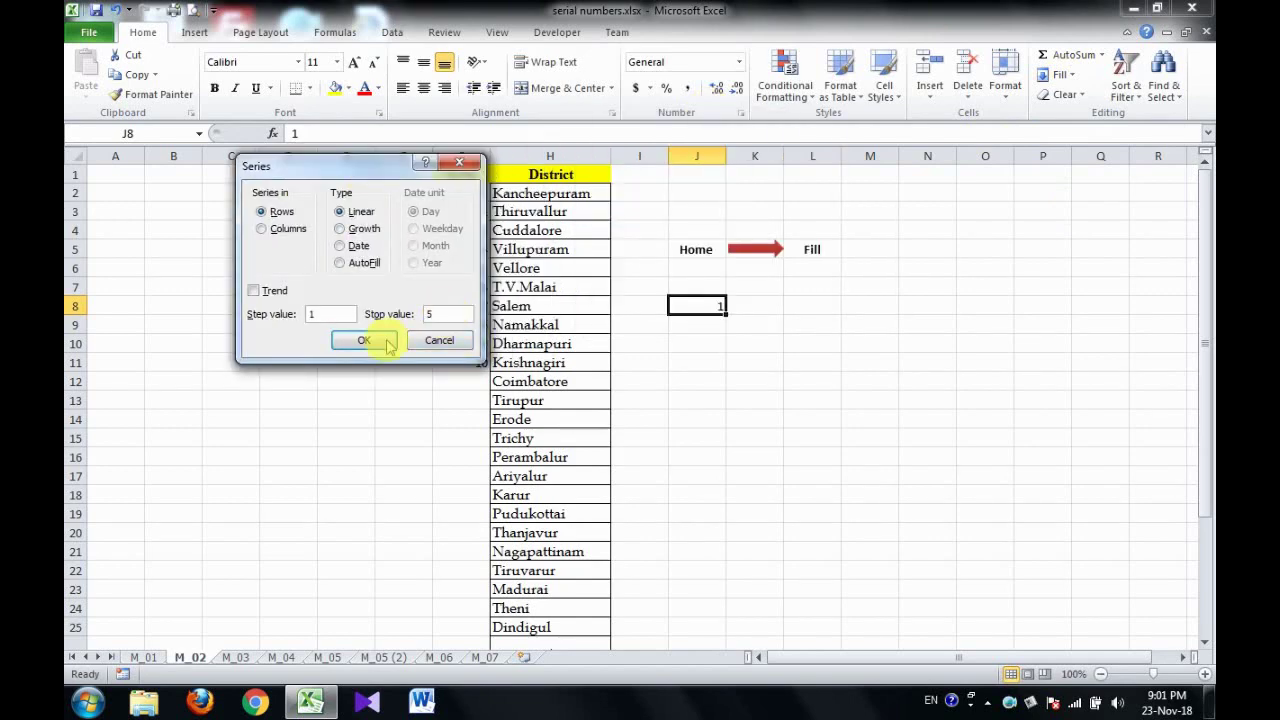
pyautogui.click(362, 339)
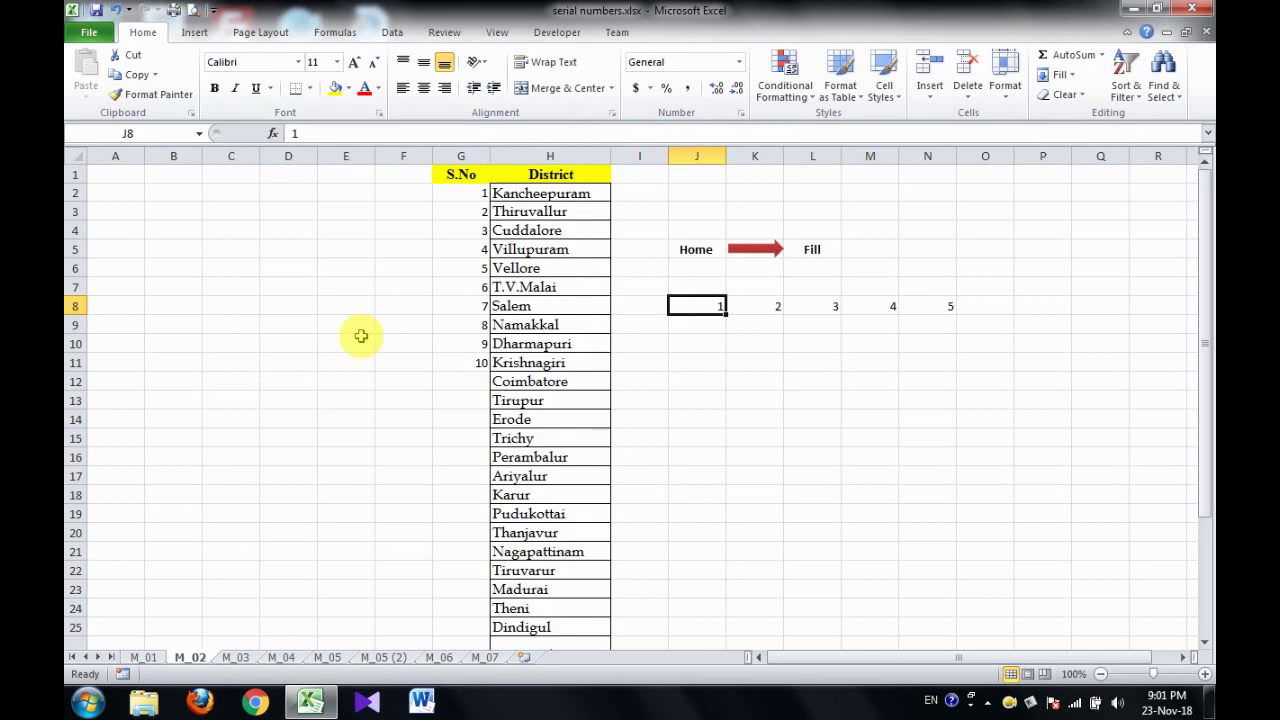
pyautogui.hotkey('ctrl', 'pagedown')
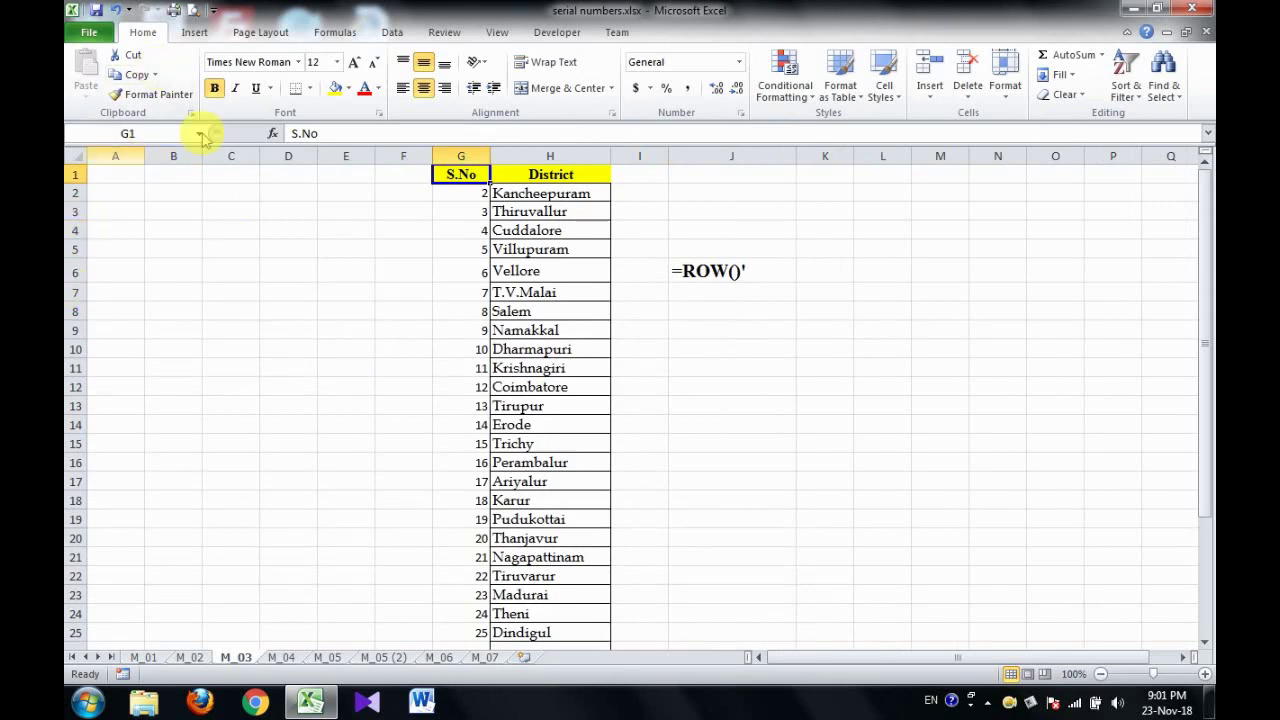
# Clear the existing serial numbers from G2 down column G on M_03
pyautogui.click(468, 194)
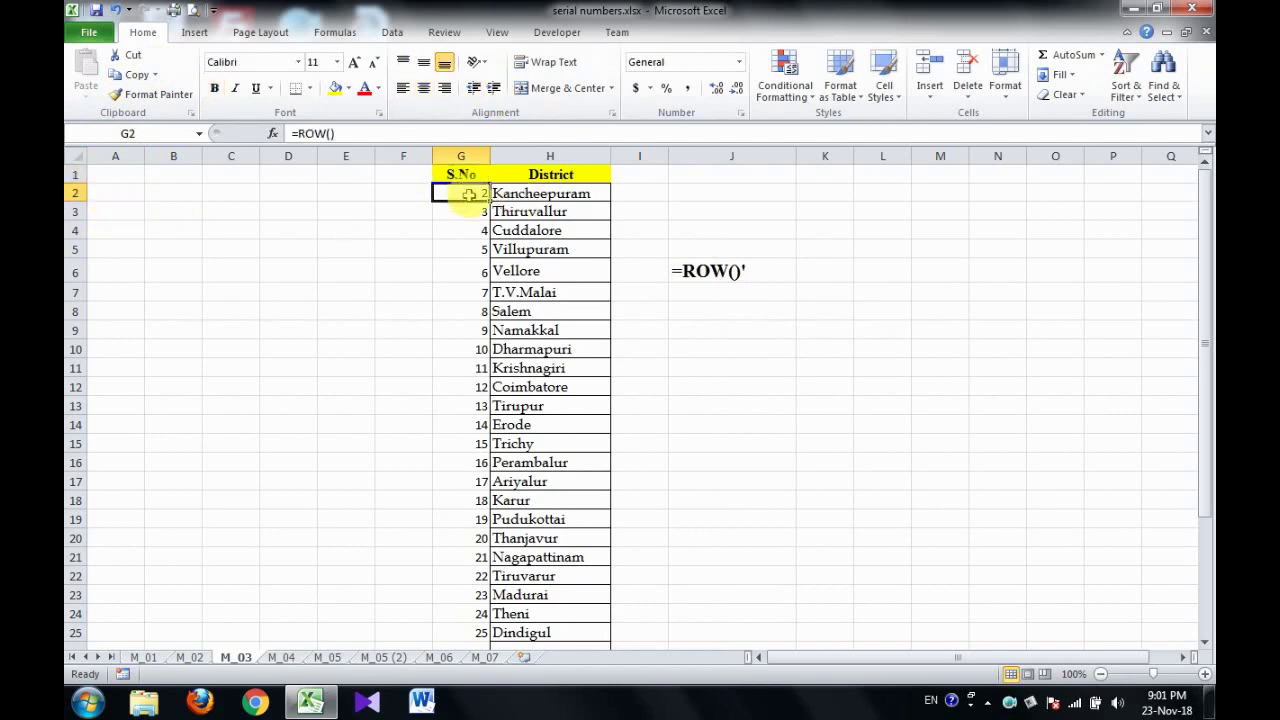
pyautogui.hotkey('ctrl', 'shift', 'Down')
pyautogui.scroll(3, 468, 194)
pyautogui.press('Delete')
pyautogui.click(468, 194)
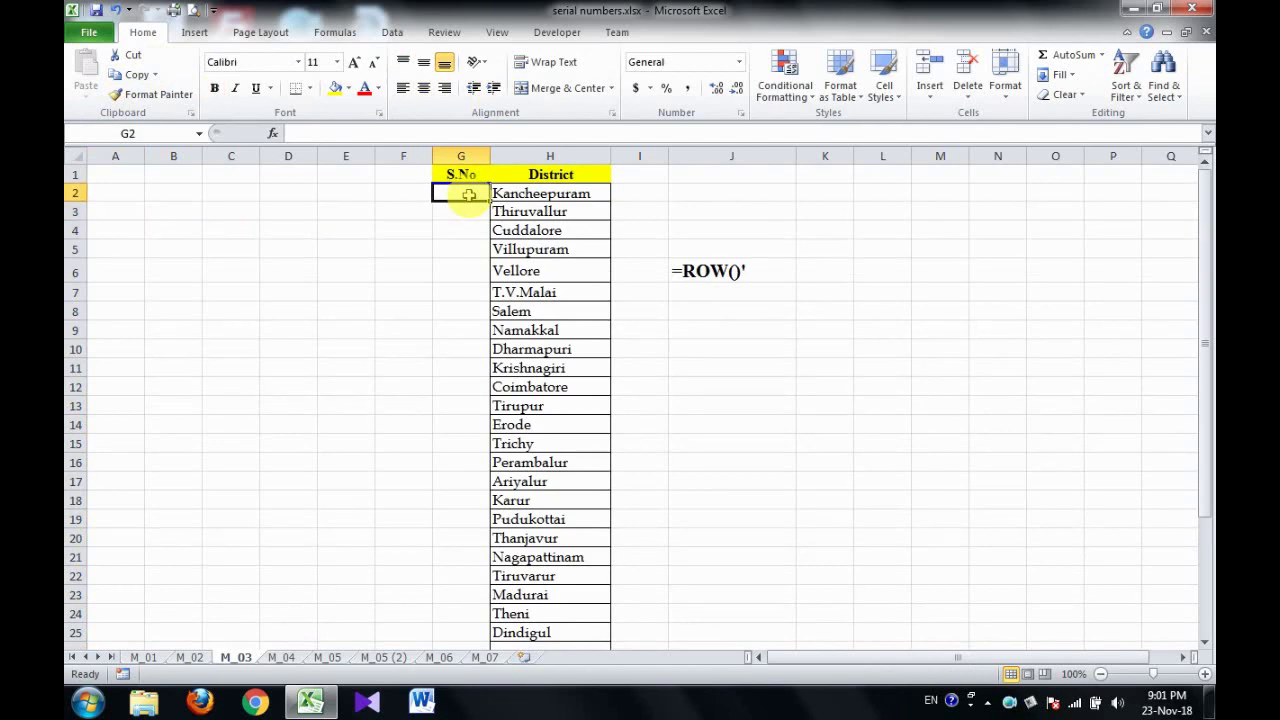
# Enter =ROW() in G2, copy it down the district list, then move to M_04
pyautogui.write('=row')
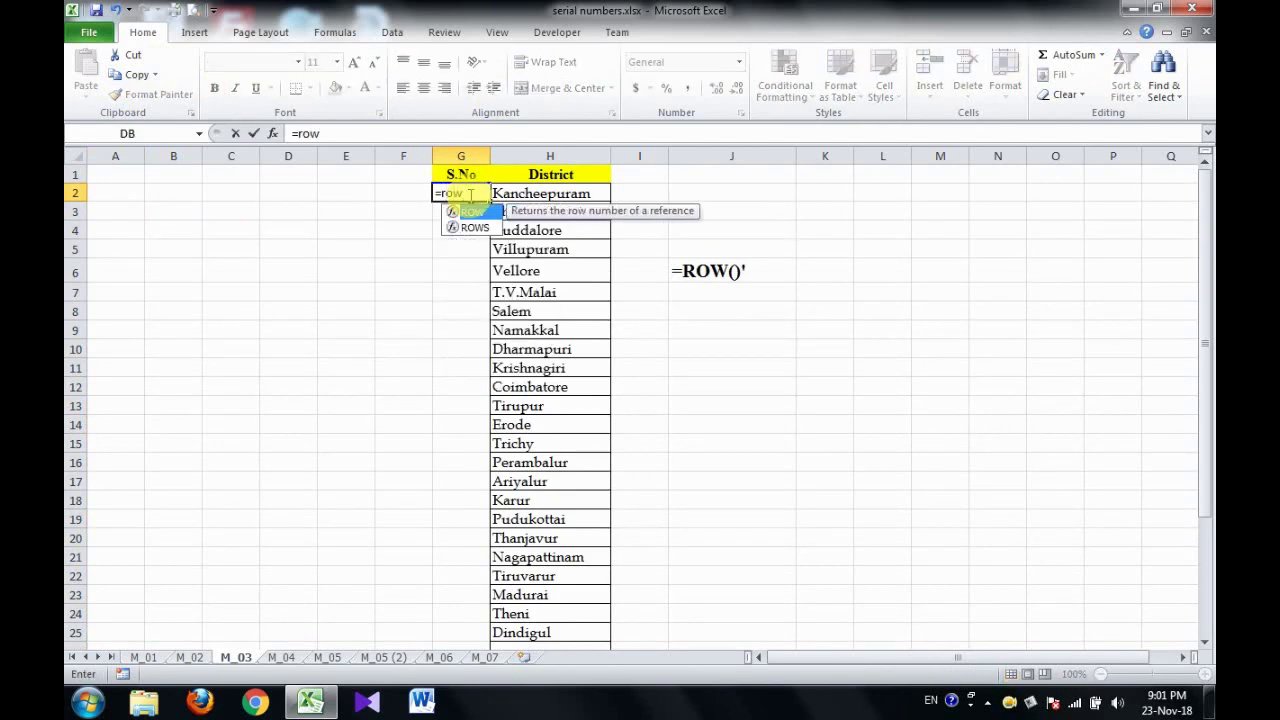
pyautogui.doubleClick(472, 211)
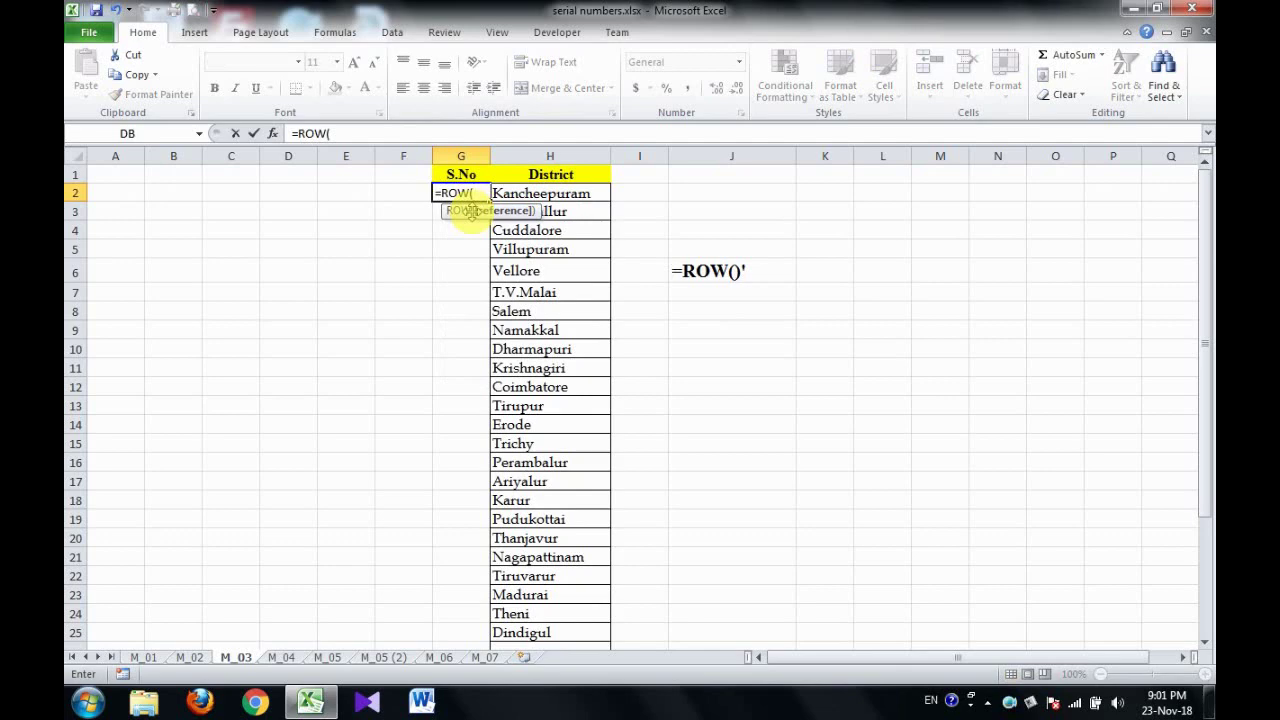
pyautogui.write(')')
pyautogui.press('Return')
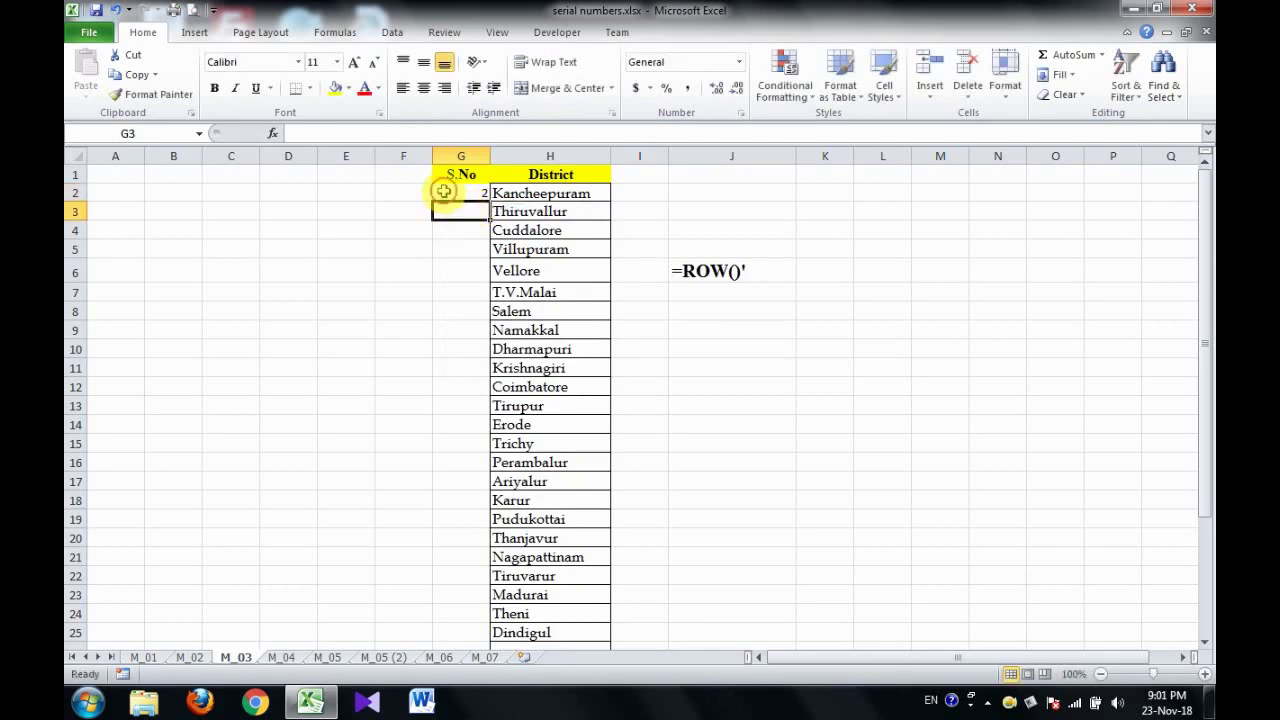
pyautogui.click(443, 191)
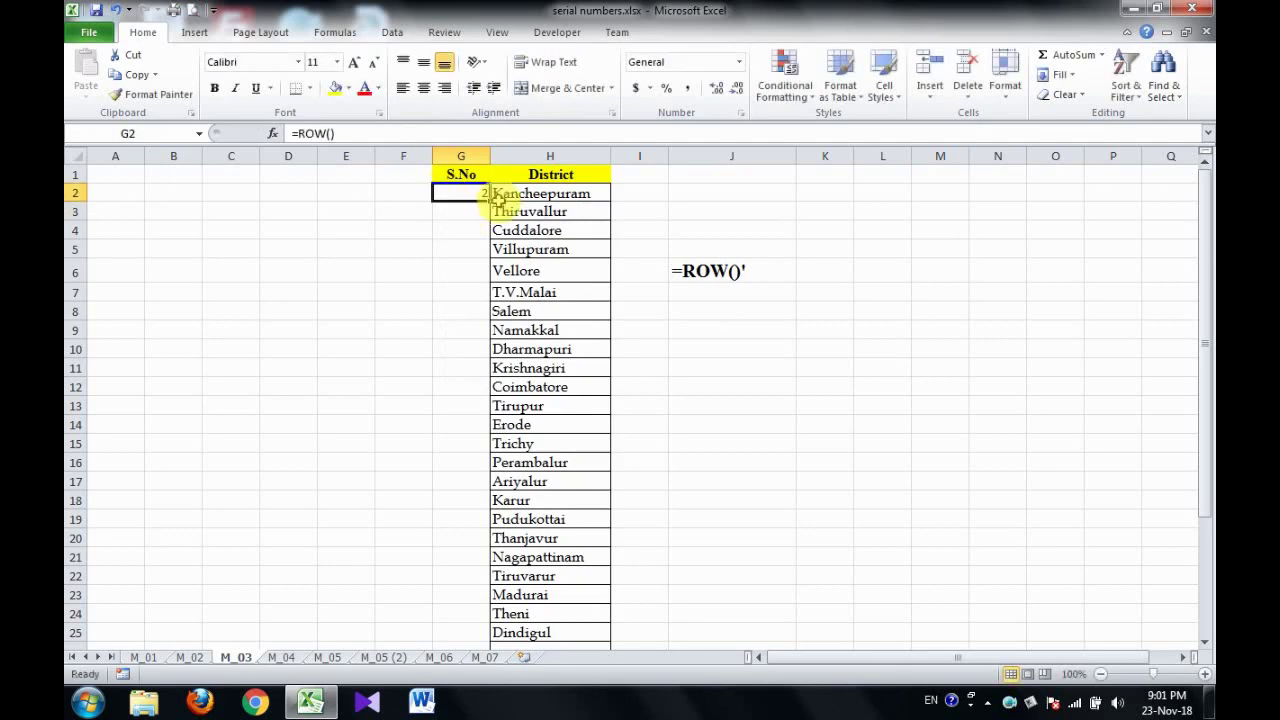
pyautogui.doubleClick(490, 203)
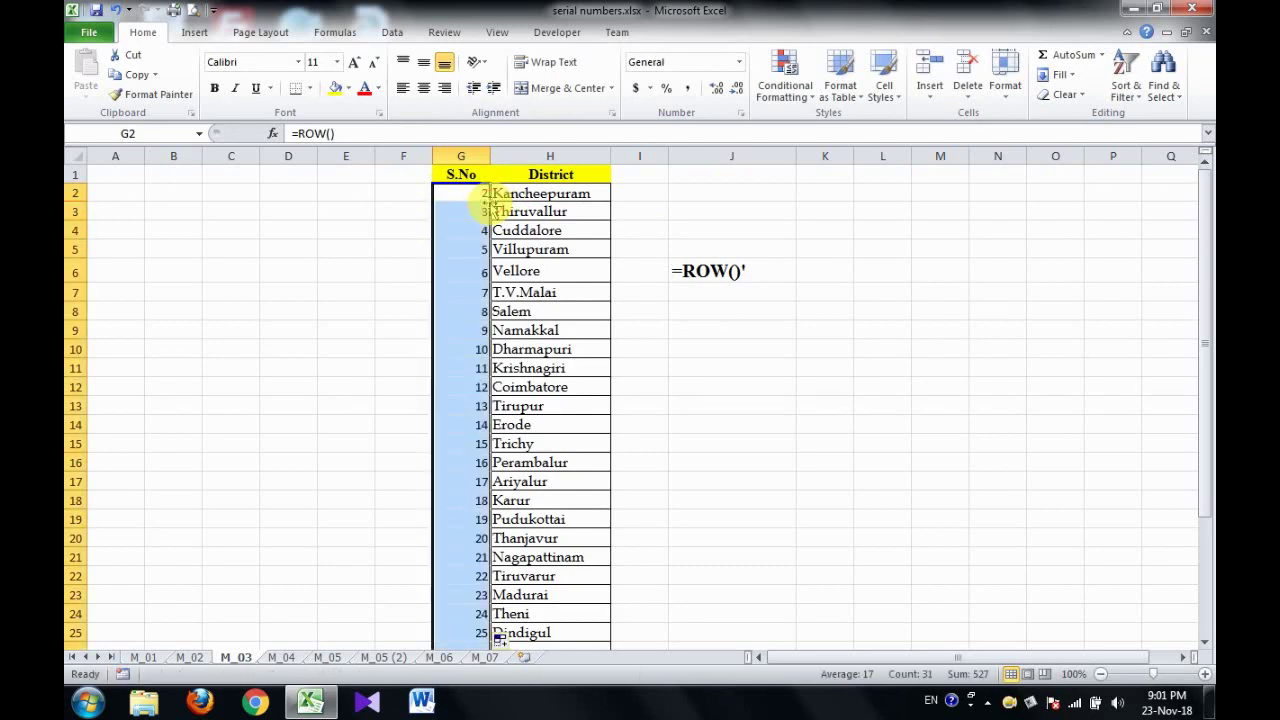
pyautogui.hotkey('ctrl', 'pagedown')
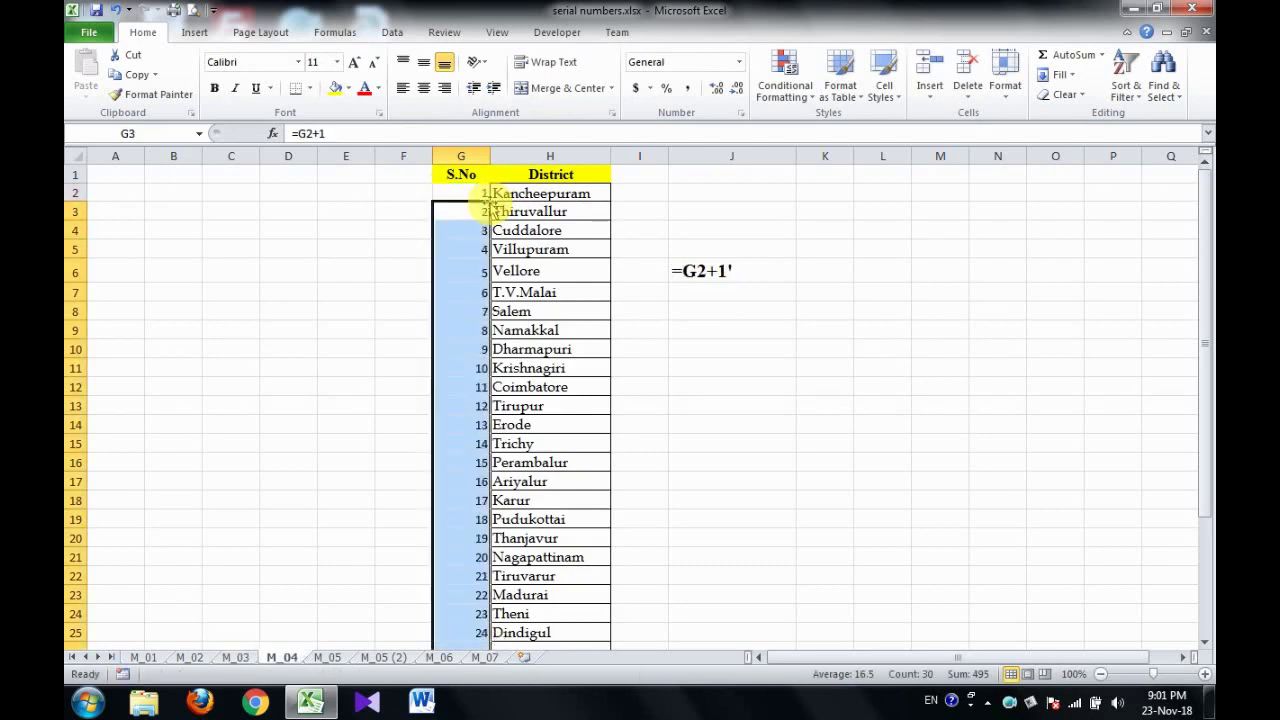
# Delete the existing serial numbers from G2 down the S.No column on M_04
pyautogui.press('Down')
pyautogui.press('Up')
pyautogui.press('Up')
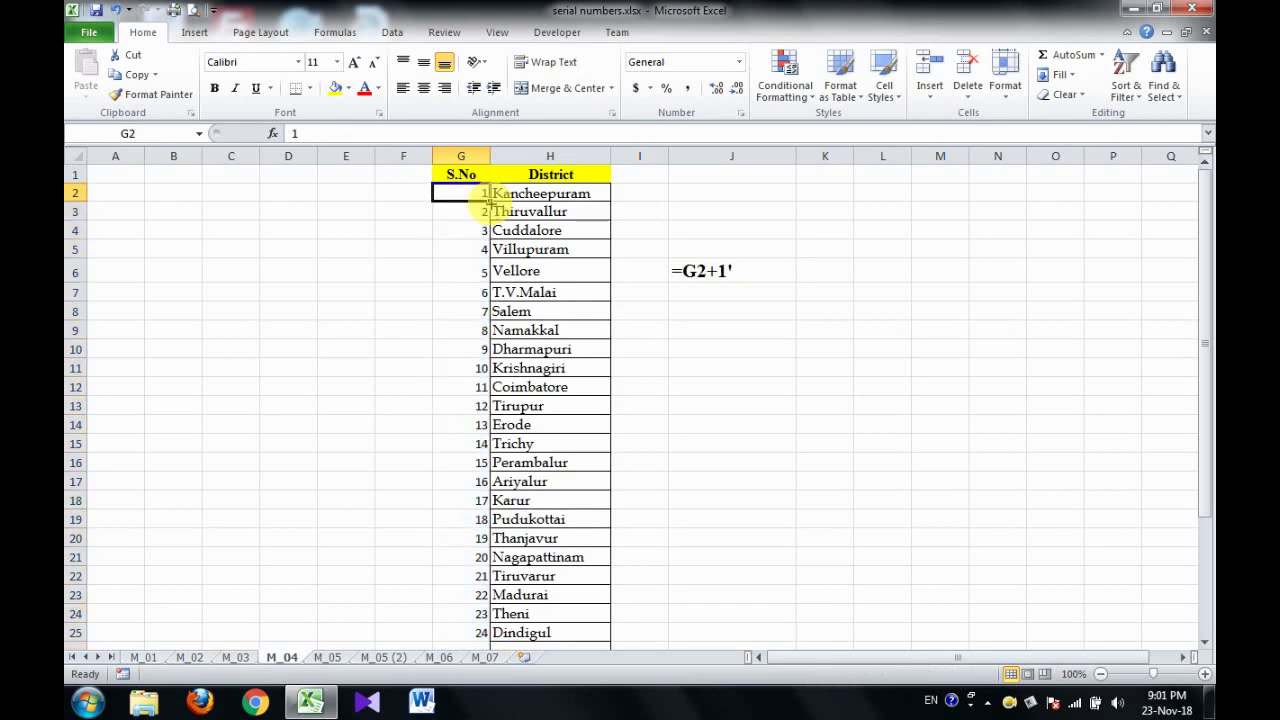
pyautogui.press('Up')
pyautogui.press('Down')
pyautogui.hotkey('ctrl', 'shift', 'Down')
pyautogui.press('Delete')
pyautogui.scroll(3, 490, 203)
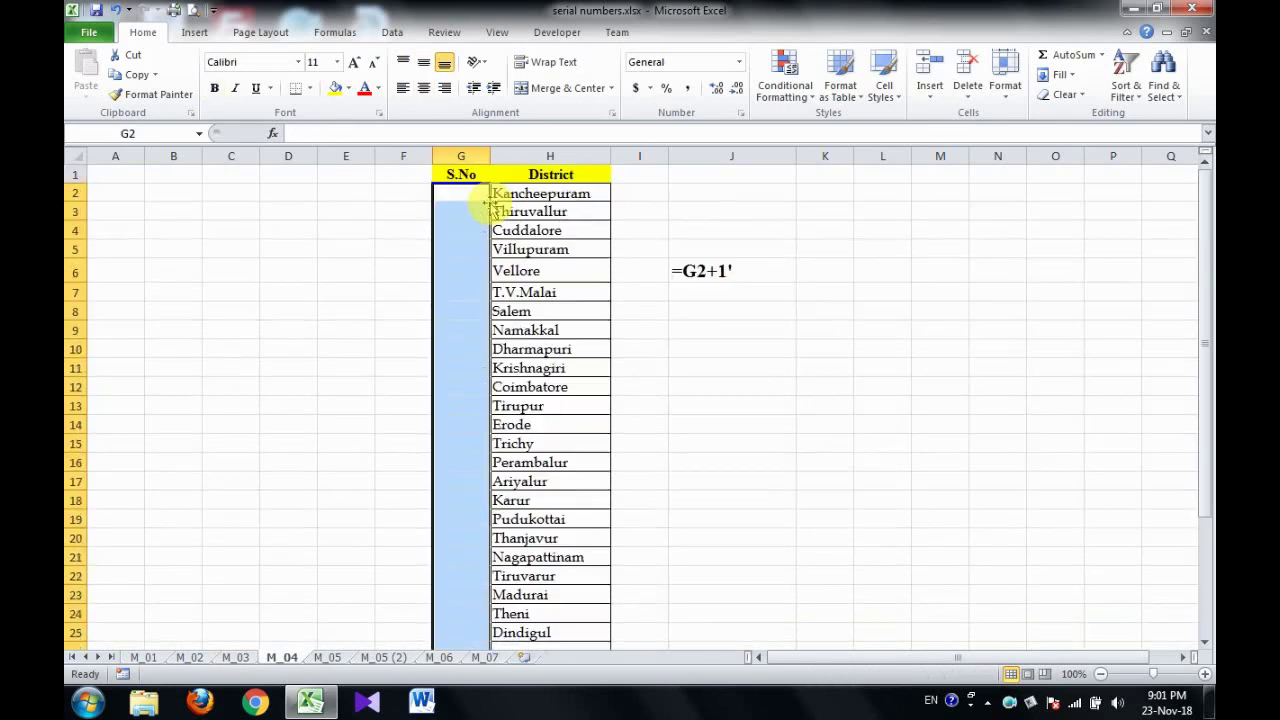
pyautogui.press('Down')
pyautogui.press('Up')
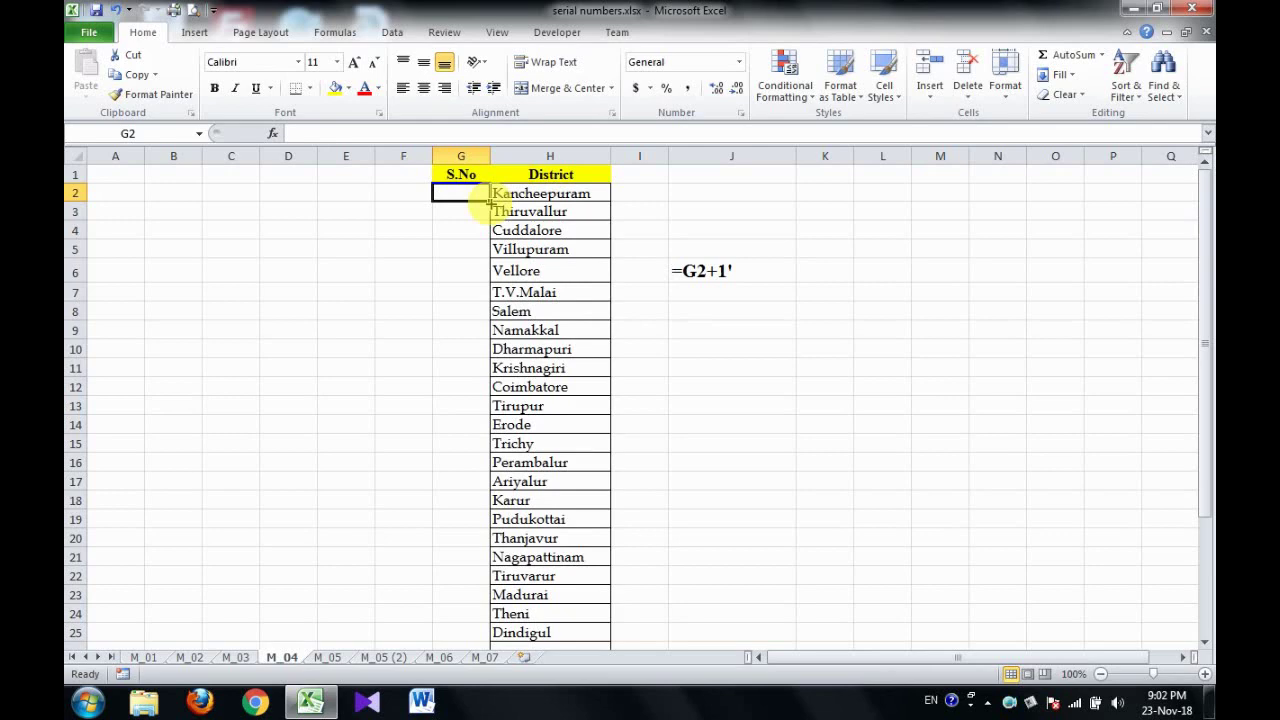
# Put 1 in G2 and =G2+1 in G3, then copy G3's formula down beside all districts
pyautogui.write('1')
pyautogui.press('Return')
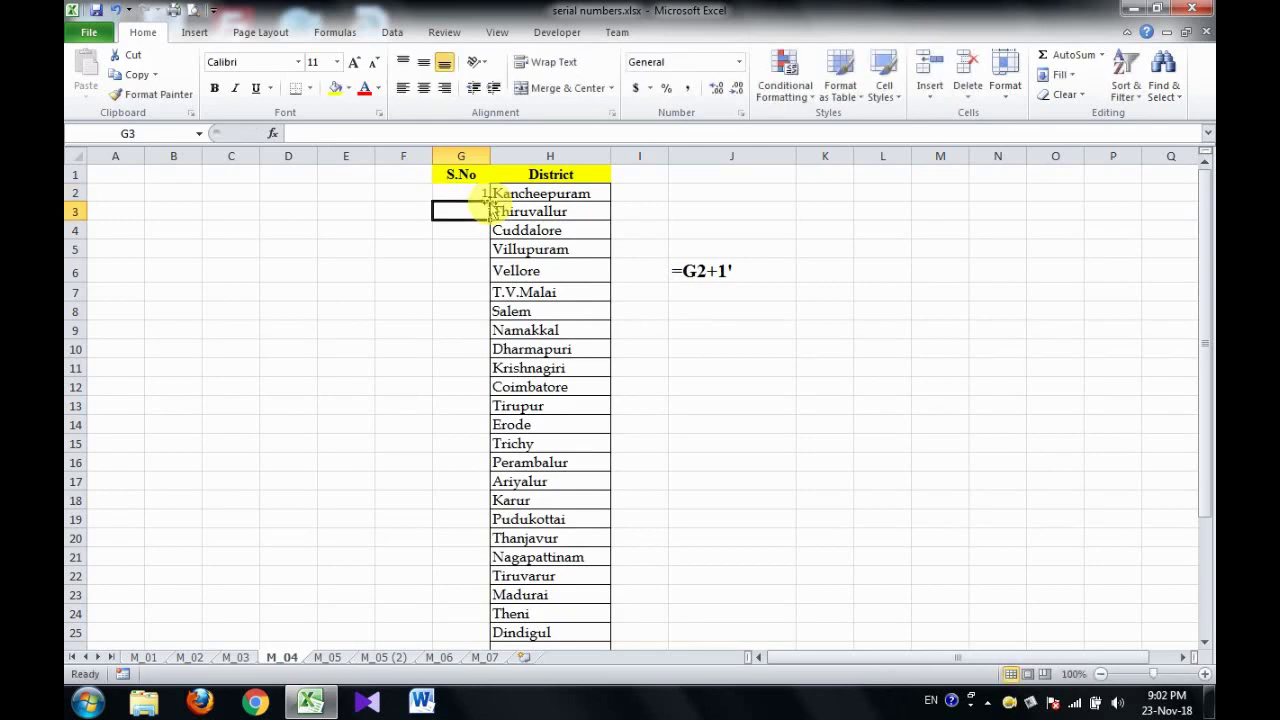
pyautogui.write('=')
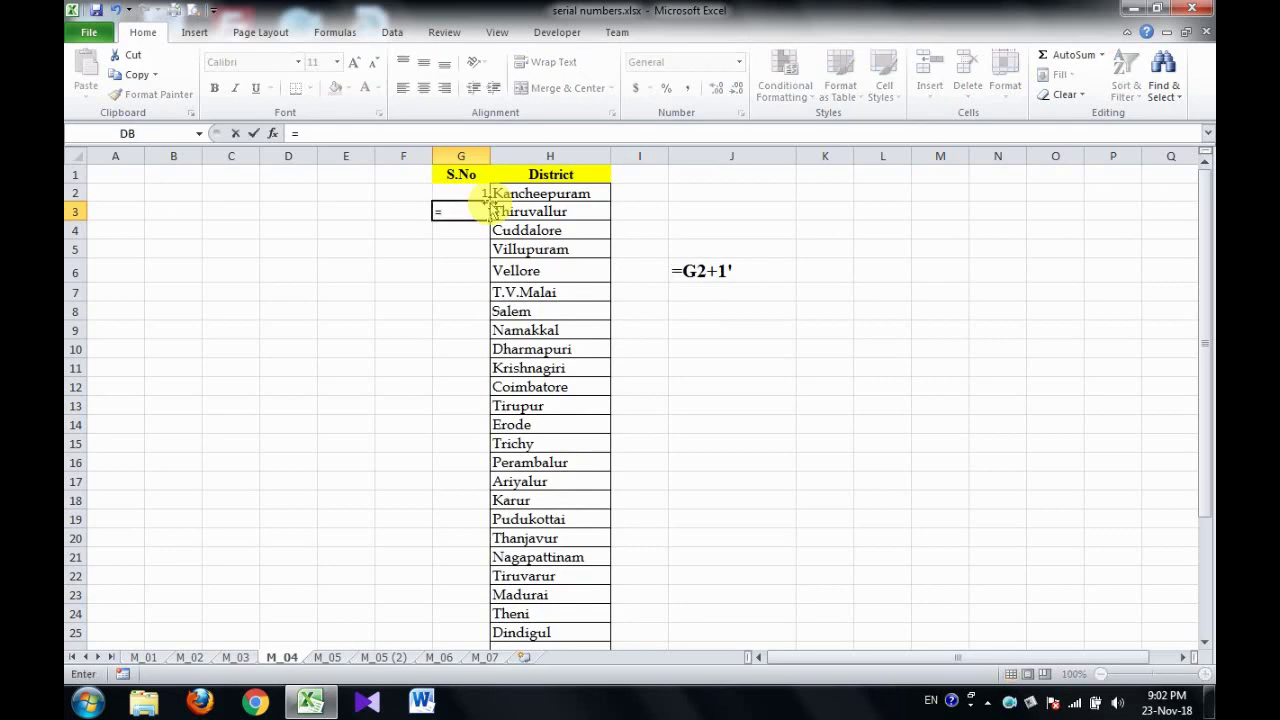
pyautogui.write('G2+')
pyautogui.write('1')
pyautogui.press('Return')
pyautogui.click(480, 210)
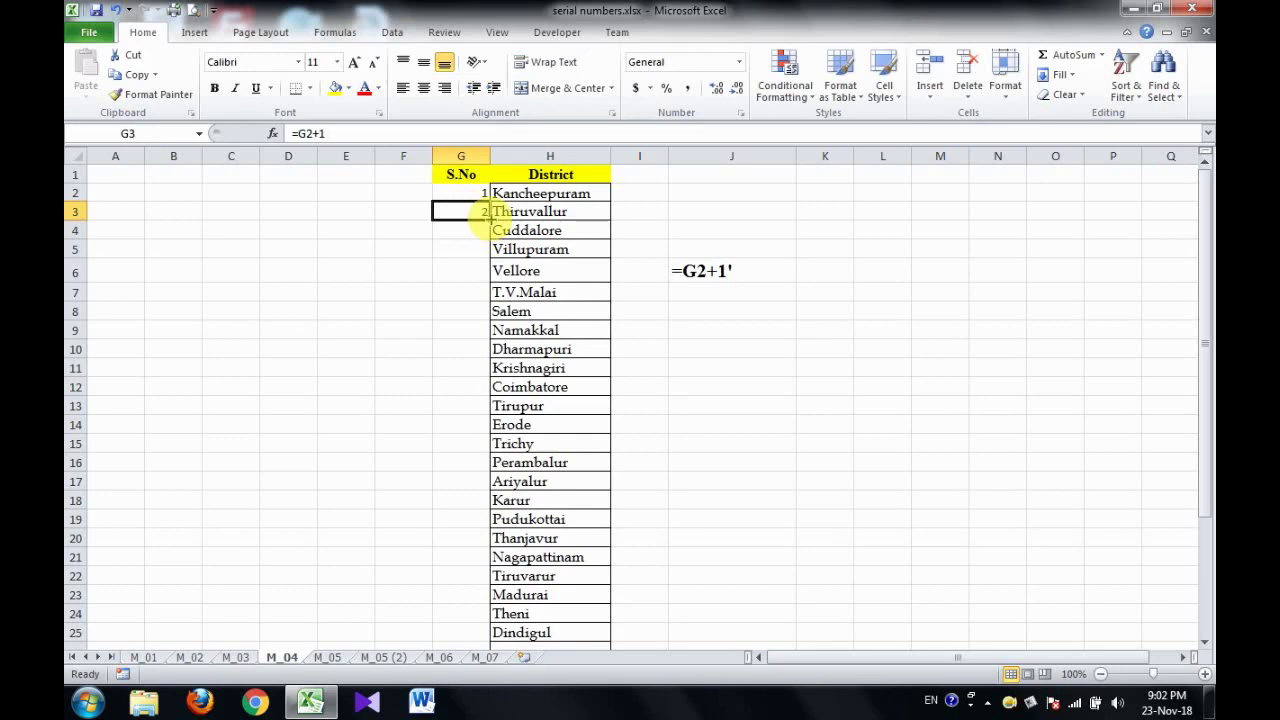
pyautogui.doubleClick(489, 219)
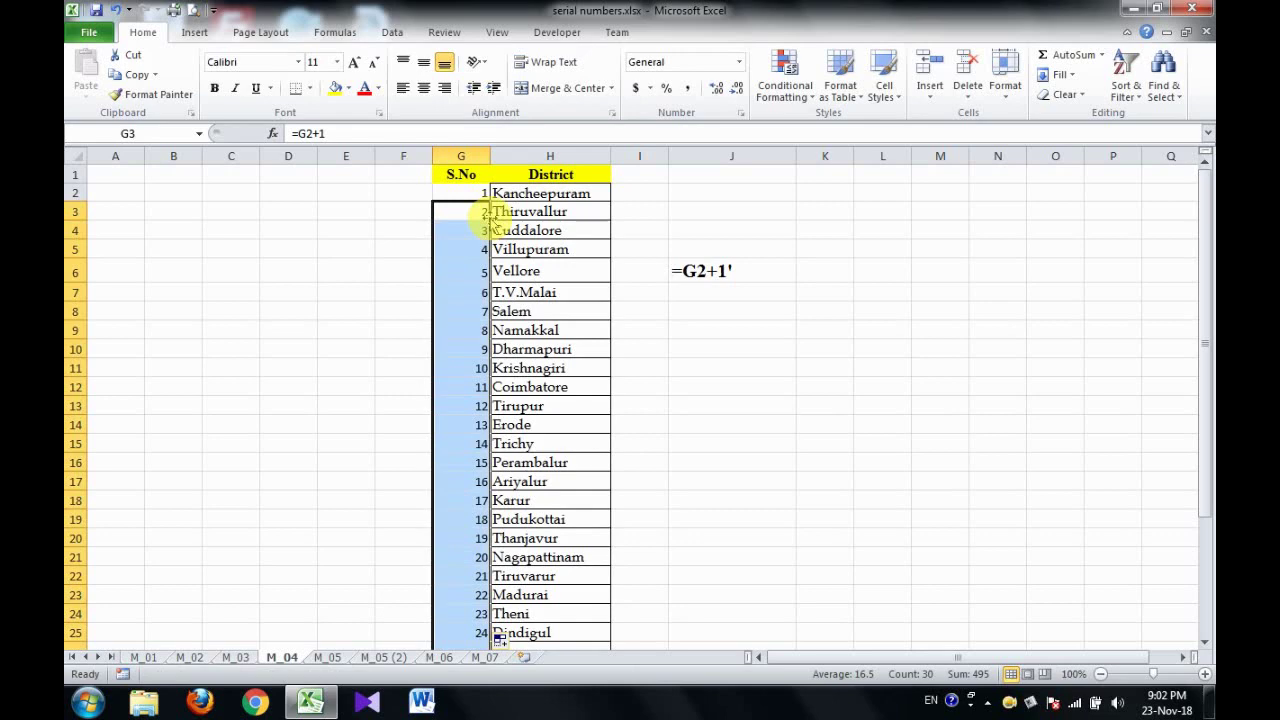
# Switch to sheet M_05 and delete the COUNTA serial numbers from G2 downward
pyautogui.hotkey('ctrl', 'pagedown')
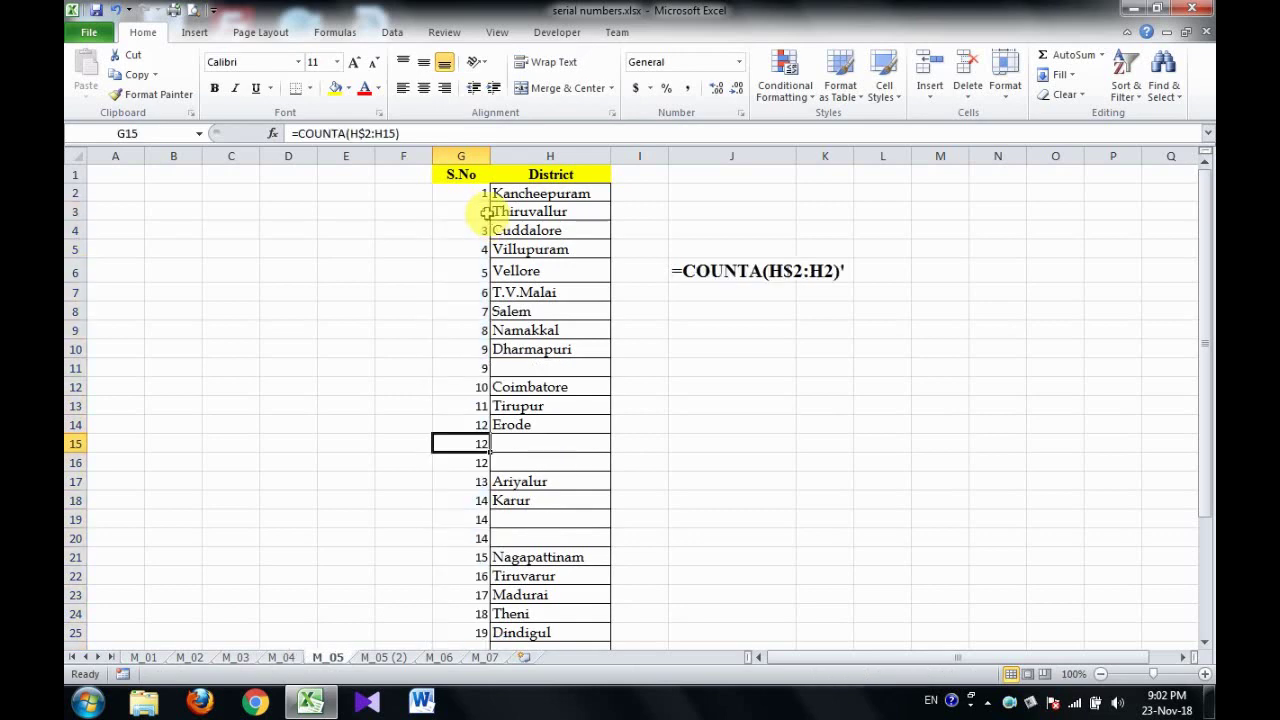
pyautogui.click(480, 197)
pyautogui.hotkey('ctrl', 'shift', 'Down')
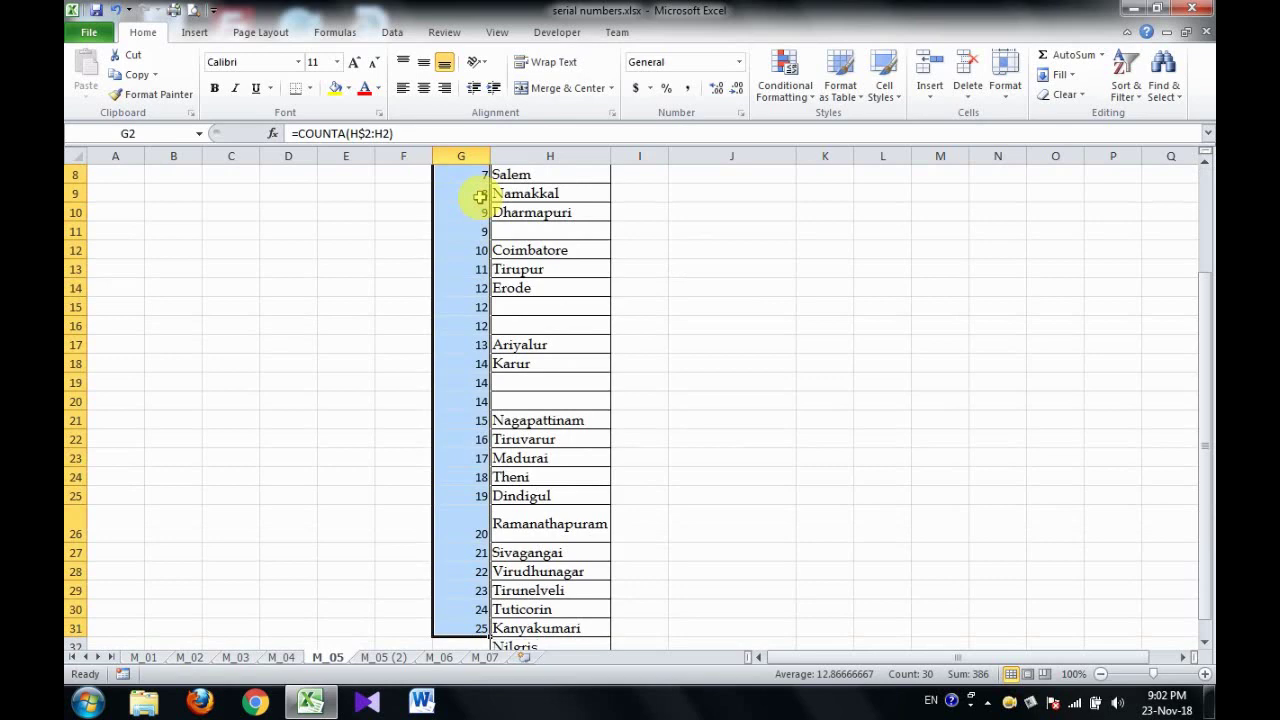
pyautogui.press('Delete')
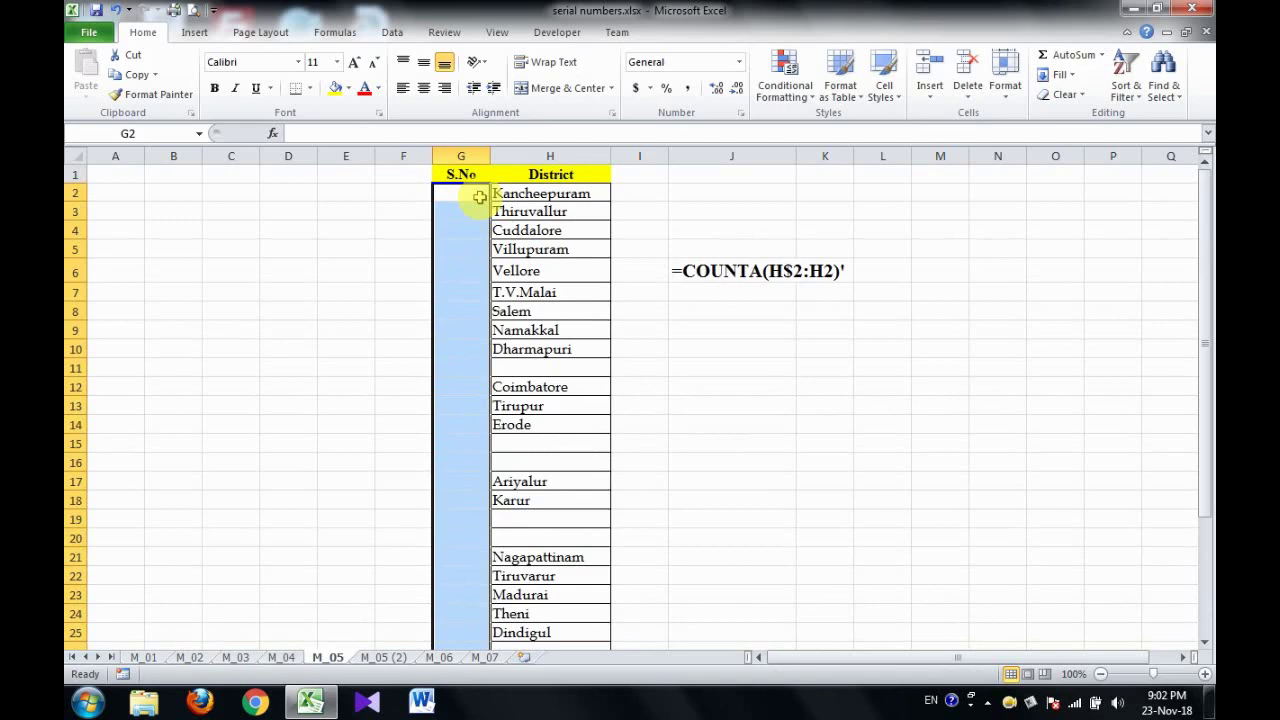
# Widen column G, then highlight the blank district cells in row 11 and rows 15–16
pyautogui.moveTo(490, 156); pyautogui.dragTo(544, 156)
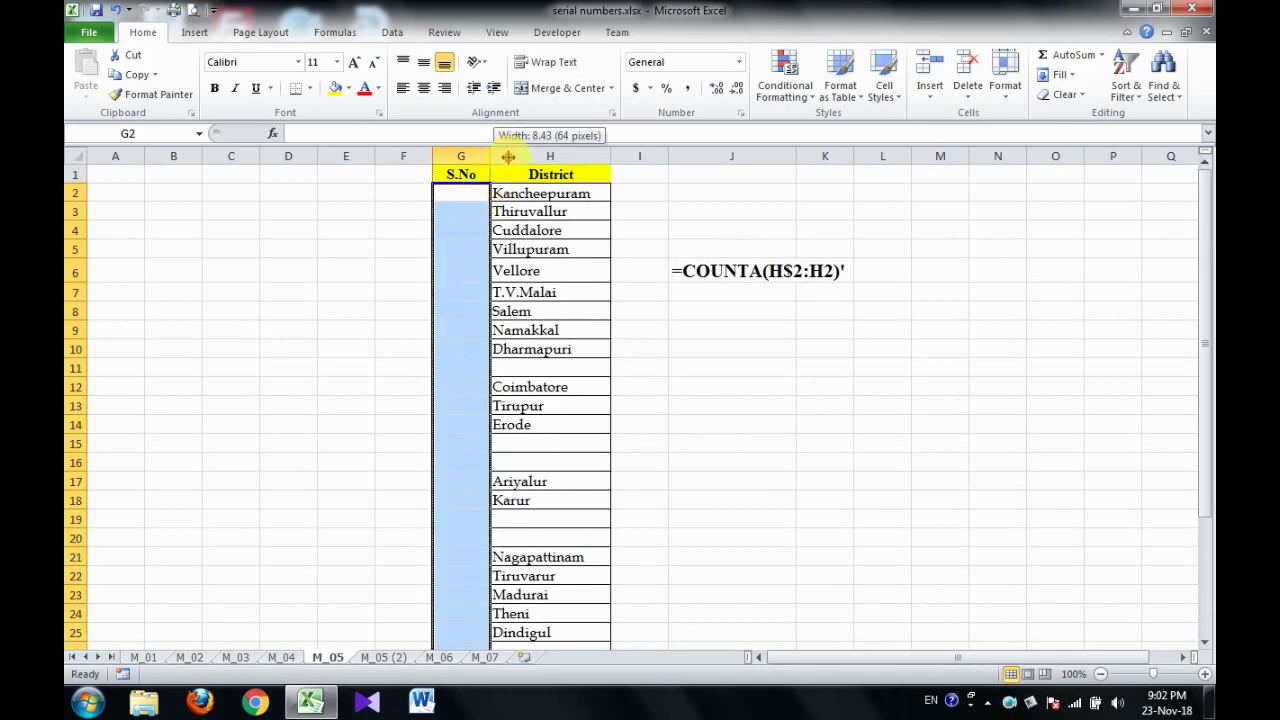
pyautogui.click(613, 197)
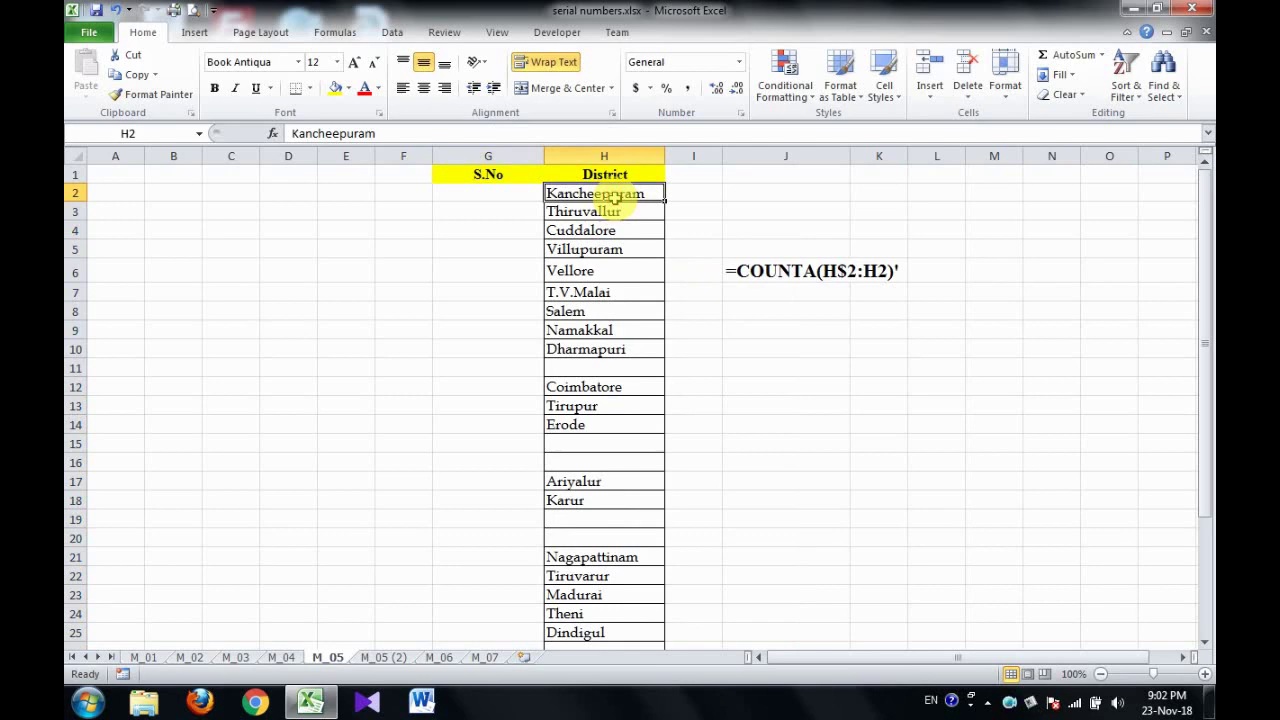
pyautogui.click(608, 368)
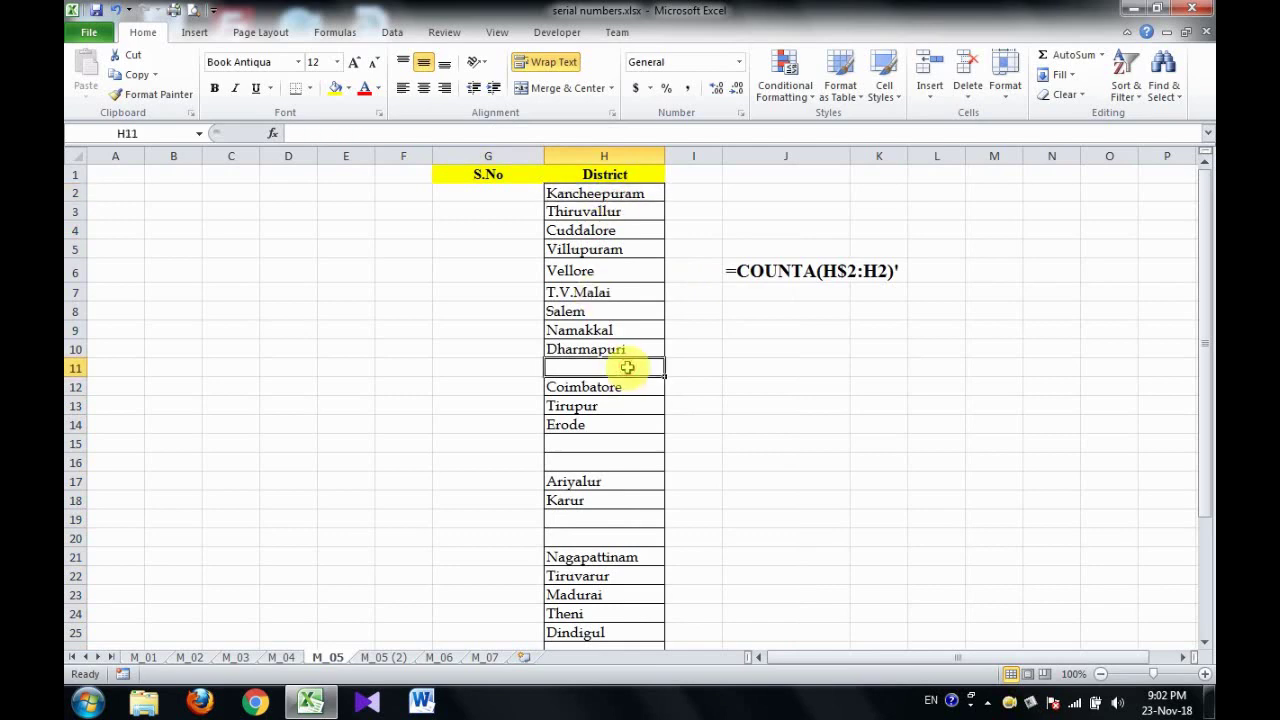
pyautogui.moveTo(607, 443); pyautogui.dragTo(607, 455)
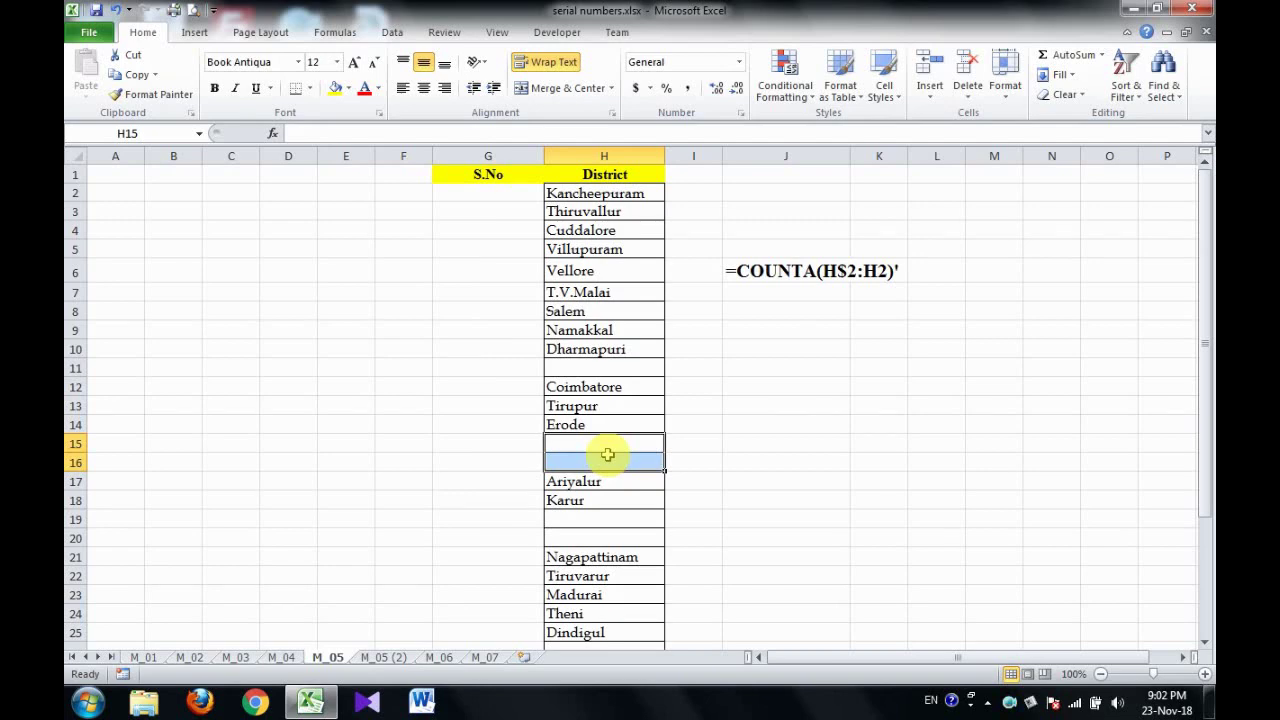
# Enter 1 and 2 in G2:G3, drag the series to G25, and inspect blank rows 11 and 15–16
pyautogui.click(494, 196)
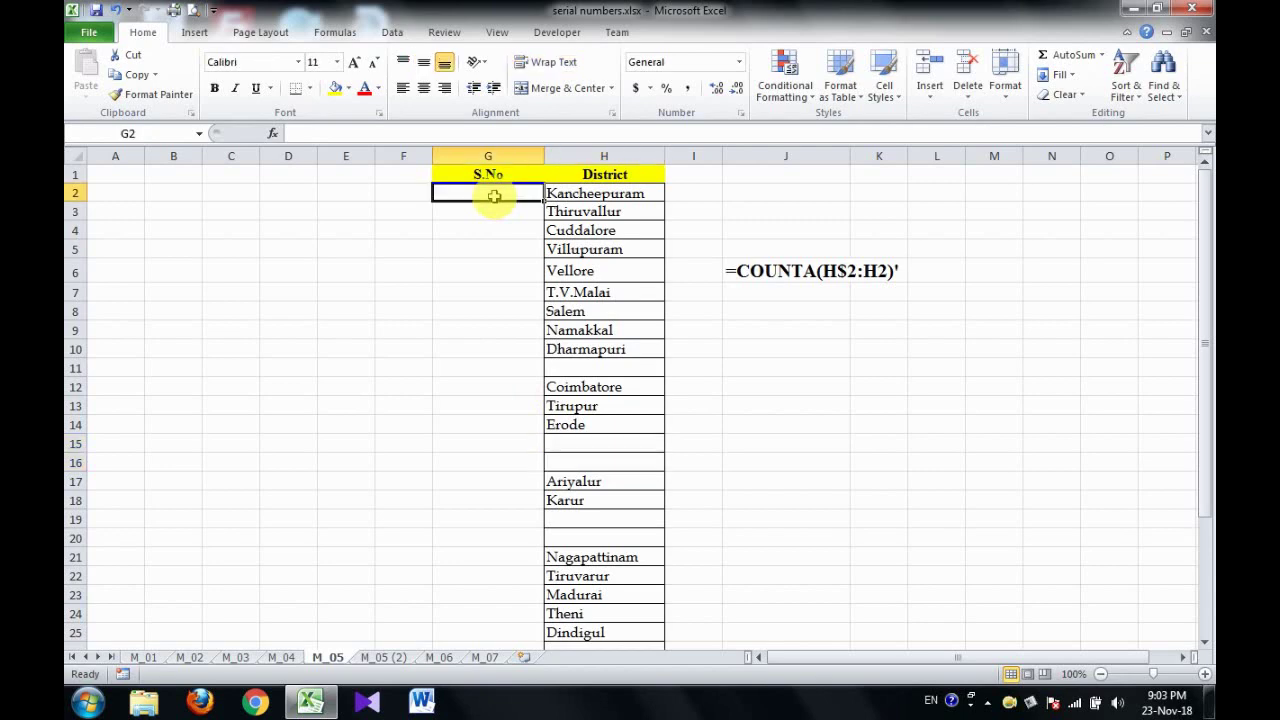
pyautogui.write('1')
pyautogui.press('Return')
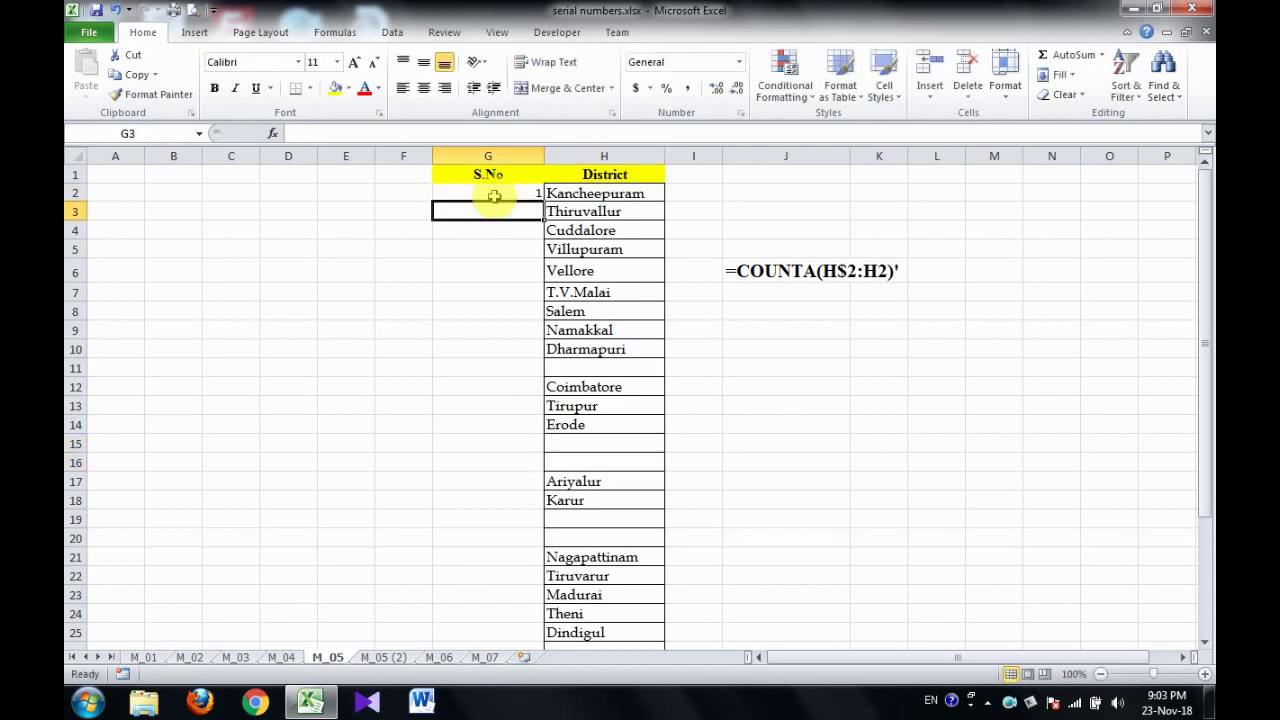
pyautogui.write('2')
pyautogui.press('Return')
pyautogui.click(494, 196)
pyautogui.moveTo(494, 196); pyautogui.dragTo(519, 647)
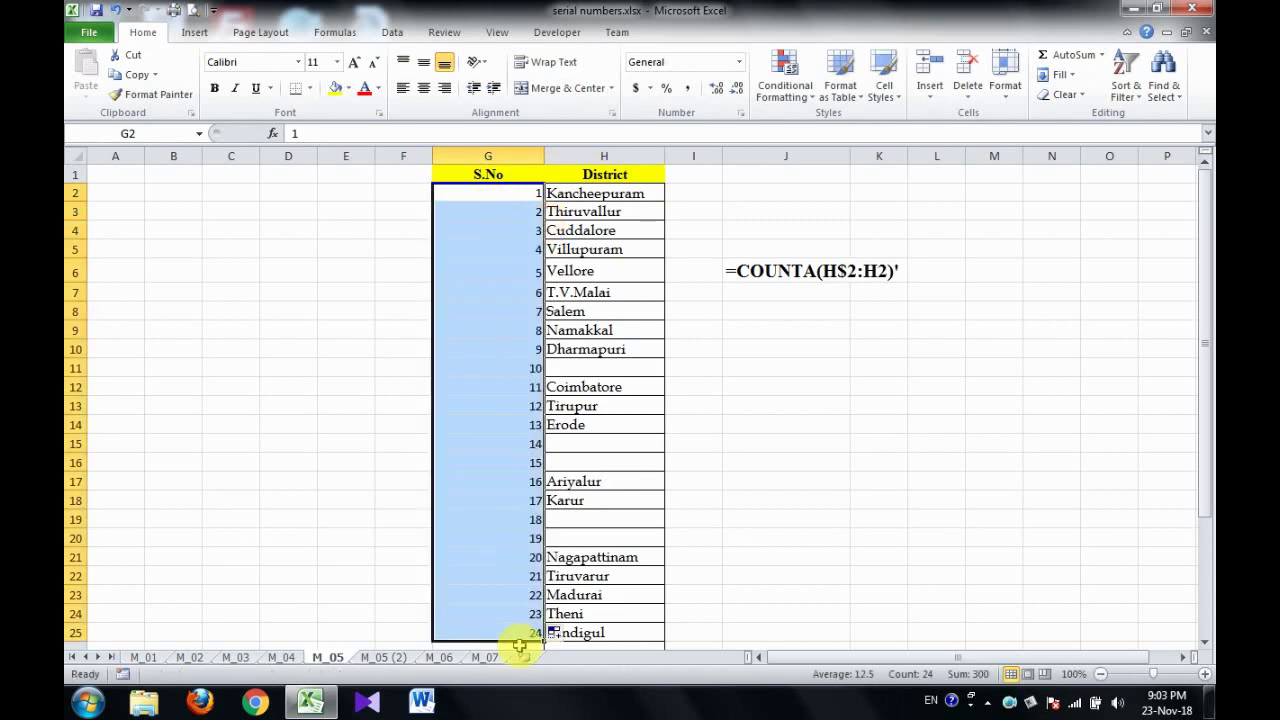
pyautogui.click(524, 370)
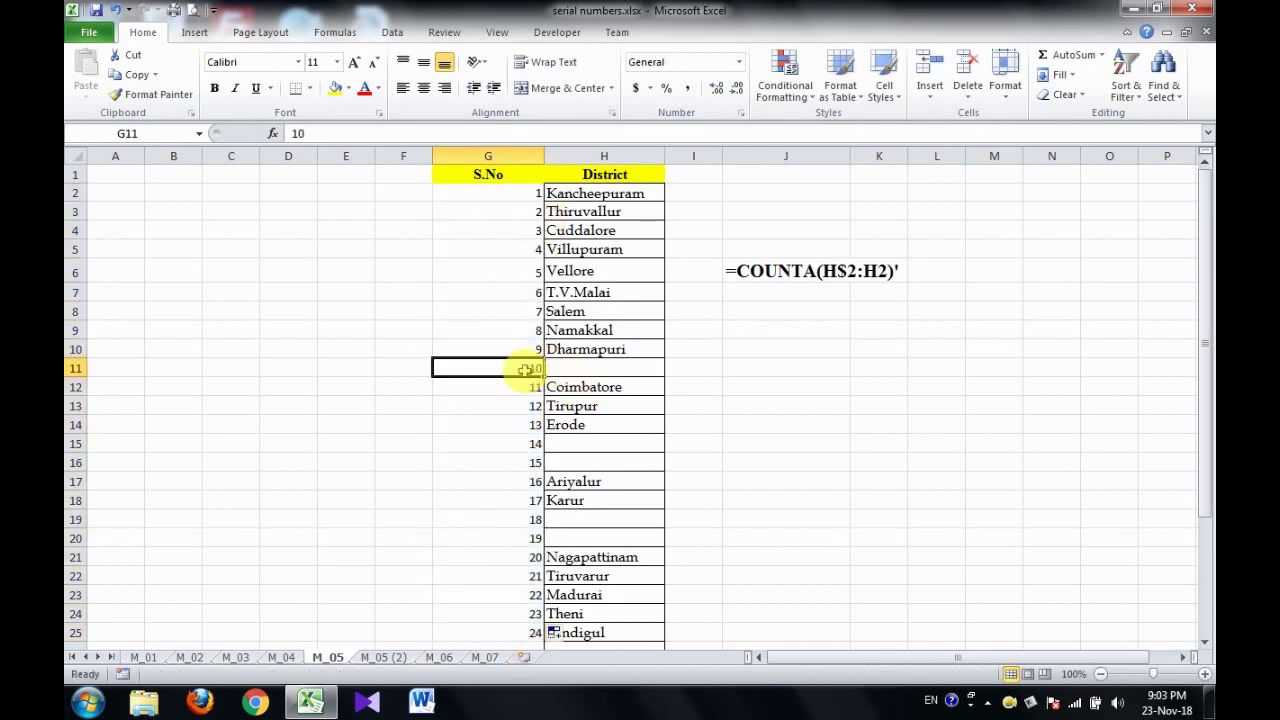
pyautogui.moveTo(607, 443); pyautogui.dragTo(607, 462)
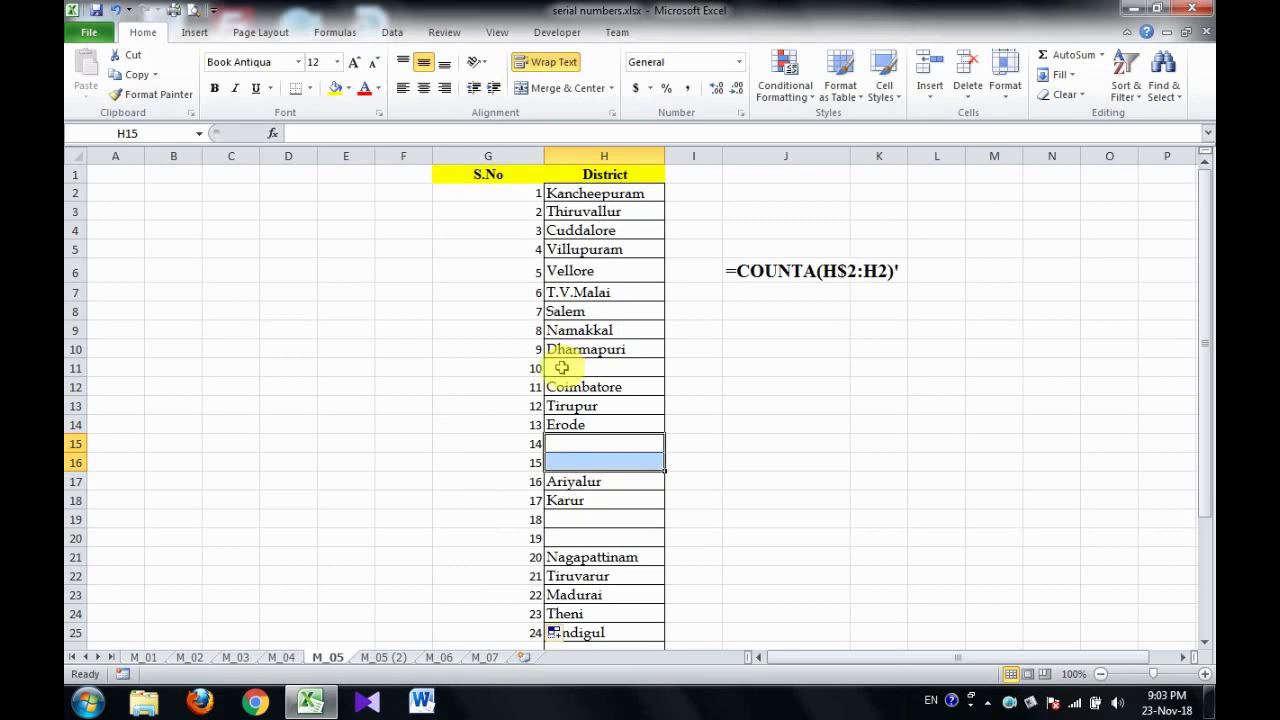
# Overwrite G11 with 9 and both G15 and G16 with 13 for the blank rows
pyautogui.click(517, 349)
pyautogui.press('Down')
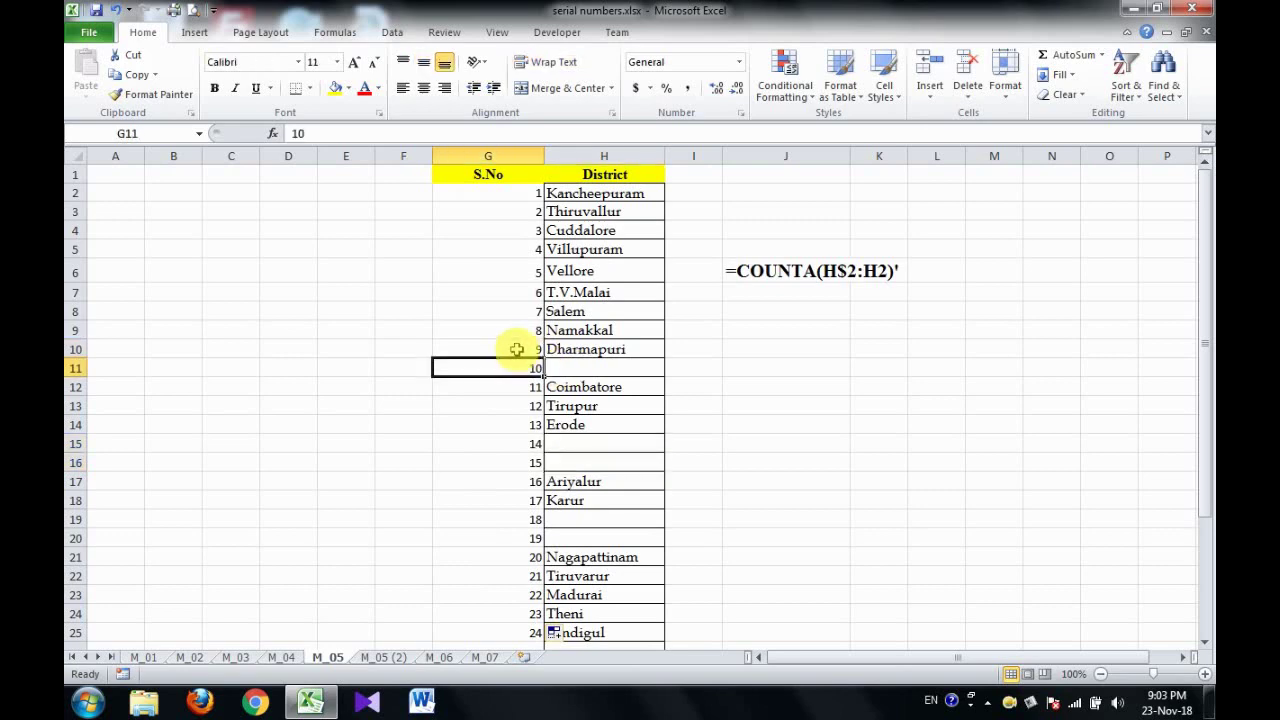
pyautogui.write('9')
pyautogui.press('Return')
pyautogui.press('Down')
pyautogui.press('Down')
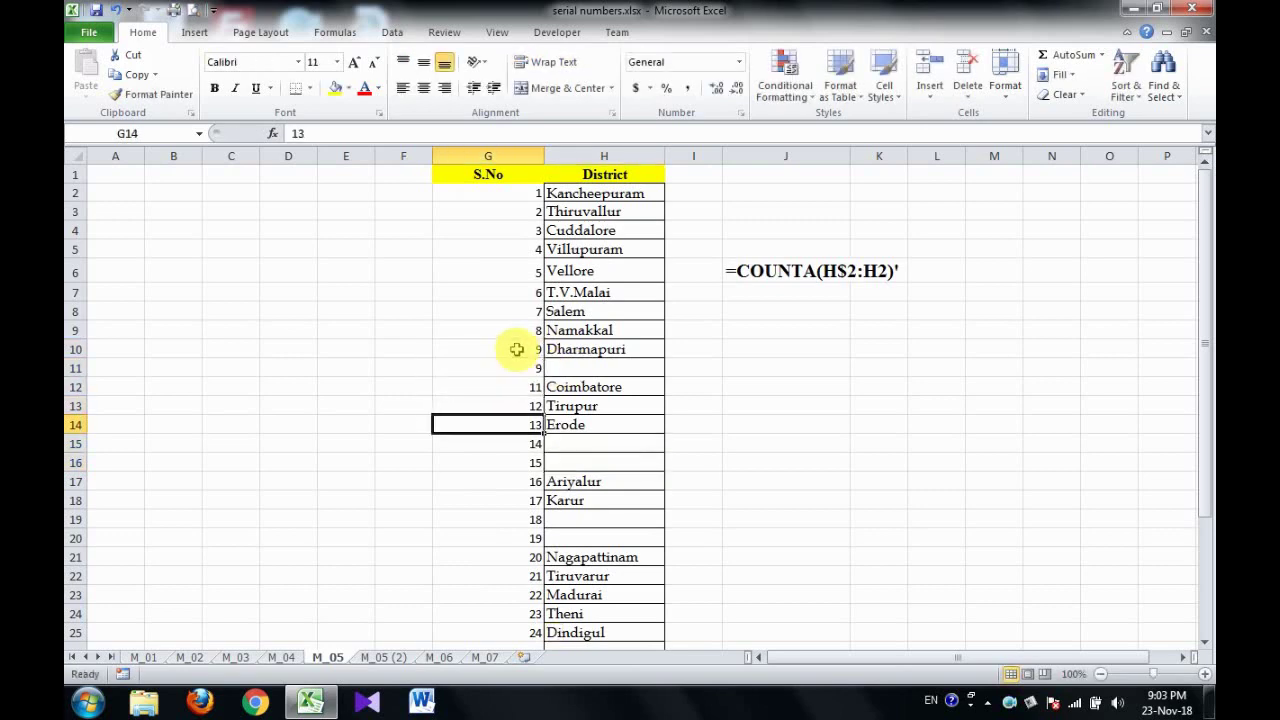
pyautogui.press('Down')
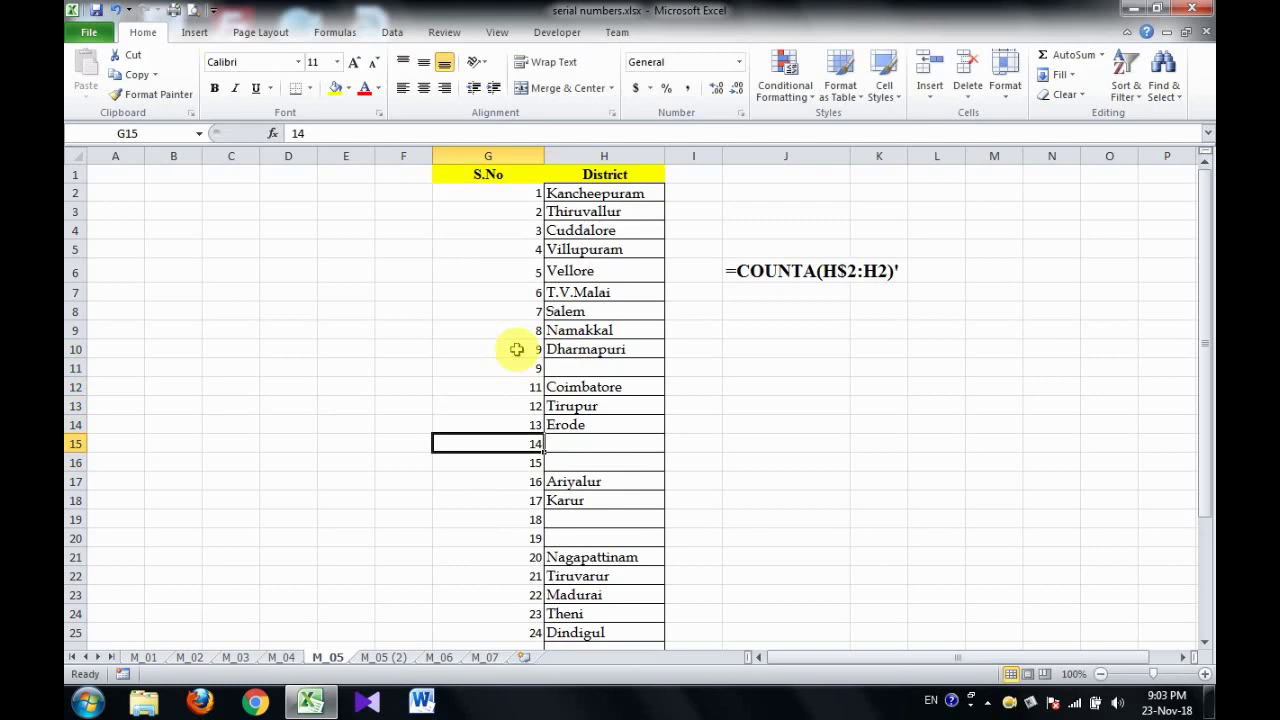
pyautogui.write('13')
pyautogui.press('Return')
pyautogui.write('13')
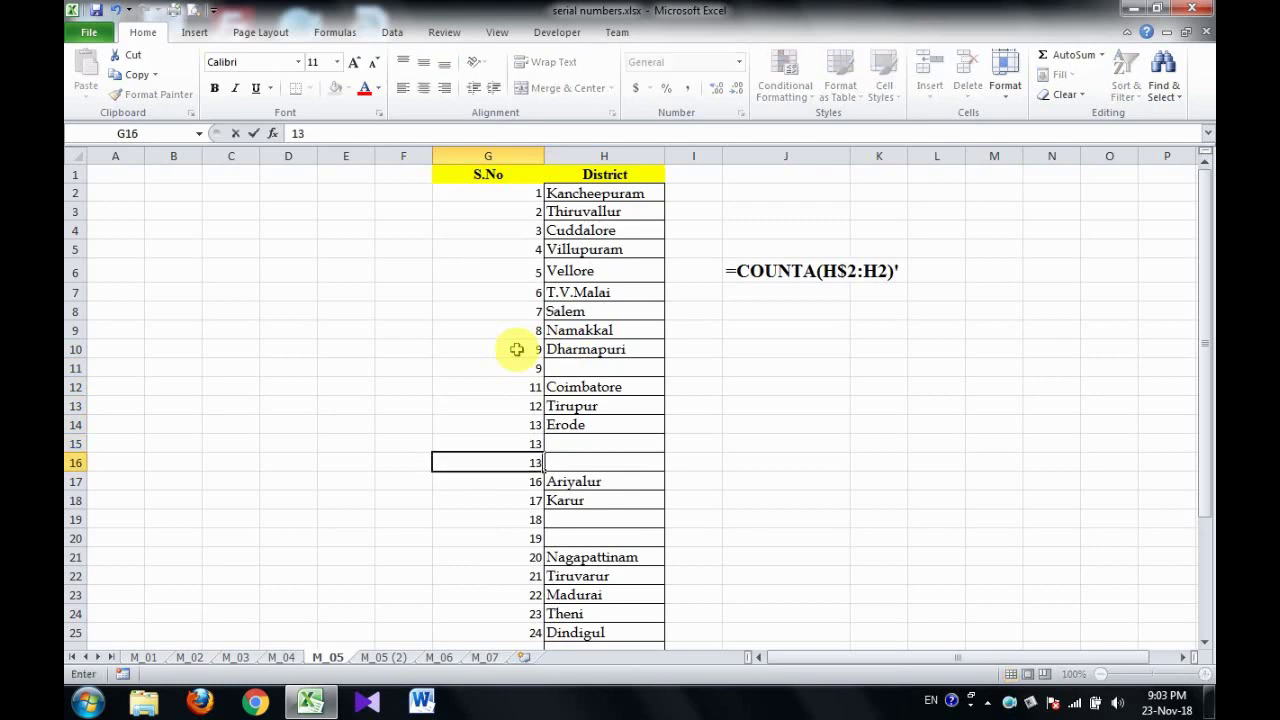
pyautogui.press('Return')
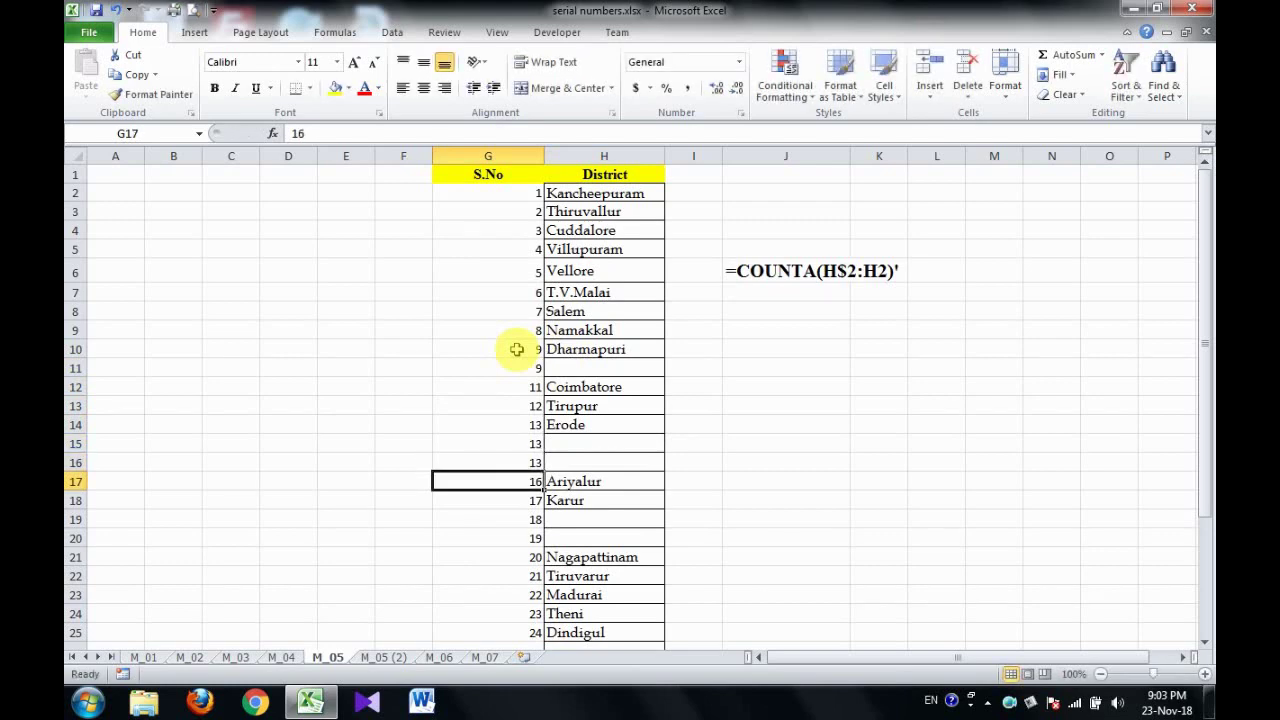
# Select G2 down to the last serial number and delete the whole S.No column
pyautogui.hotkey('shift', 'Up')
pyautogui.hotkey('ctrl', 'Up')
pyautogui.press('Down')
pyautogui.hotkey('ctrl', 'shift', 'Down')
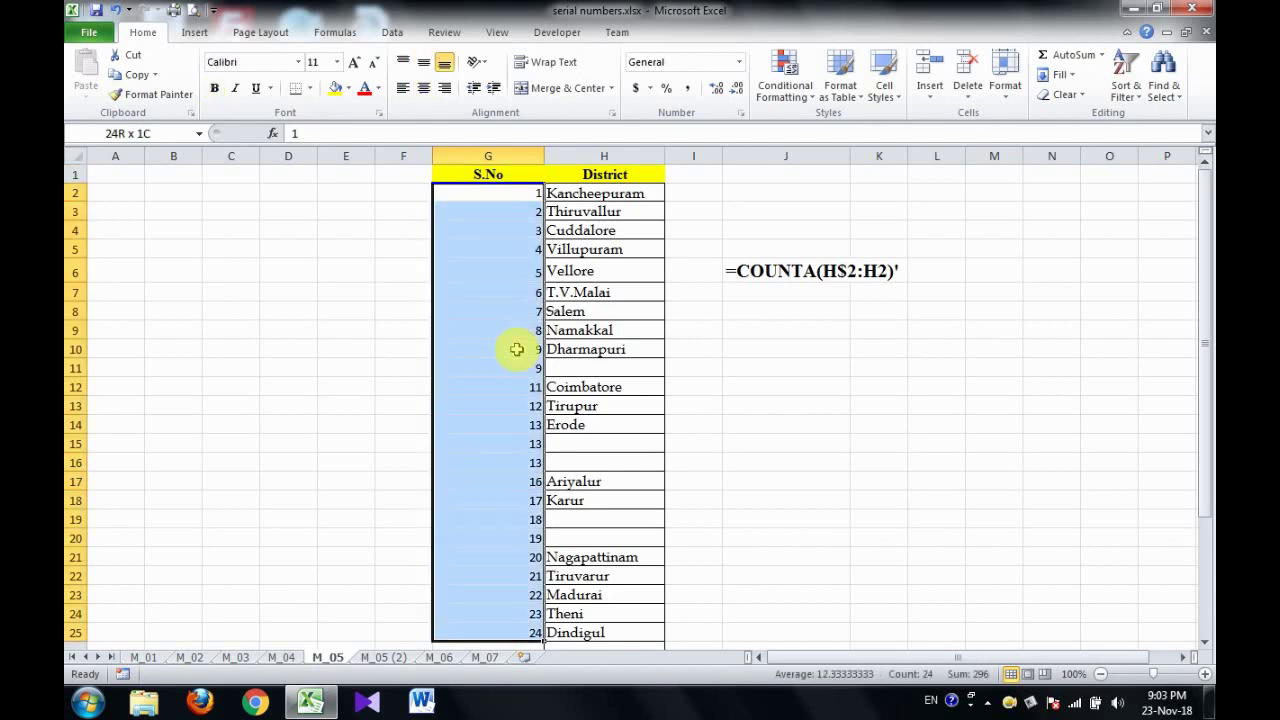
pyautogui.press('Delete')
pyautogui.hotkey('shift', 'BackSpace')
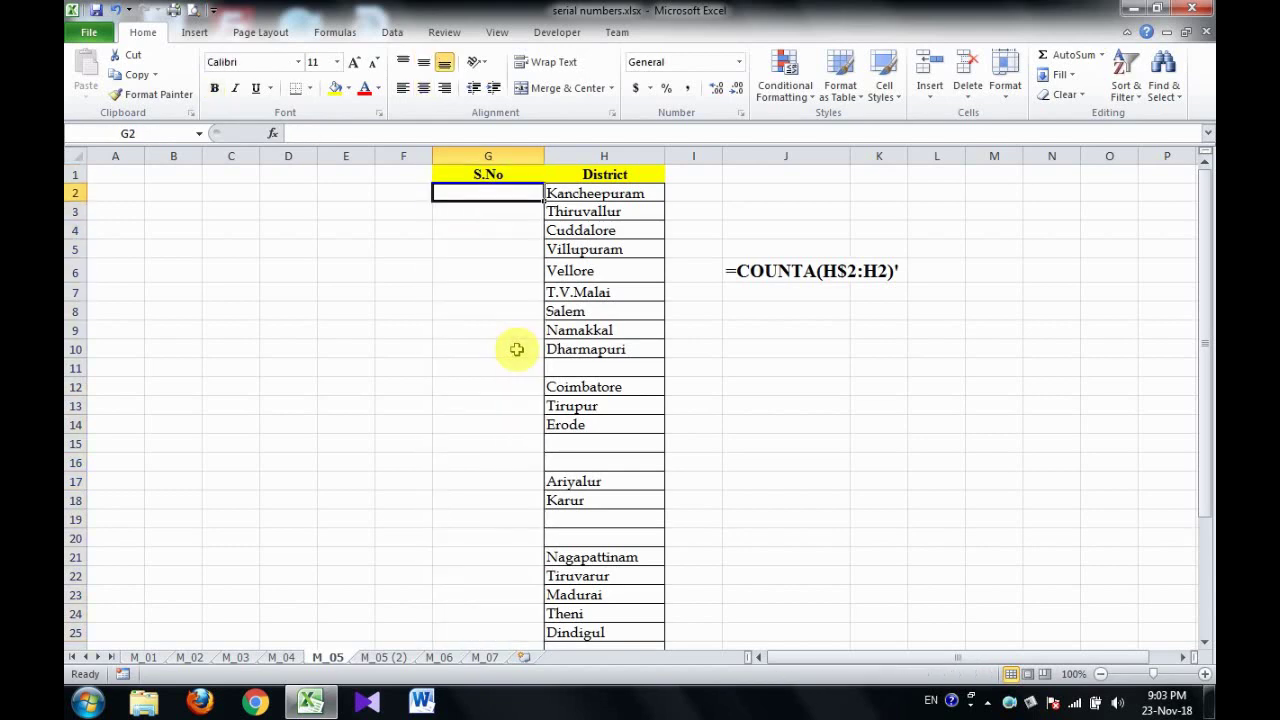
# Enter =COUNTA(H$2:H2) in G2, showing 1 beside Kancheepuram
pyautogui.write('=count')
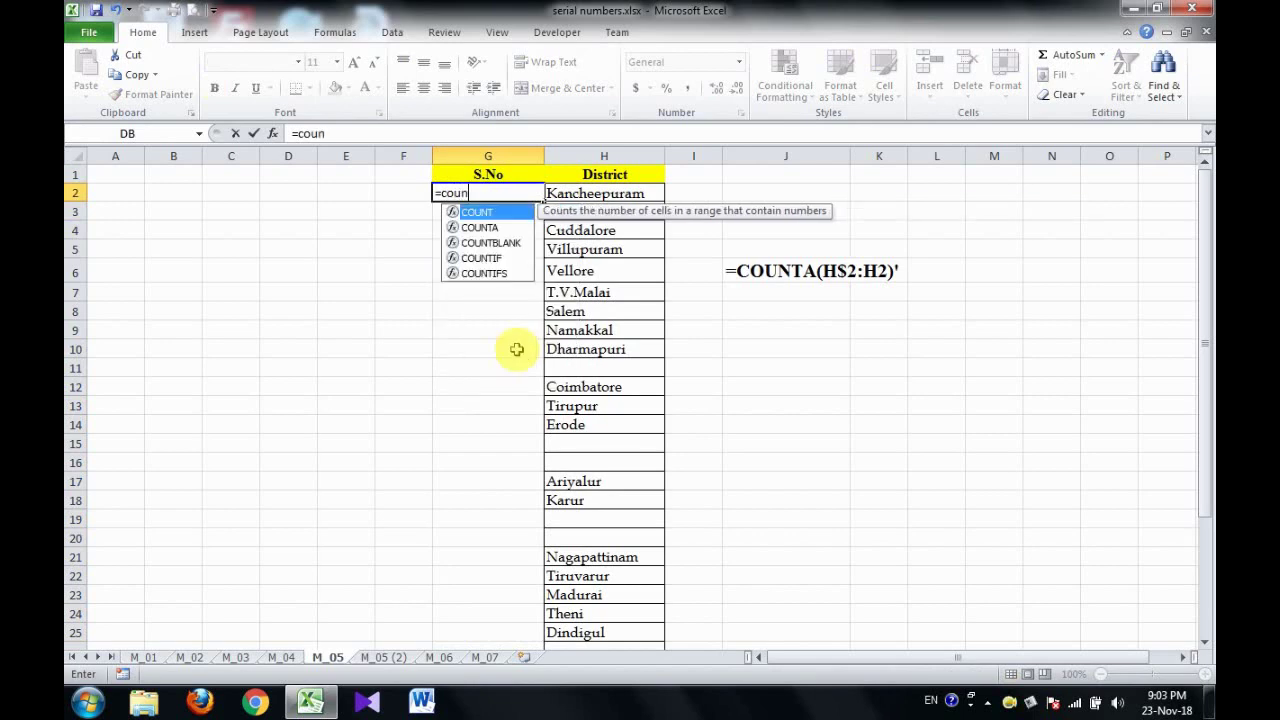
pyautogui.doubleClick(477, 226)
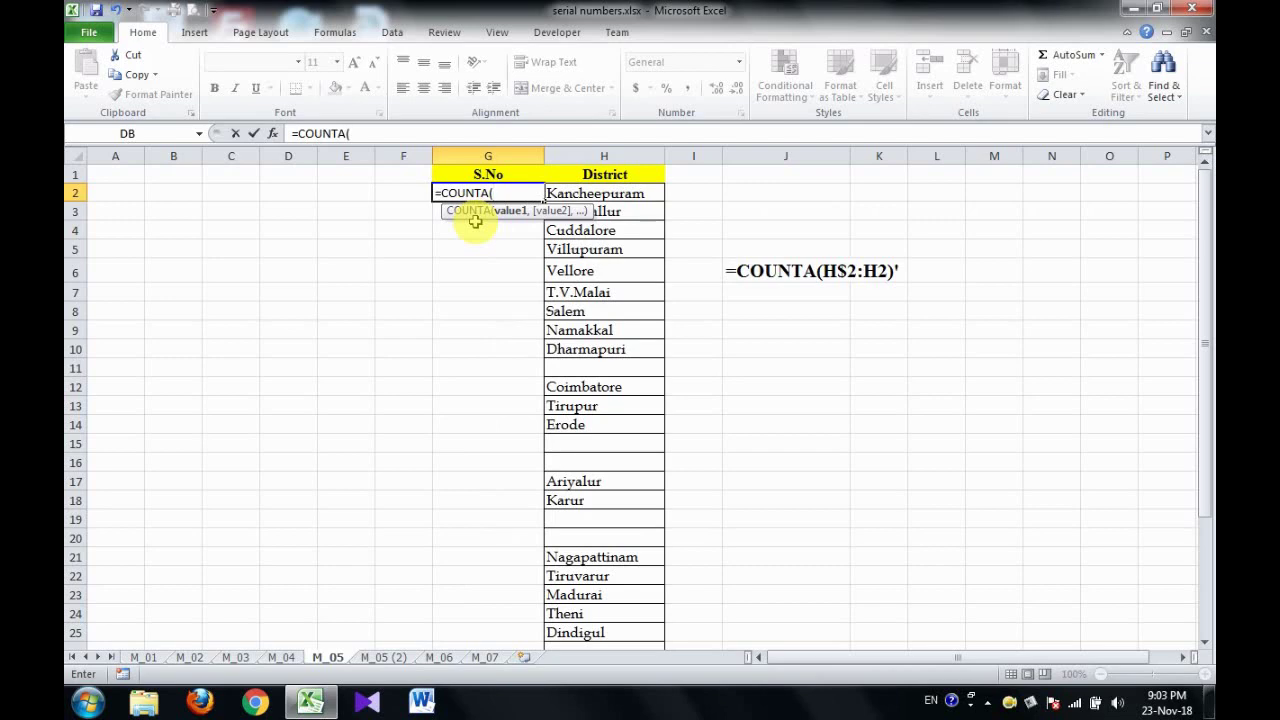
pyautogui.write('H')
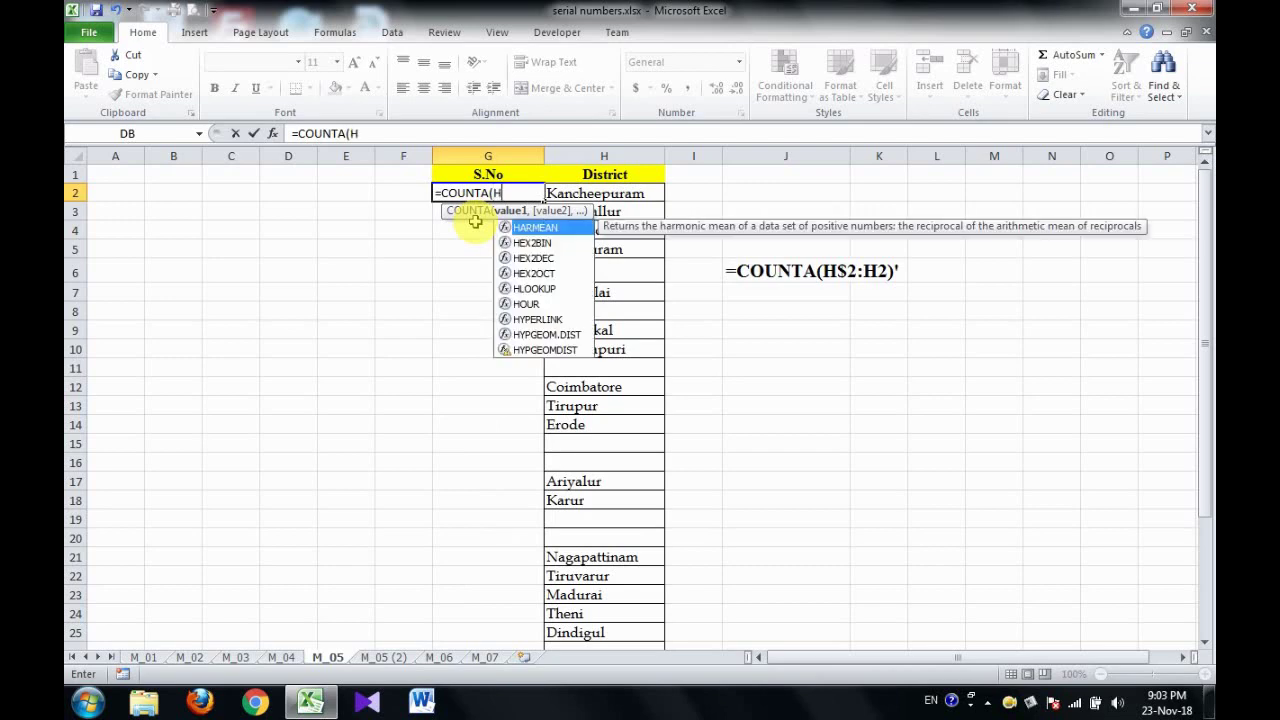
pyautogui.write('$$')
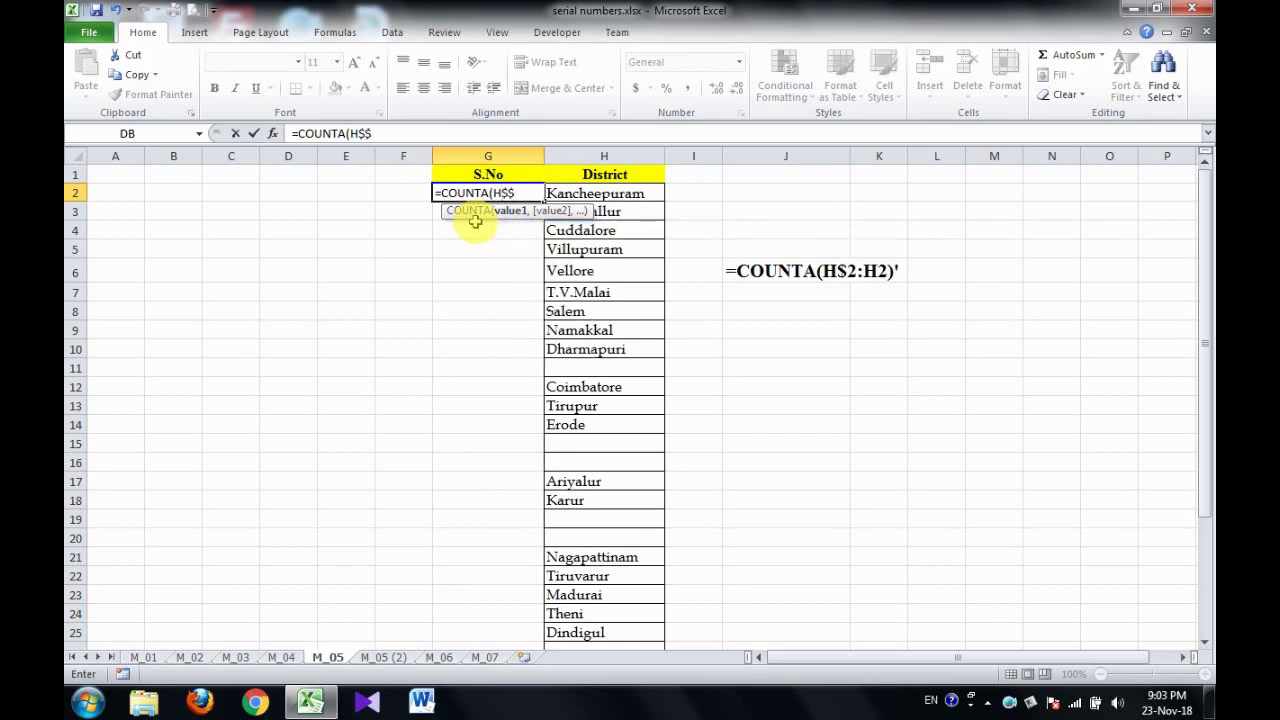
pyautogui.write('2')
pyautogui.press('BackSpace')
pyautogui.press('BackSpace')
pyautogui.write('2:')
pyautogui.write('H2')
pyautogui.write(')')
pyautogui.press('Return')
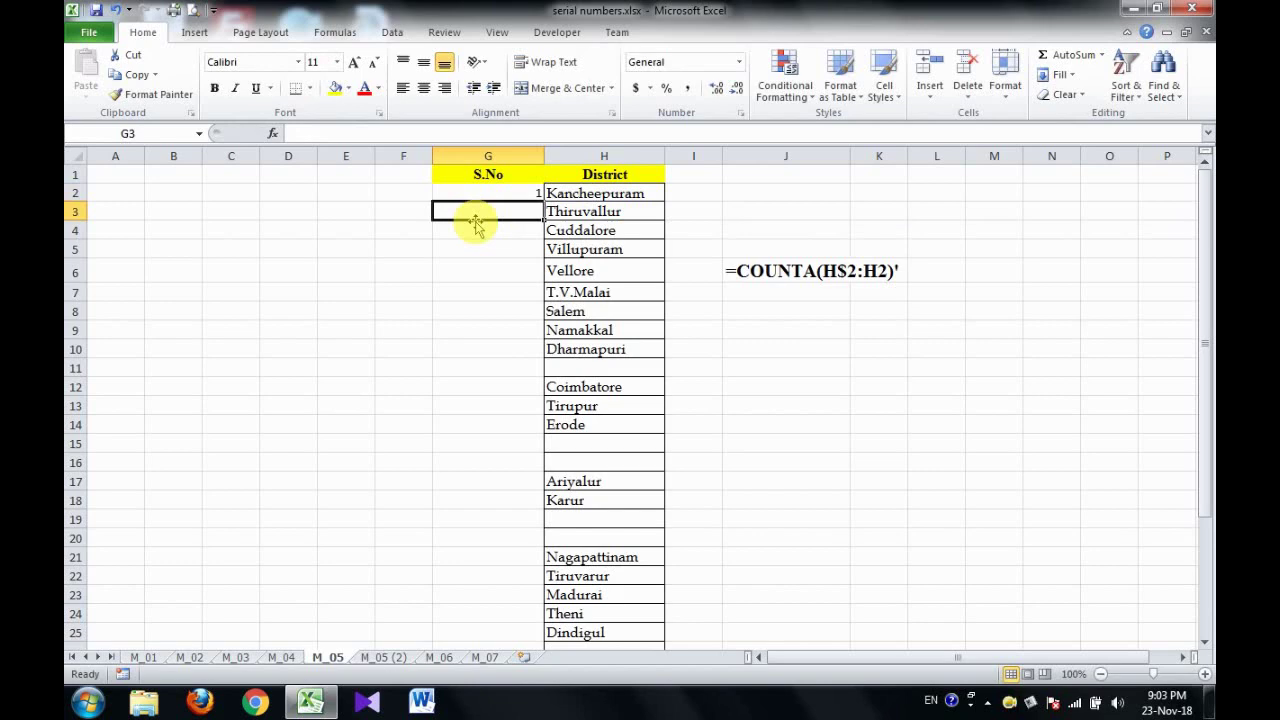
# Fill G2's COUNTA count formula down column G to G32
pyautogui.click(505, 191)
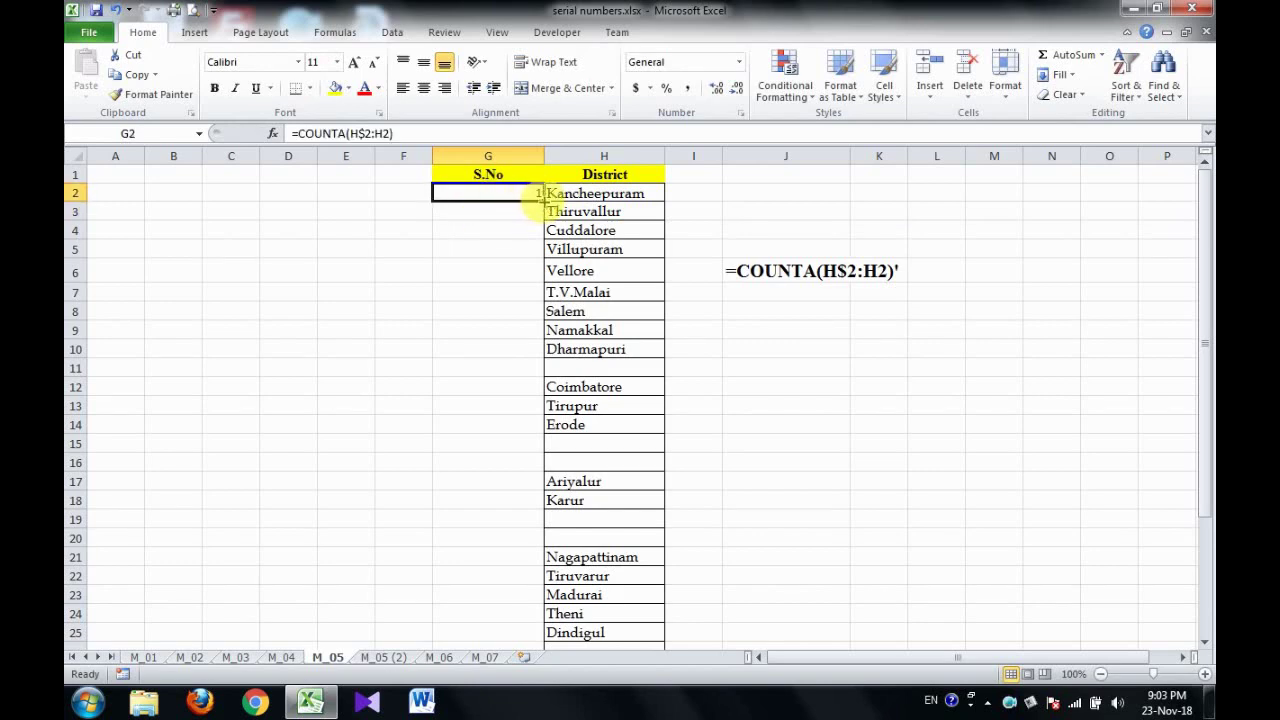
pyautogui.moveTo(541, 193); pyautogui.dragTo(513, 712)
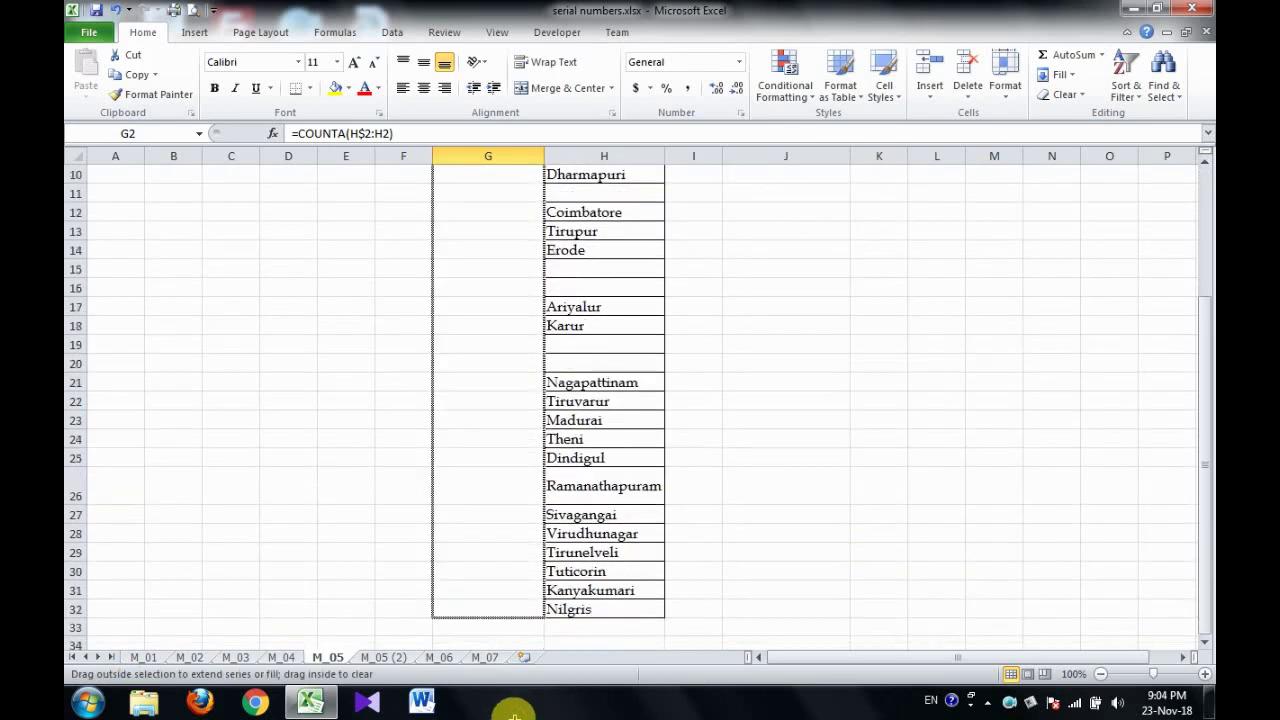
pyautogui.moveTo(513, 712); pyautogui.dragTo(525, 610)
# Check the filled counts, confirming blank rows 11, 15 and 16 repeat the previous number
pyautogui.press('Down')
pyautogui.scroll(1, 528, 612)
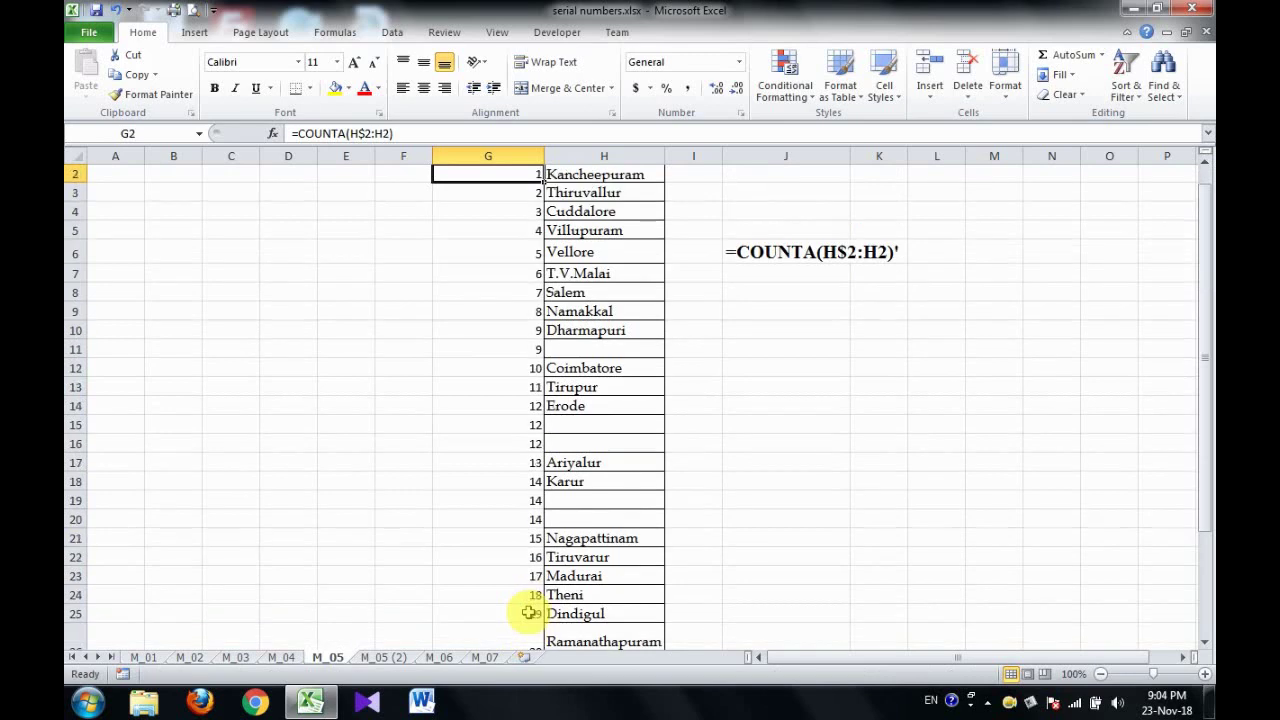
pyautogui.press('Down')
pyautogui.press('Down')
pyautogui.press('Down')
pyautogui.press('Down')
pyautogui.press('Down')
pyautogui.press('Down')
pyautogui.press('Up')
pyautogui.press('Up')
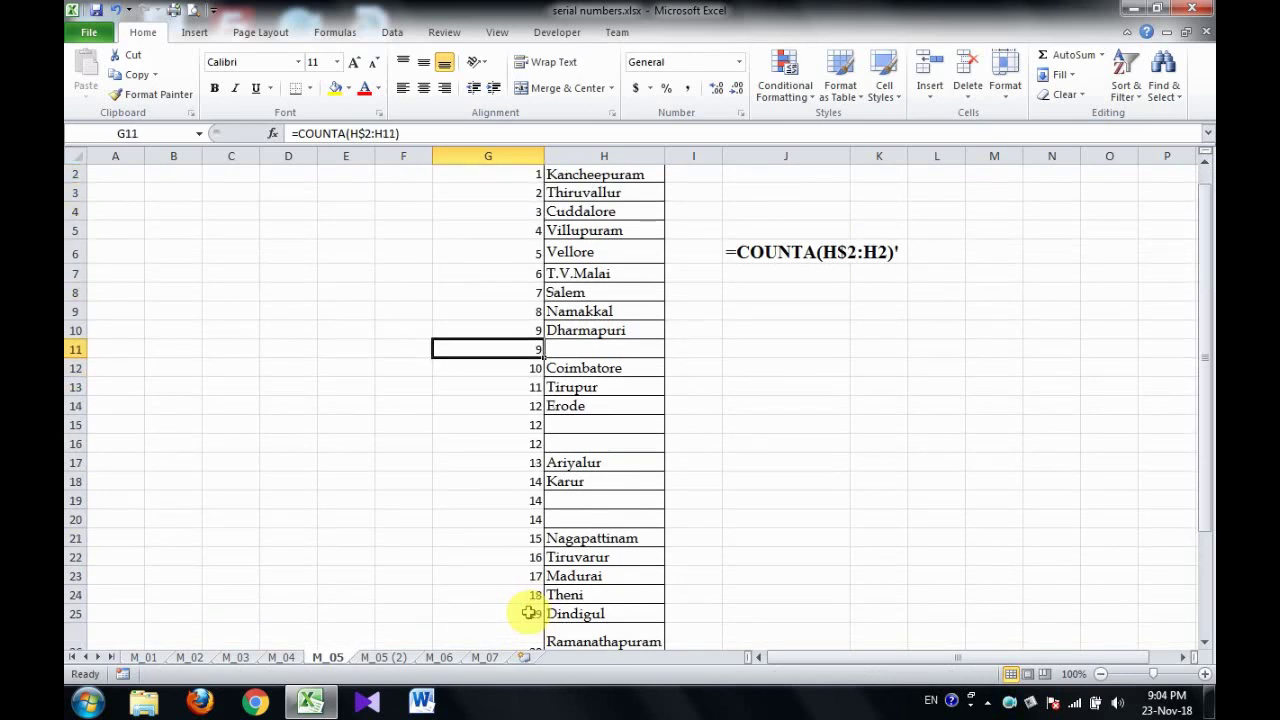
pyautogui.press('Up')
pyautogui.press('Down')
pyautogui.press('Up')
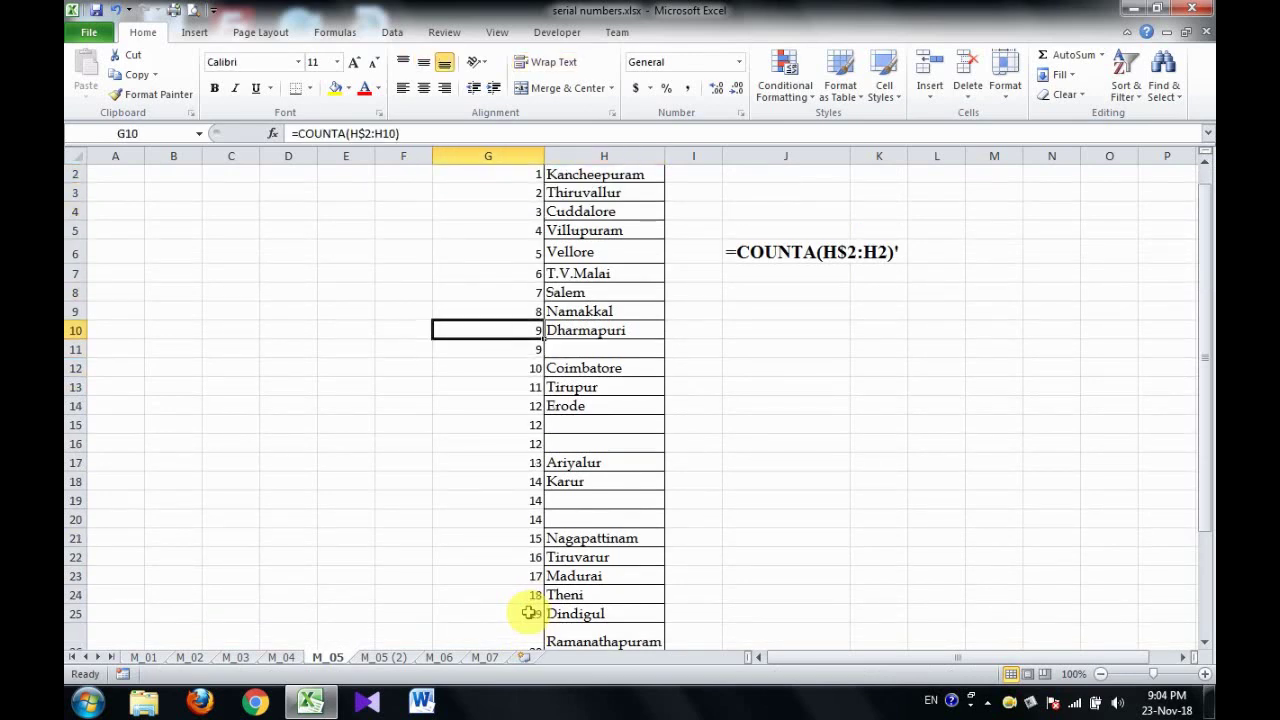
pyautogui.press('Down')
pyautogui.press('Down')
pyautogui.press('Down')
pyautogui.press('Down')
pyautogui.press('Down')
pyautogui.press('Right')
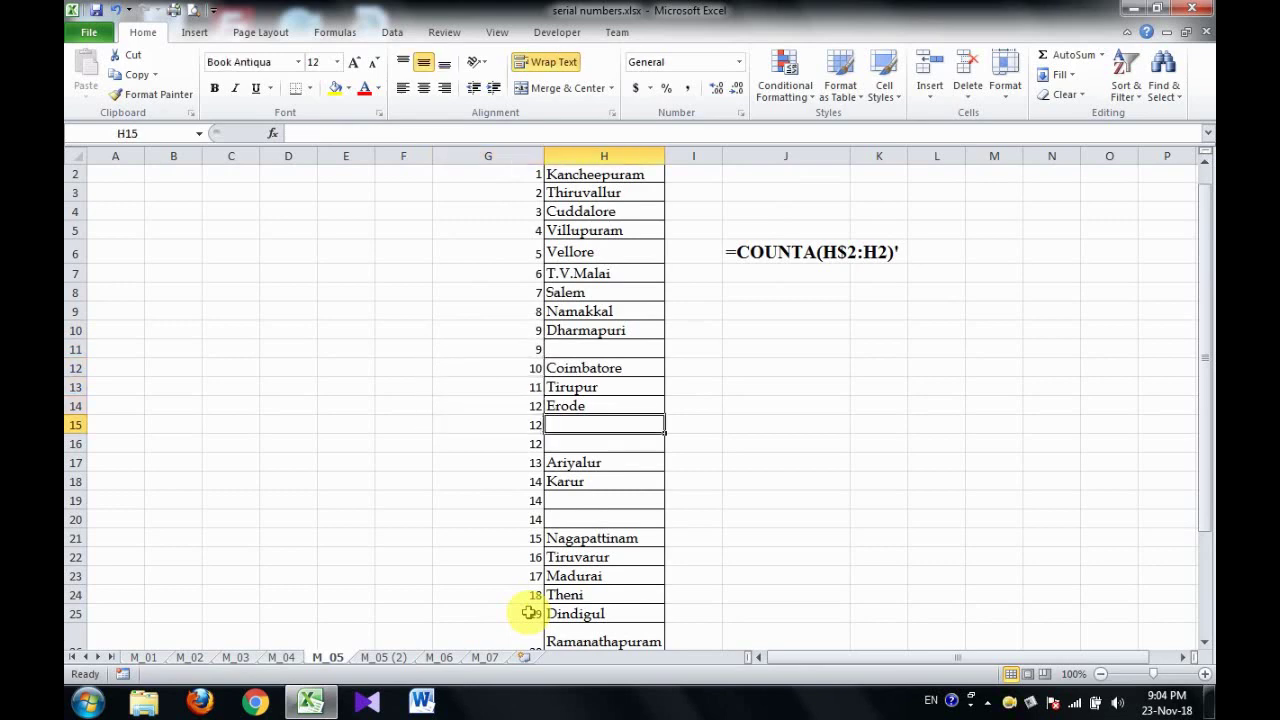
pyautogui.press('Down')
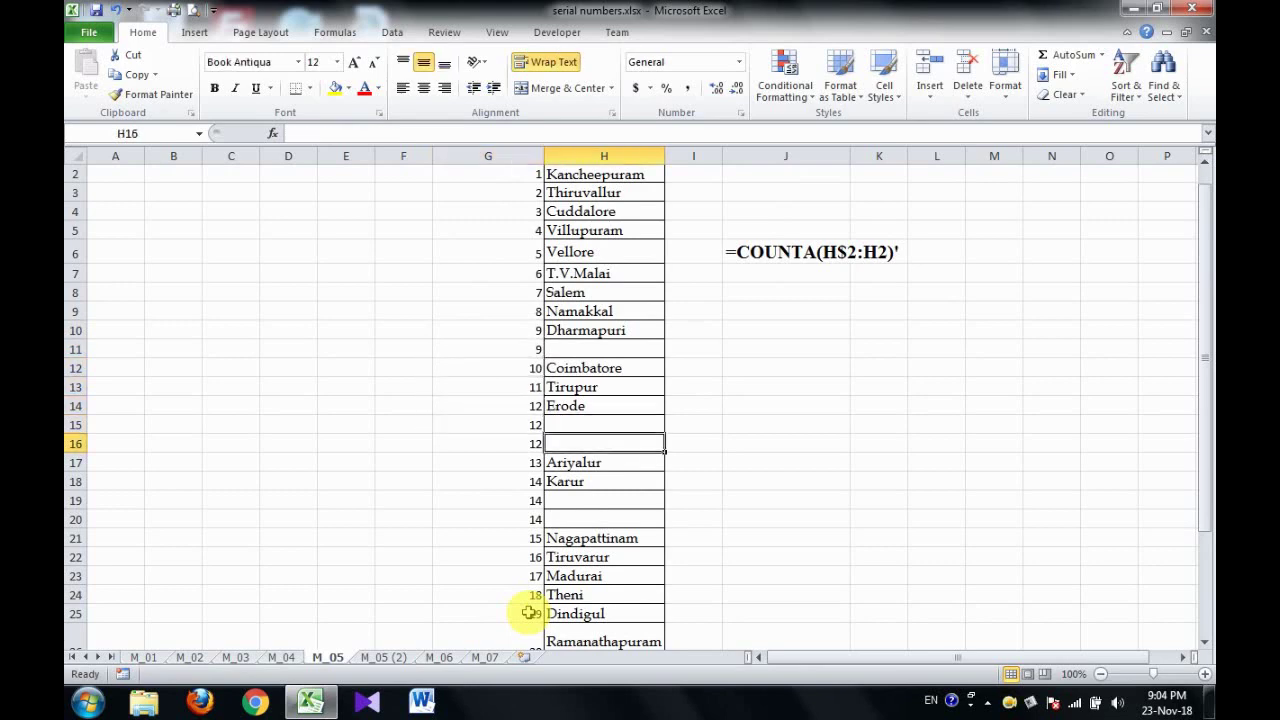
pyautogui.press('Left')
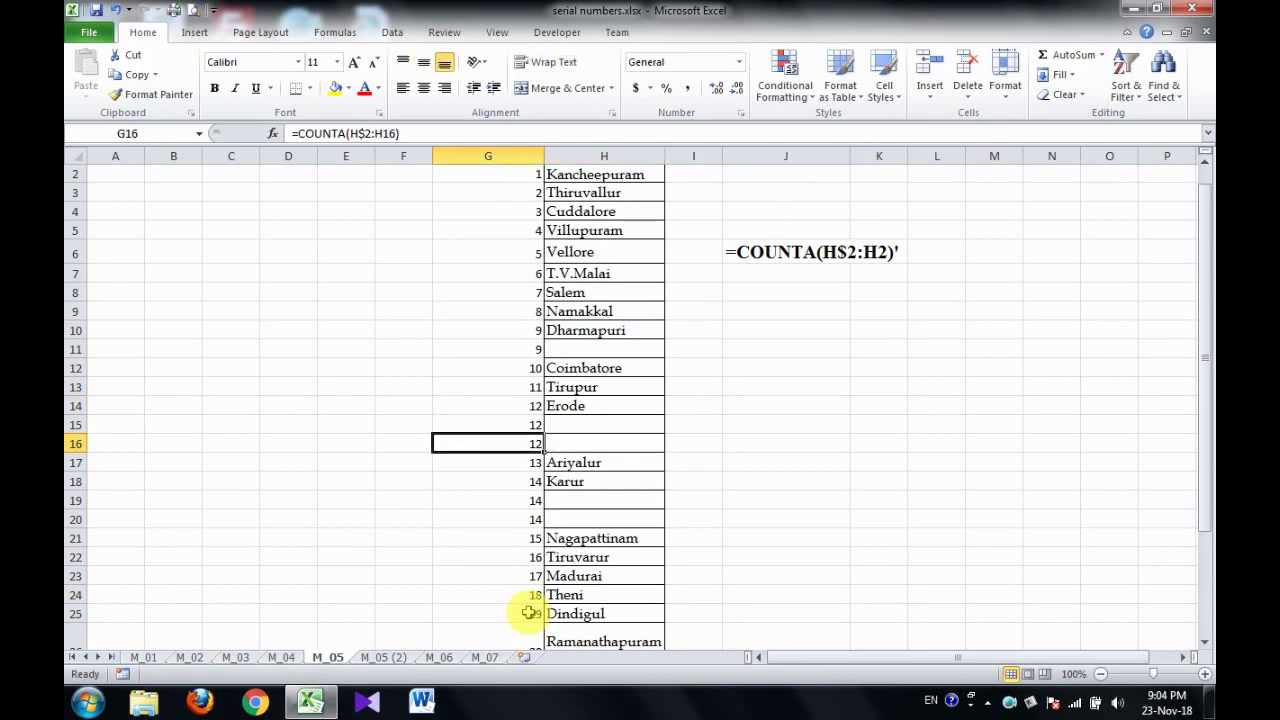
pyautogui.hotkey('ctrl', 'Up')
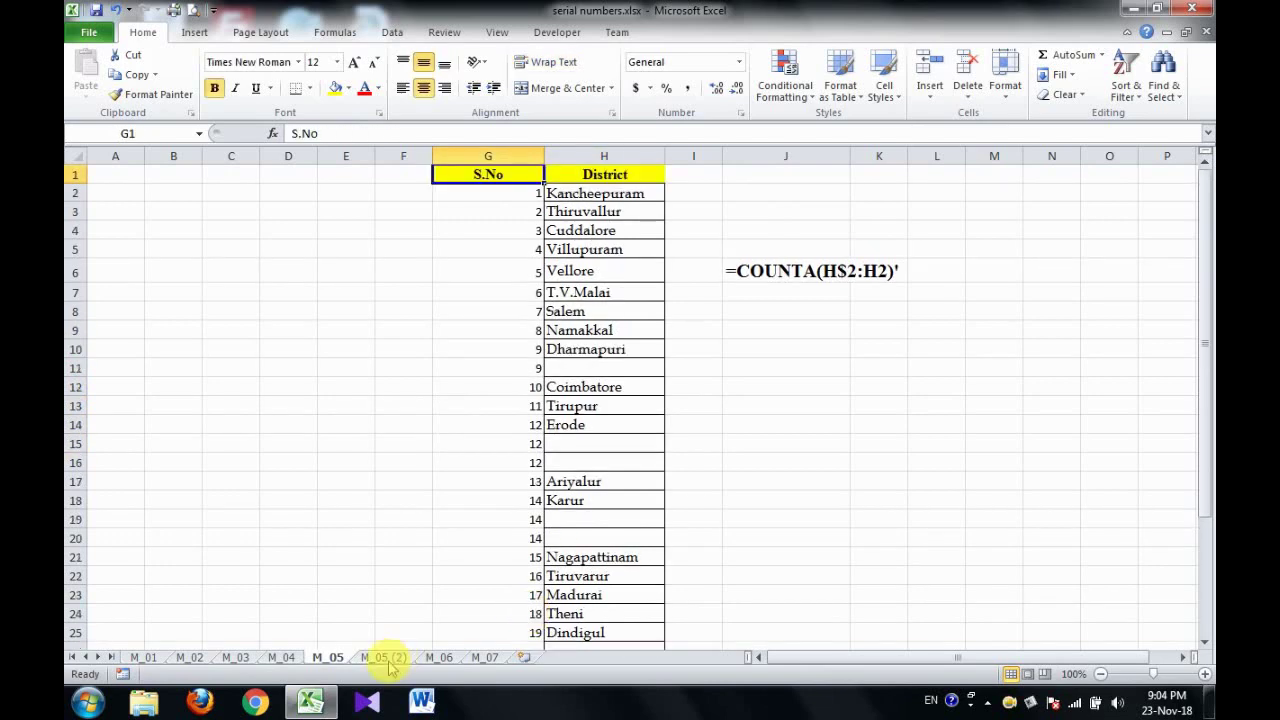
# Switch to the M_05 (2) sheet and go to its S.No header
pyautogui.click(386, 658)
pyautogui.press('Down')
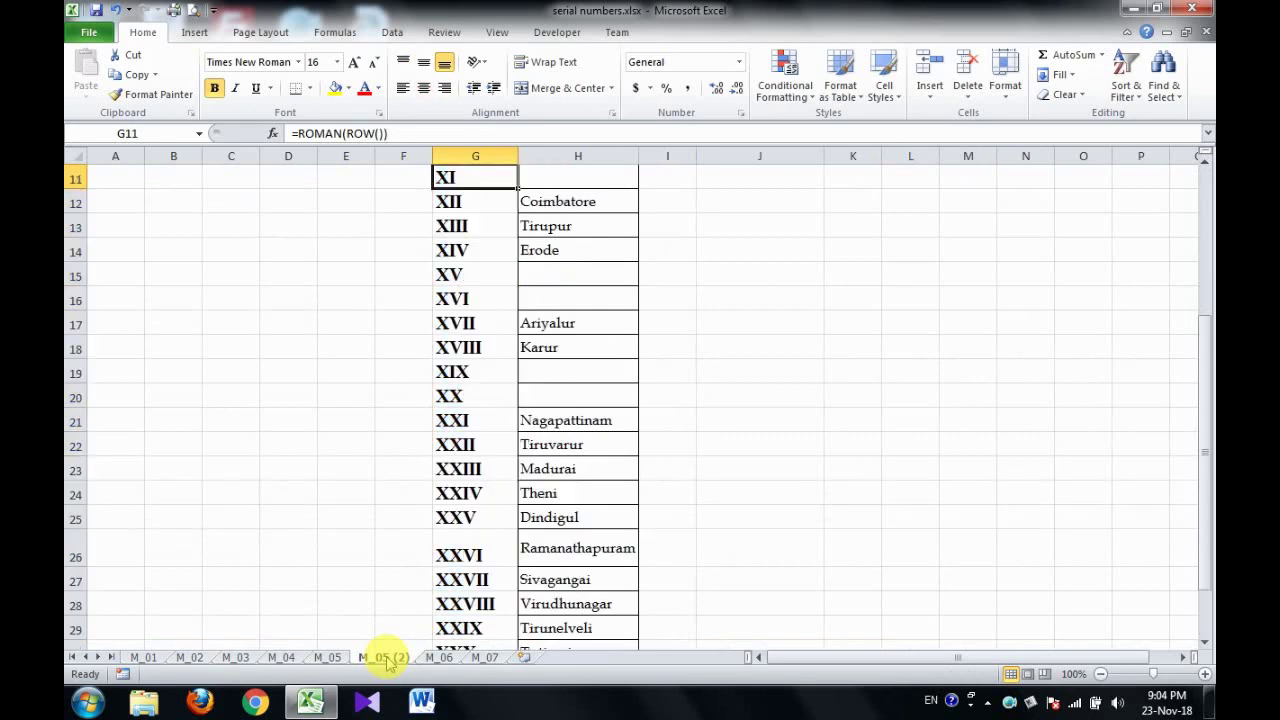
pyautogui.press('Up')
pyautogui.hotkey('ctrl', 'Up')
# Clear the Roman-numeral serial numbers from G2 downward, then return to G2
pyautogui.press('Down')
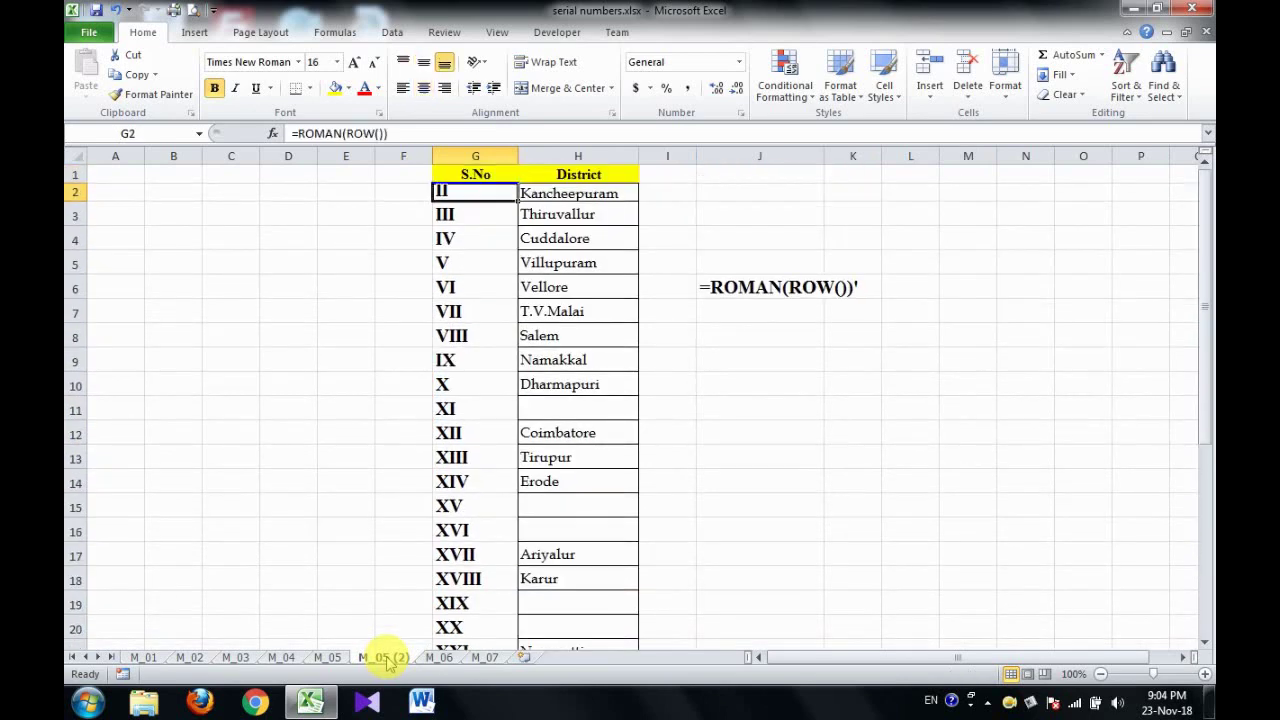
pyautogui.hotkey('ctrl', 'shift', 'Down')
pyautogui.press('Delete')
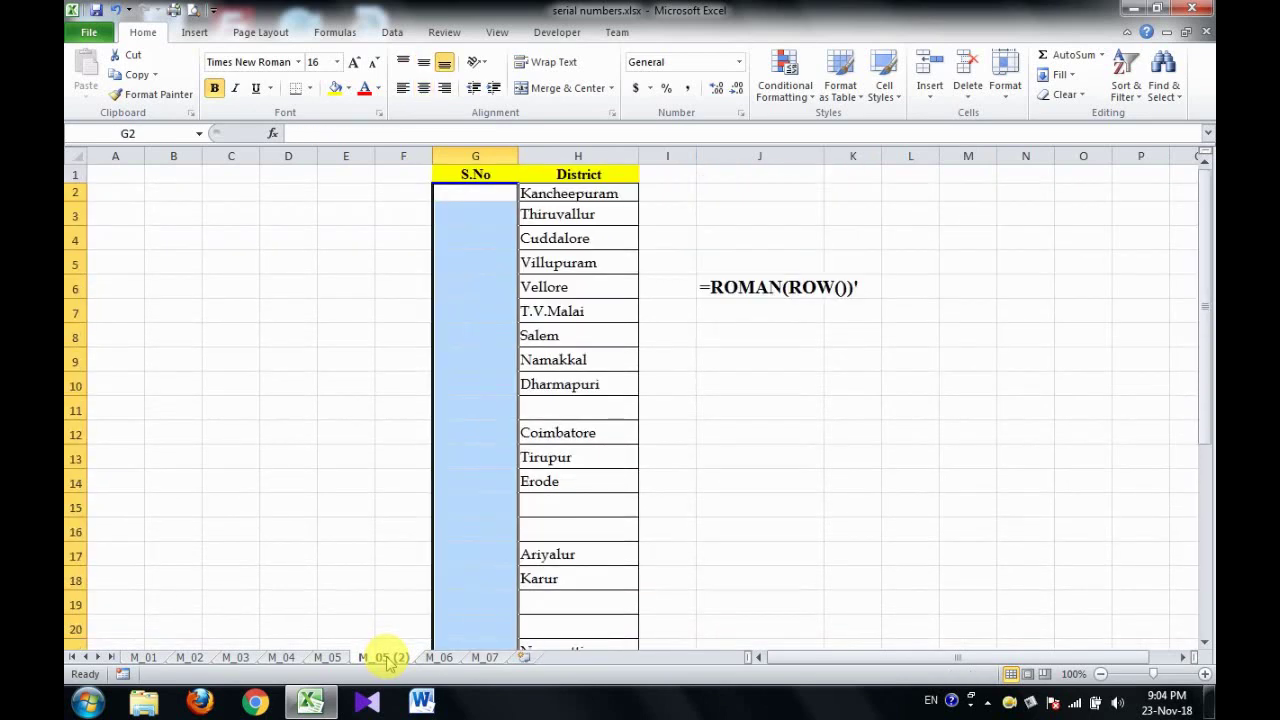
pyautogui.press('Down')
pyautogui.press('Up')
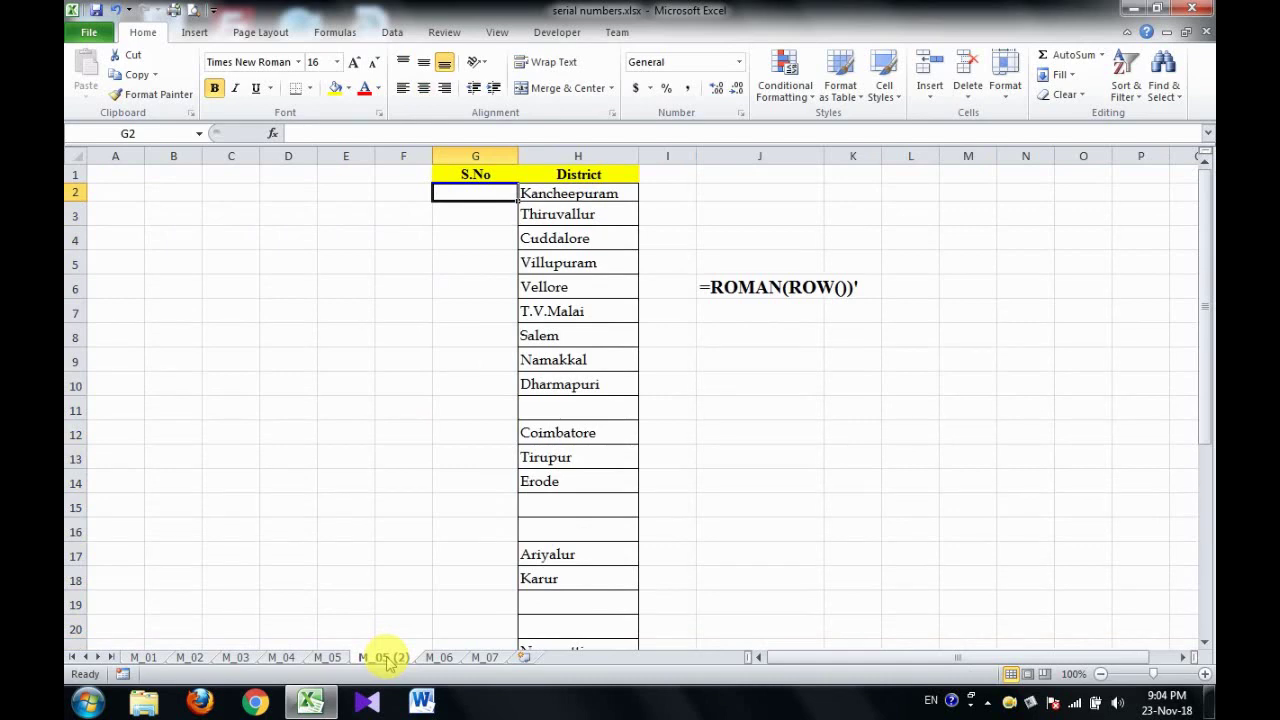
# Enter =ROMAN(ROW()) in G2 so it shows II beside Kancheepuram
pyautogui.write('=')
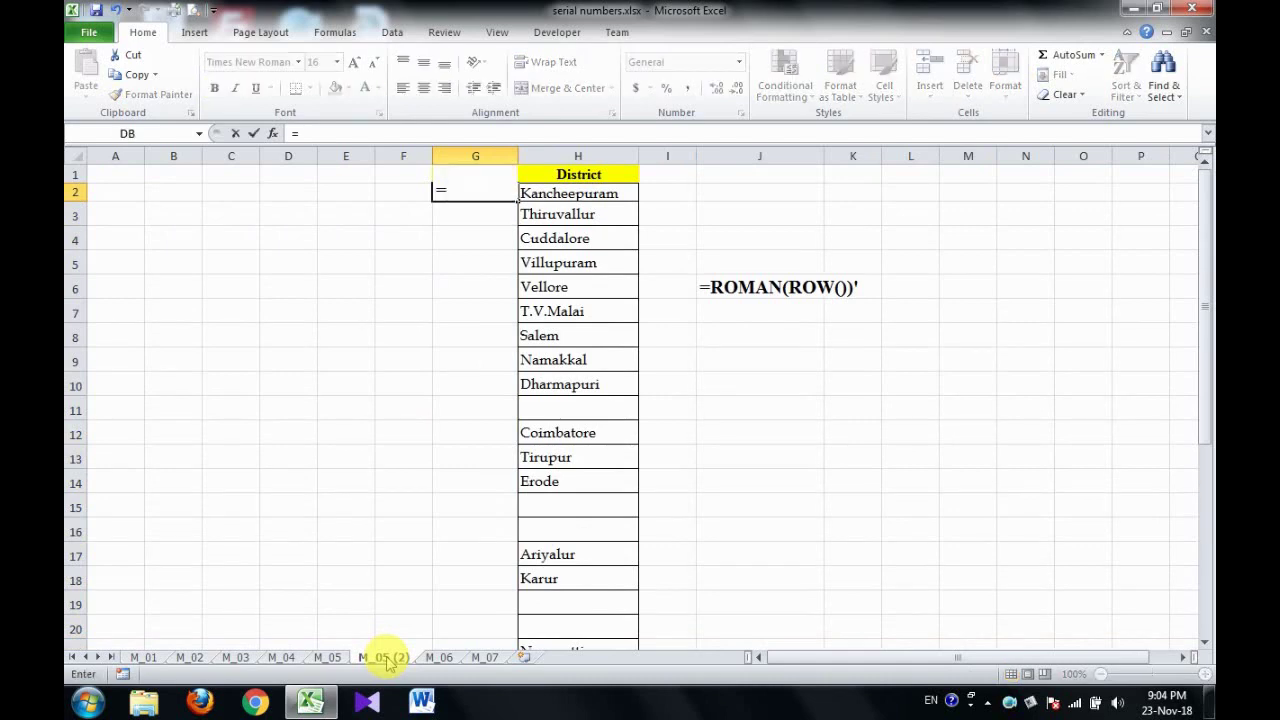
pyautogui.write('ro')
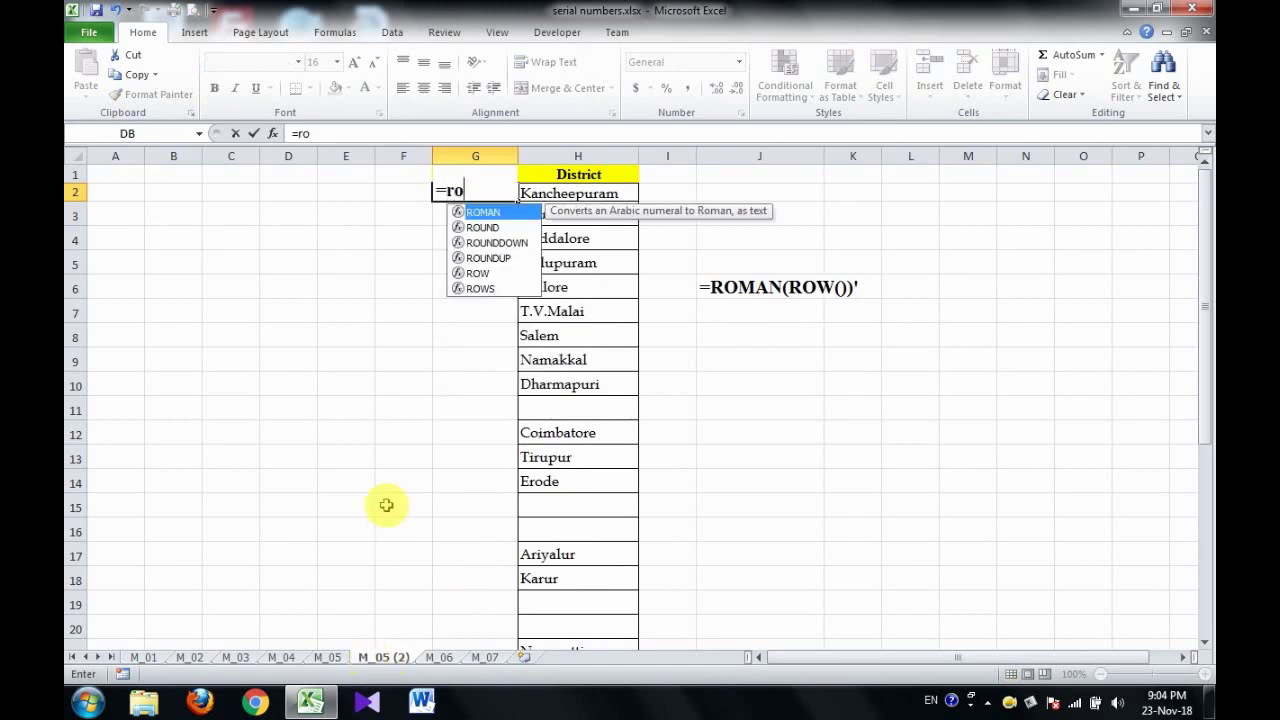
pyautogui.doubleClick(483, 212)
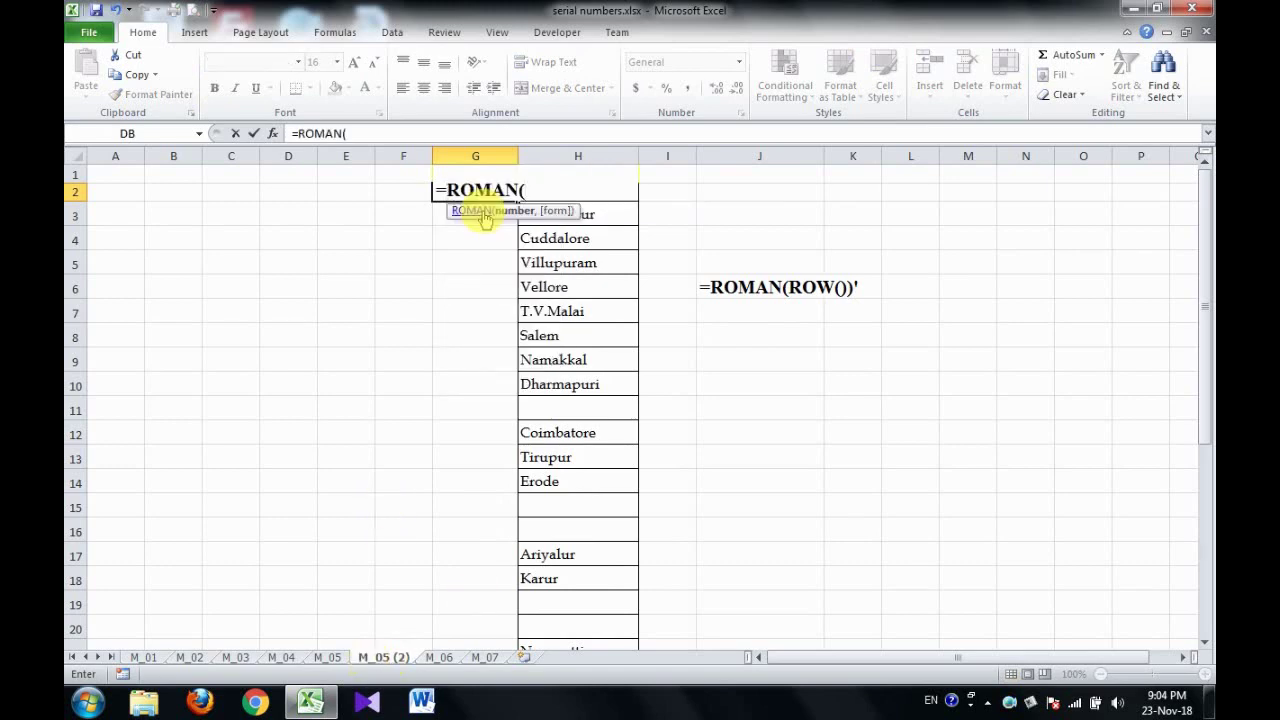
pyautogui.write('row')
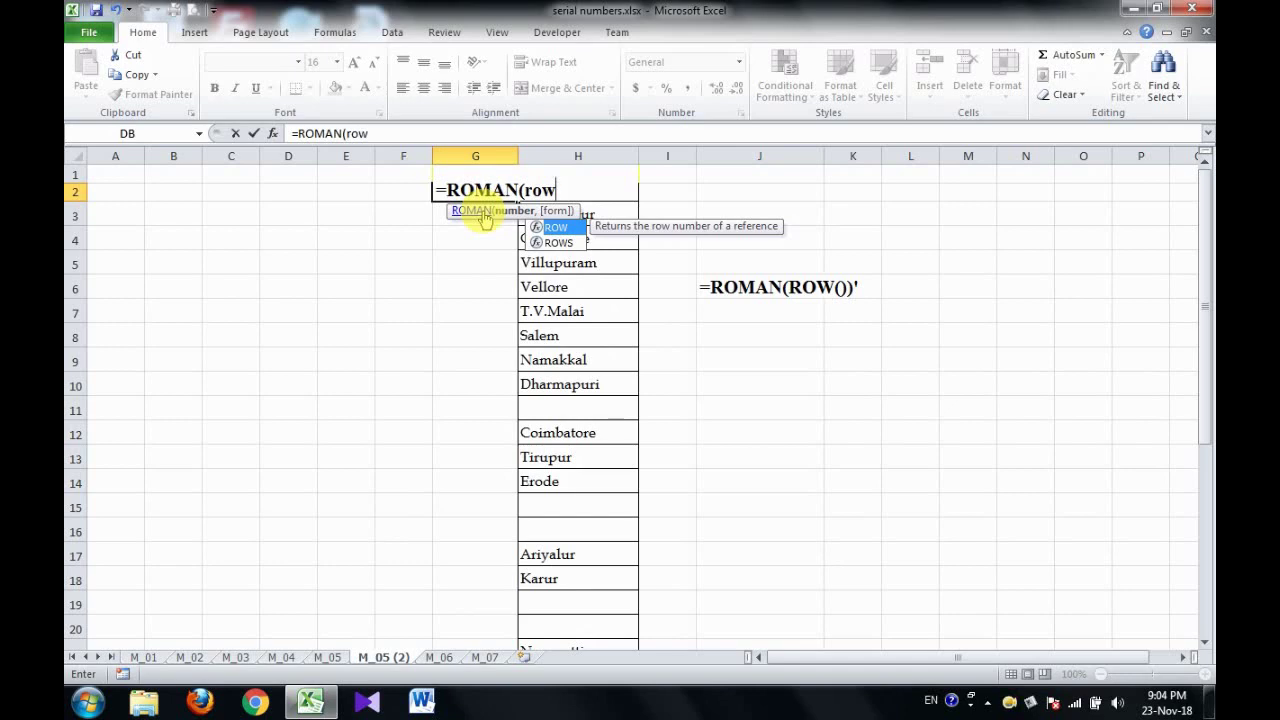
pyautogui.doubleClick(563, 228)
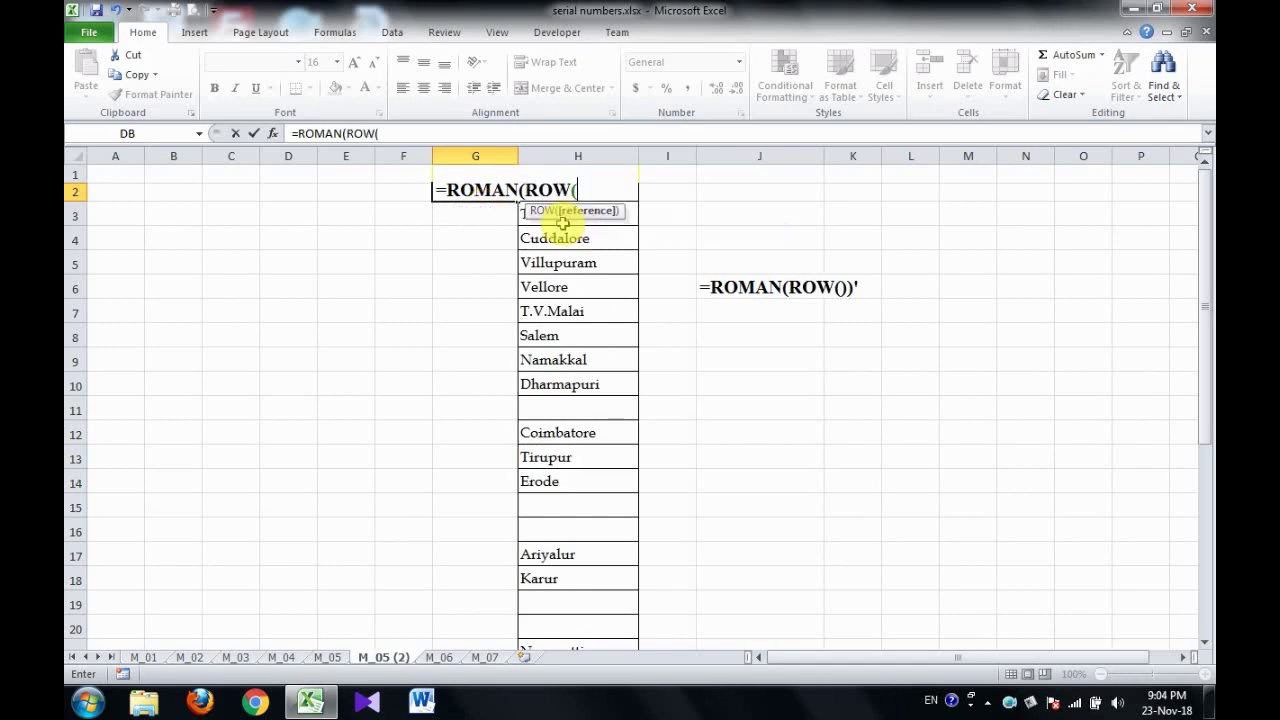
pyautogui.write('))')
pyautogui.press('Return')
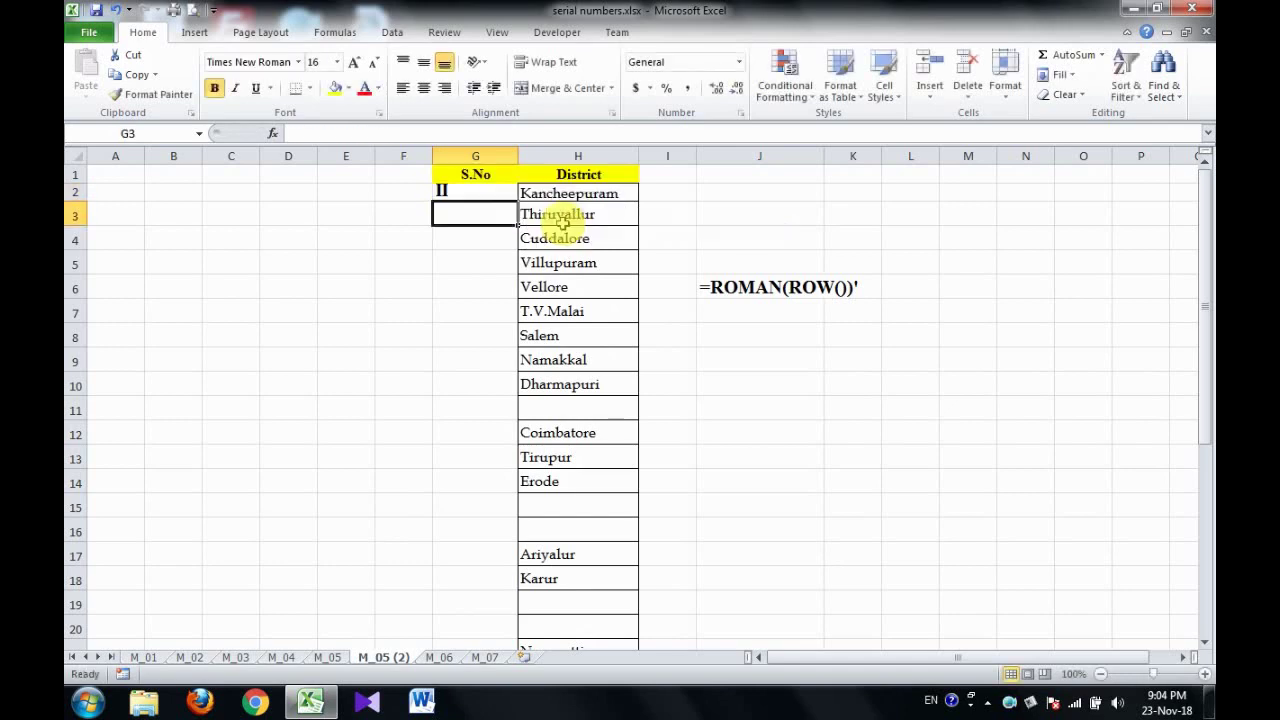
# Fill the Roman numeral formula down column G past row 17
pyautogui.click(500, 193)
pyautogui.moveTo(516, 201); pyautogui.dragTo(485, 561)
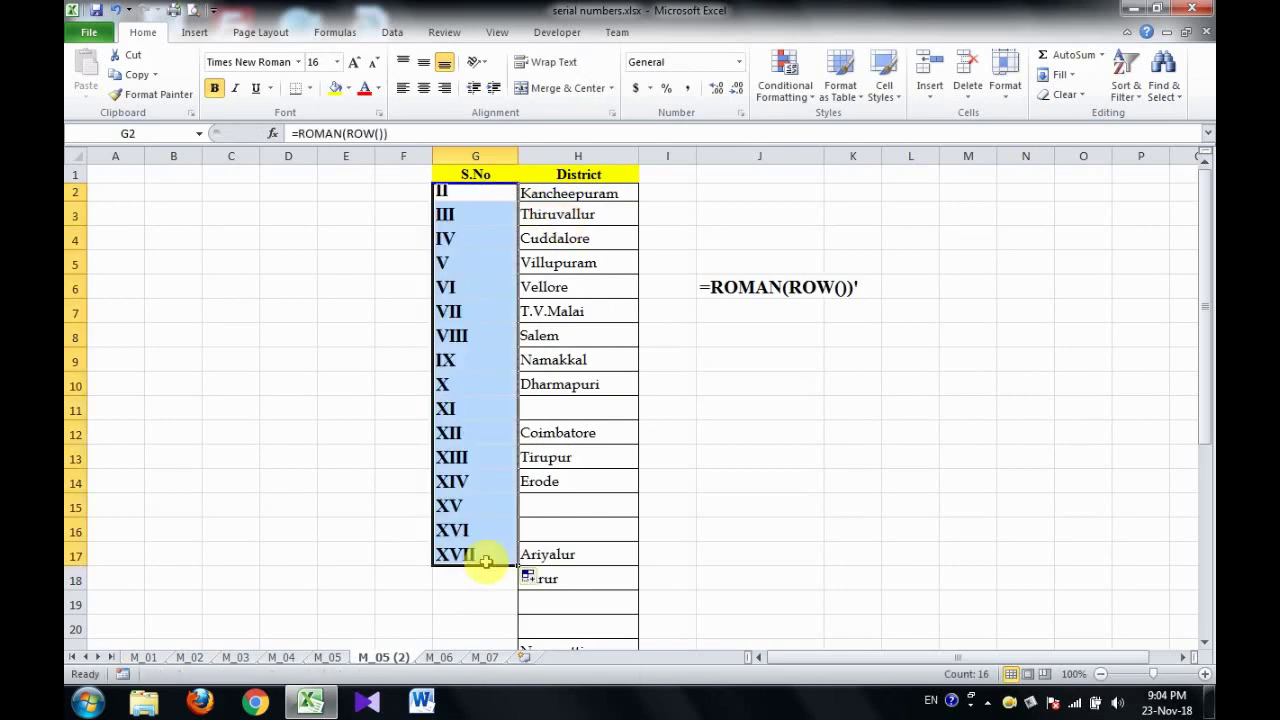
pyautogui.click(485, 560)
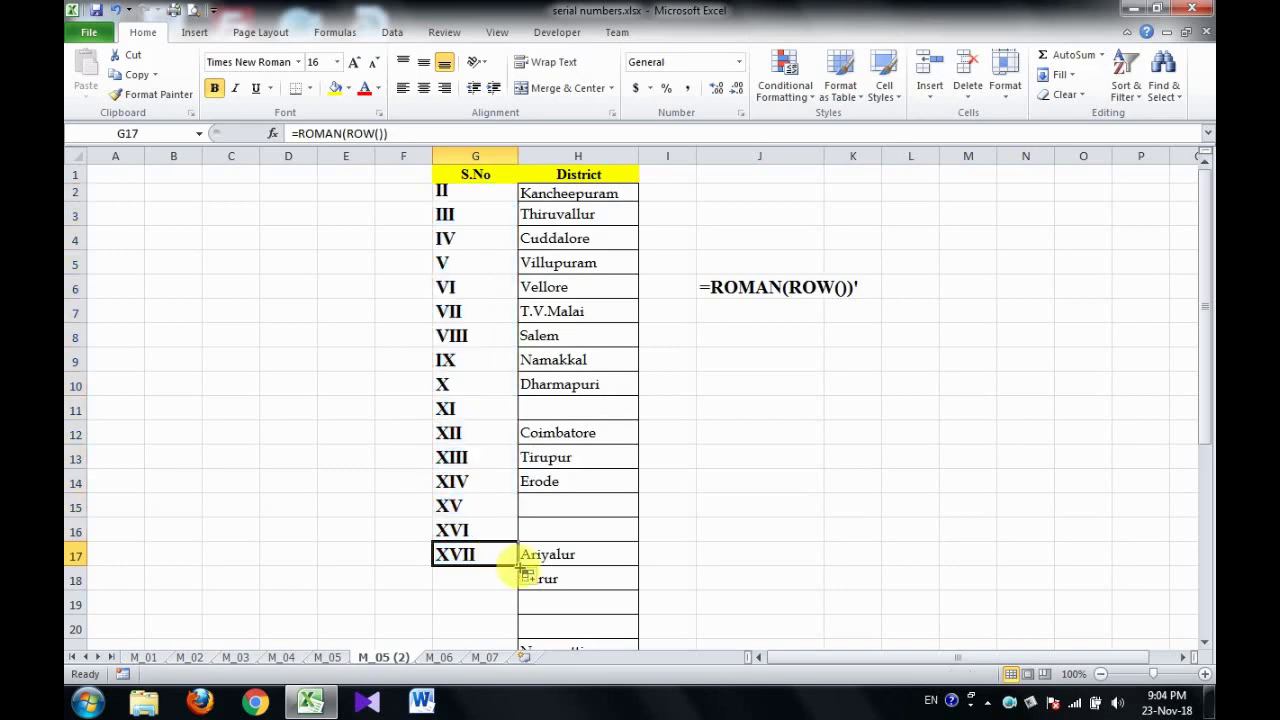
pyautogui.moveTo(518, 568); pyautogui.dragTo(500, 614)
# On M_06, turn off AutoFilter so all districts show, numbered 1, 2, 3…
pyautogui.click(438, 657)
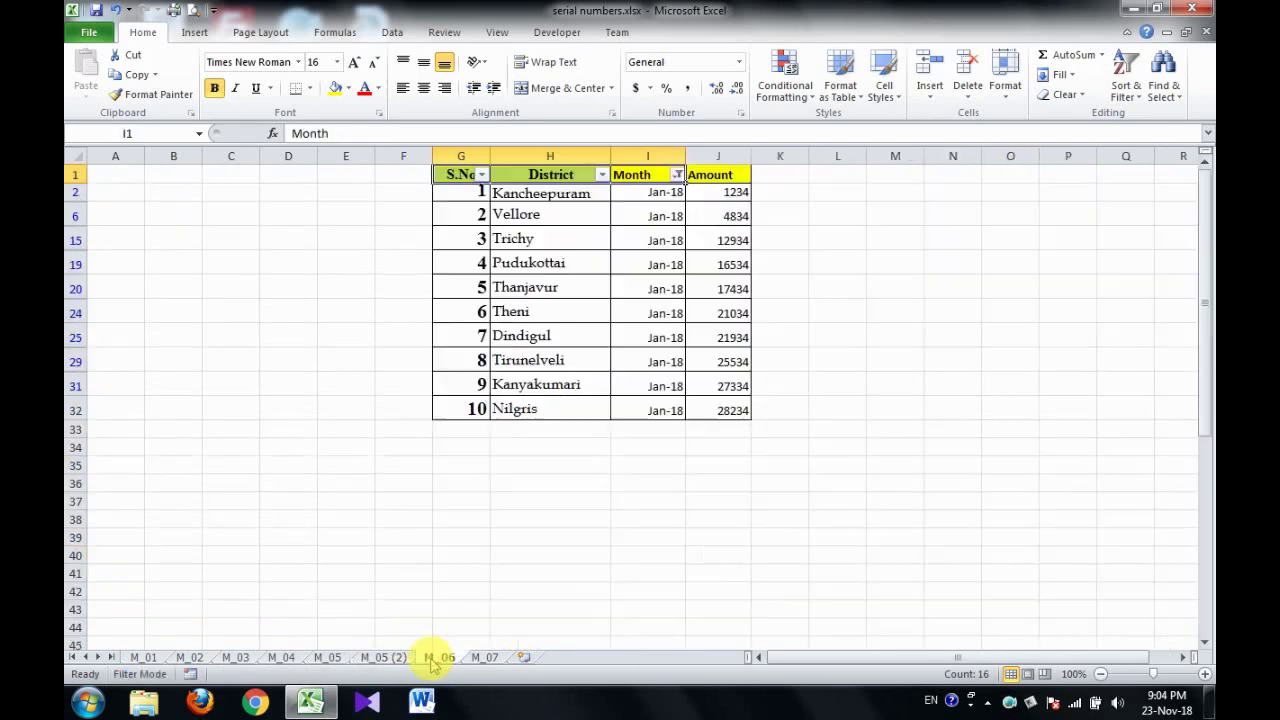
pyautogui.click(438, 657)
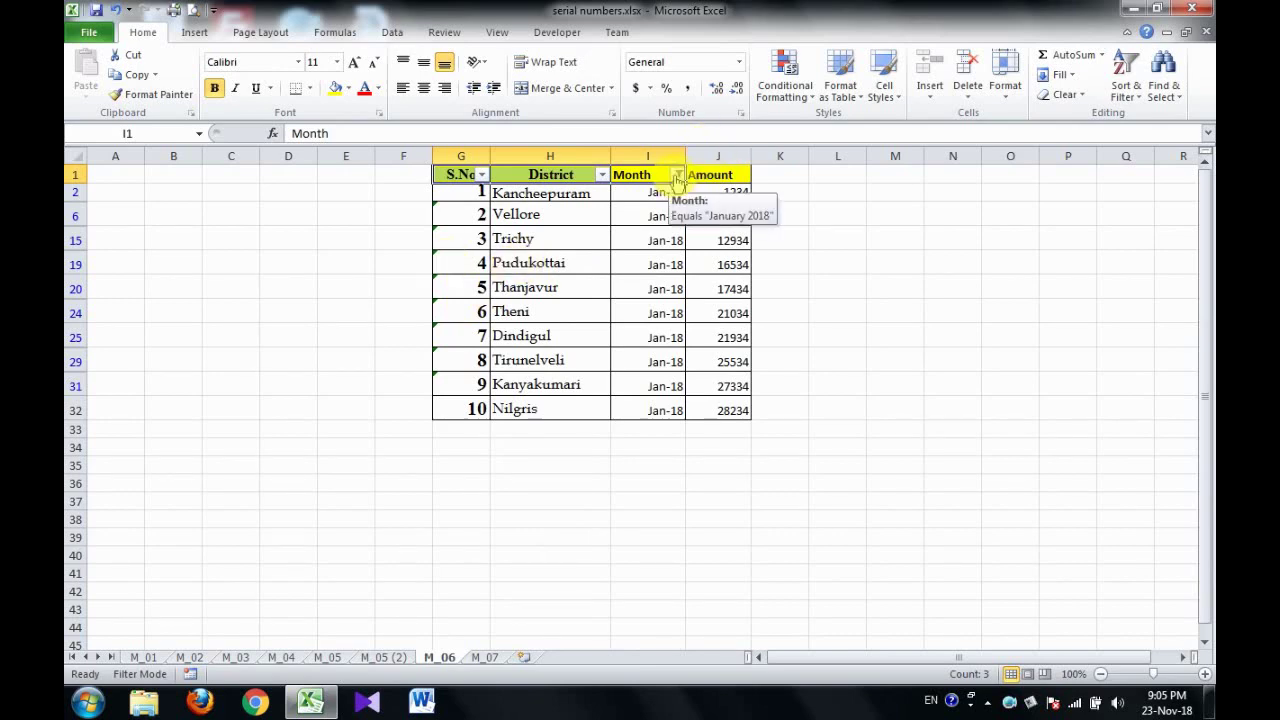
pyautogui.hotkey('ctrl', 'shift', 'l')
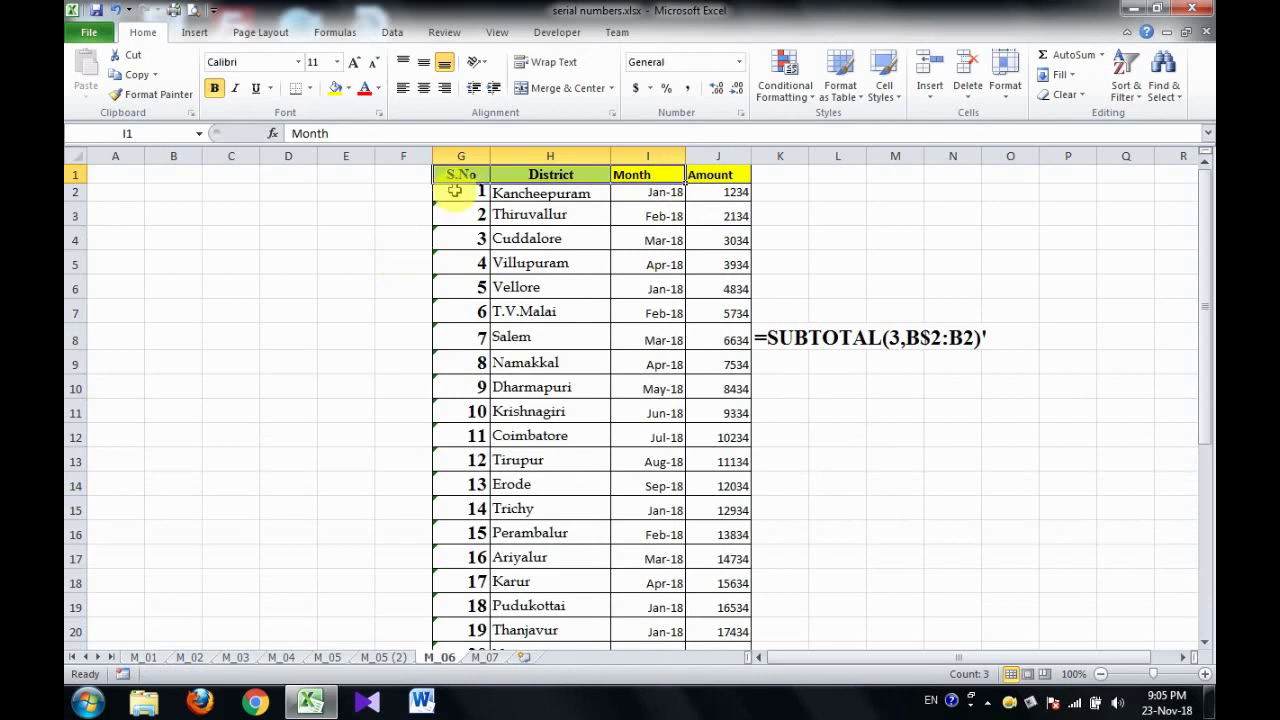
# Turn AutoFilter back on for the G1:I1 header row
pyautogui.click(455, 191)
pyautogui.hotkey('ctrl', 'shift', 'Down')
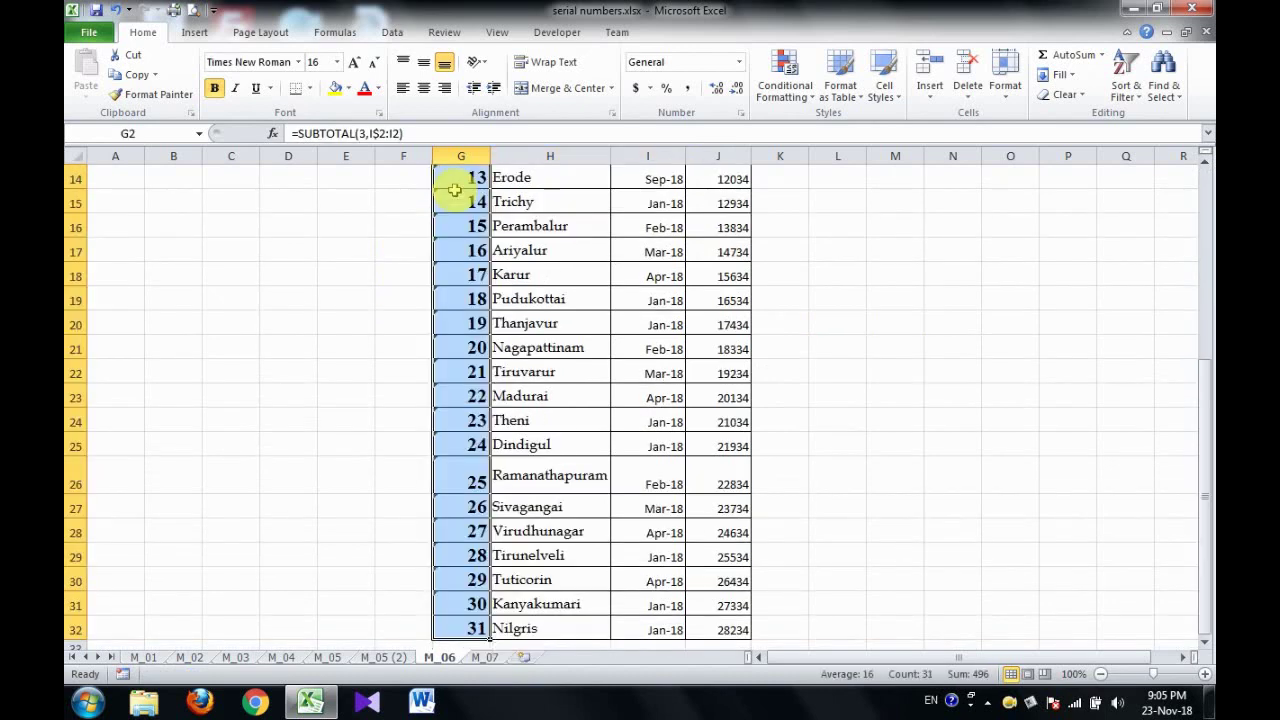
pyautogui.hotkey('ctrl', 'Up')
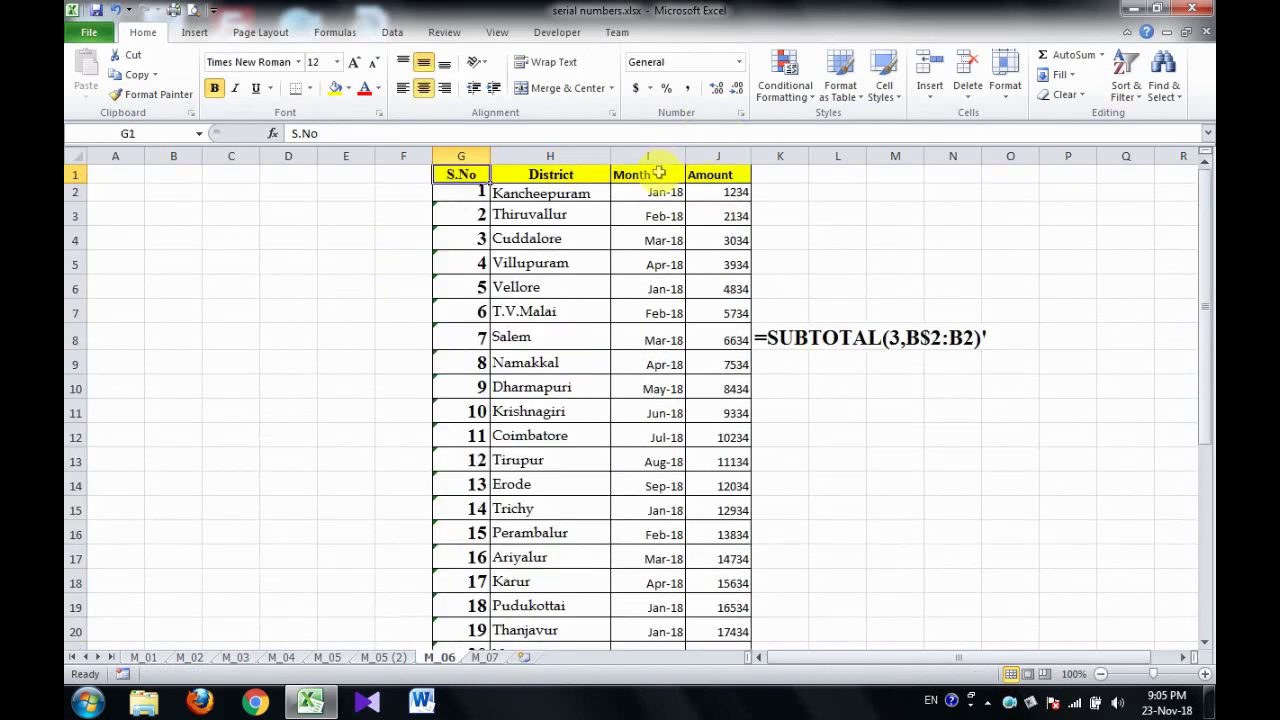
pyautogui.click(659, 174)
pyautogui.hotkey('shift', 'Left')
pyautogui.hotkey('shift', 'Left')
pyautogui.hotkey('ctrl', 'shift', 'l')
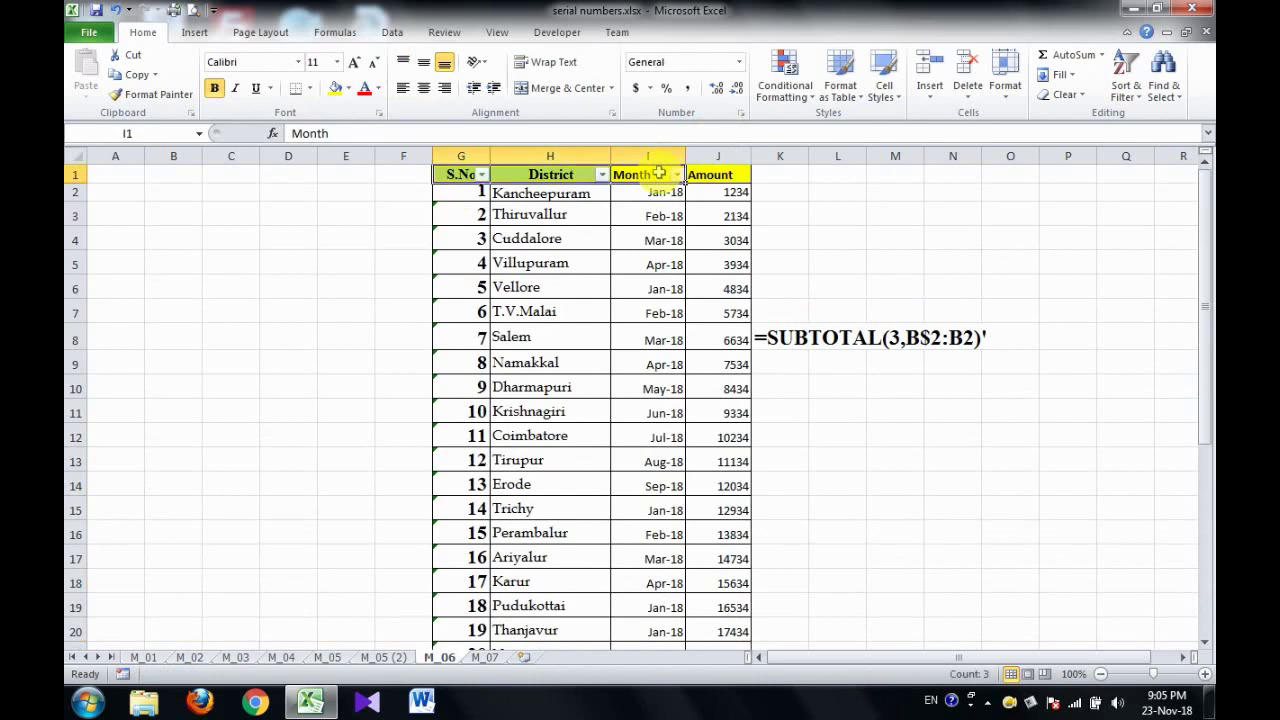
# Filter Month to January only, so S.No reads 1 to 10
pyautogui.click(676, 175)
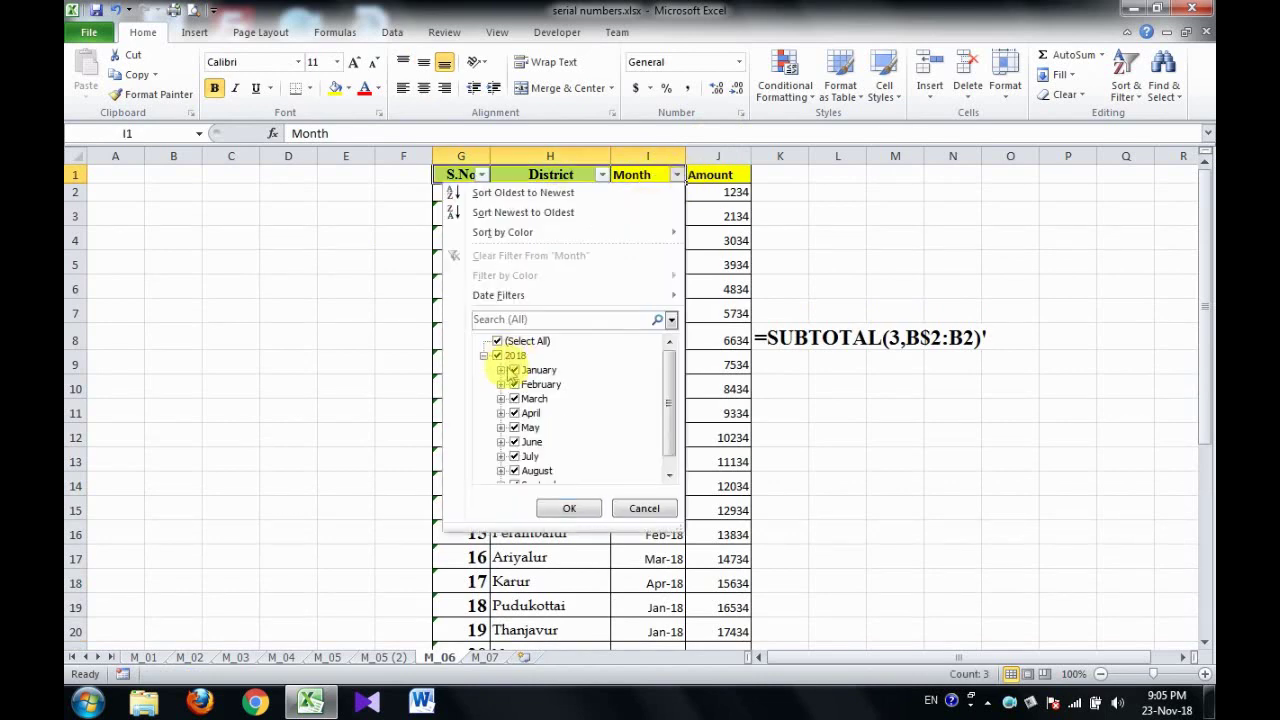
pyautogui.click(496, 341)
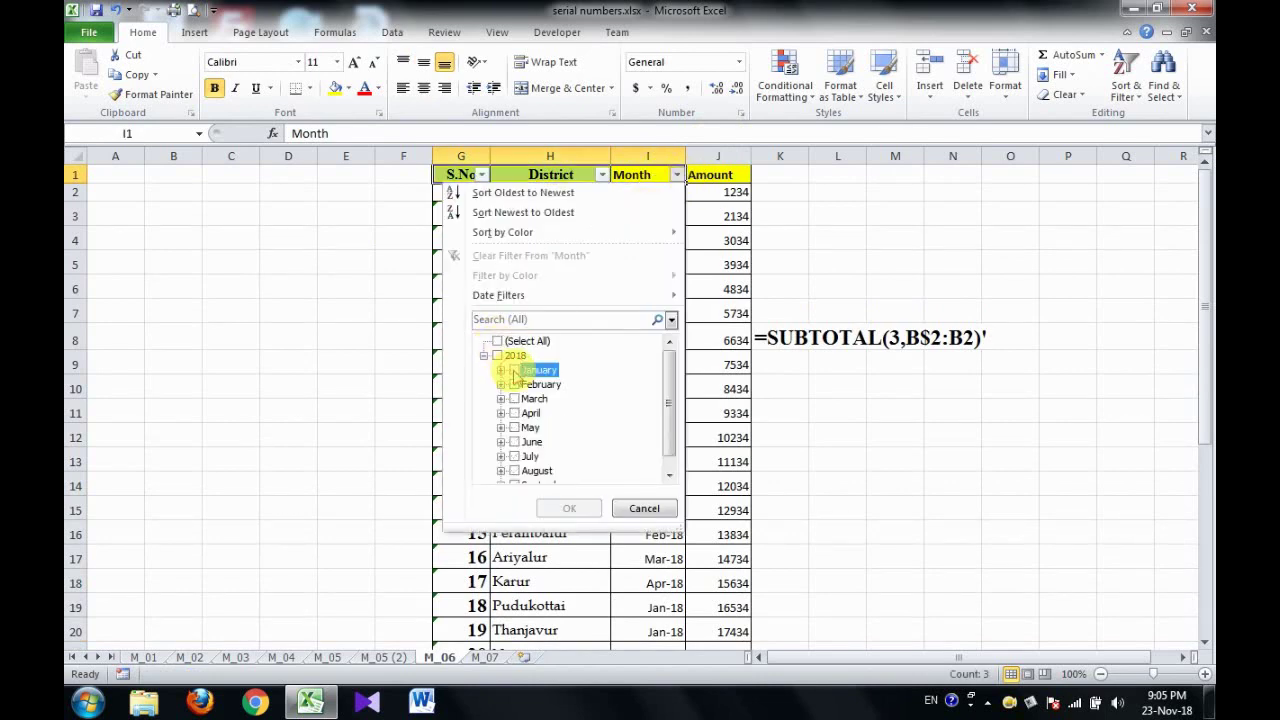
pyautogui.click(514, 370)
pyautogui.click(574, 508)
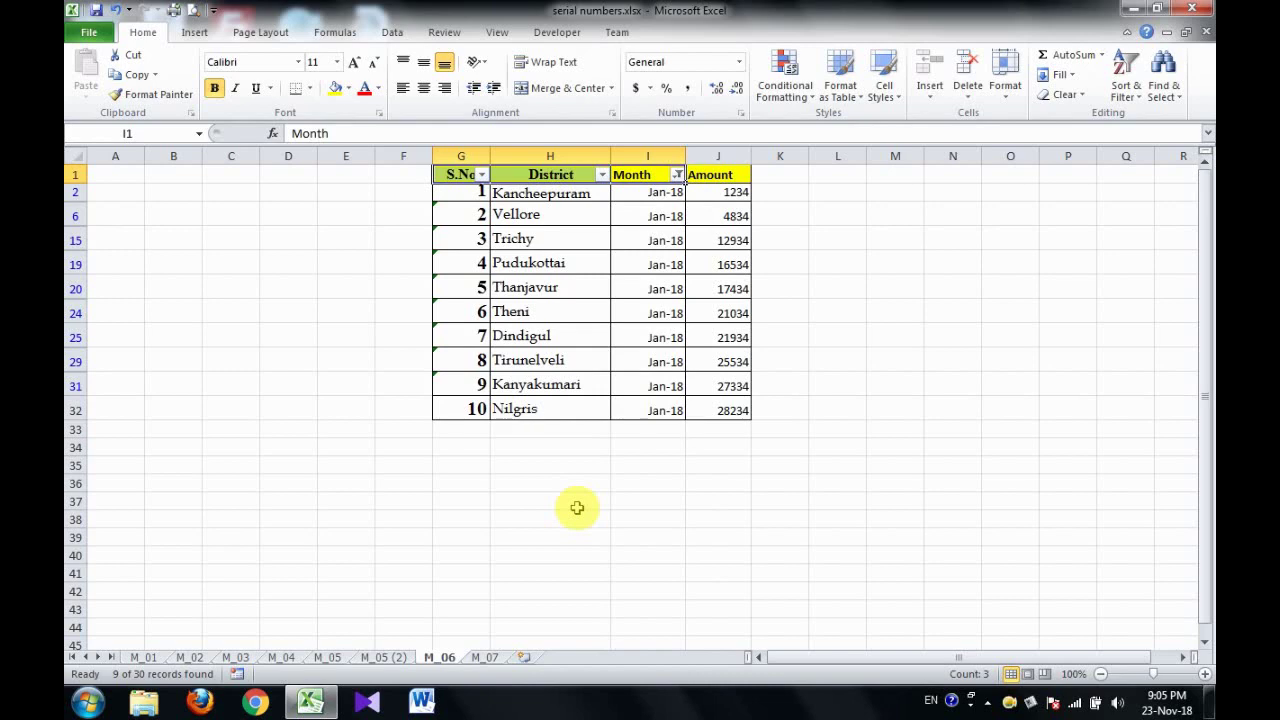
# Switch the Month filter from January to August, then turn AutoFilter off
pyautogui.click(676, 174)
pyautogui.click(513, 370)
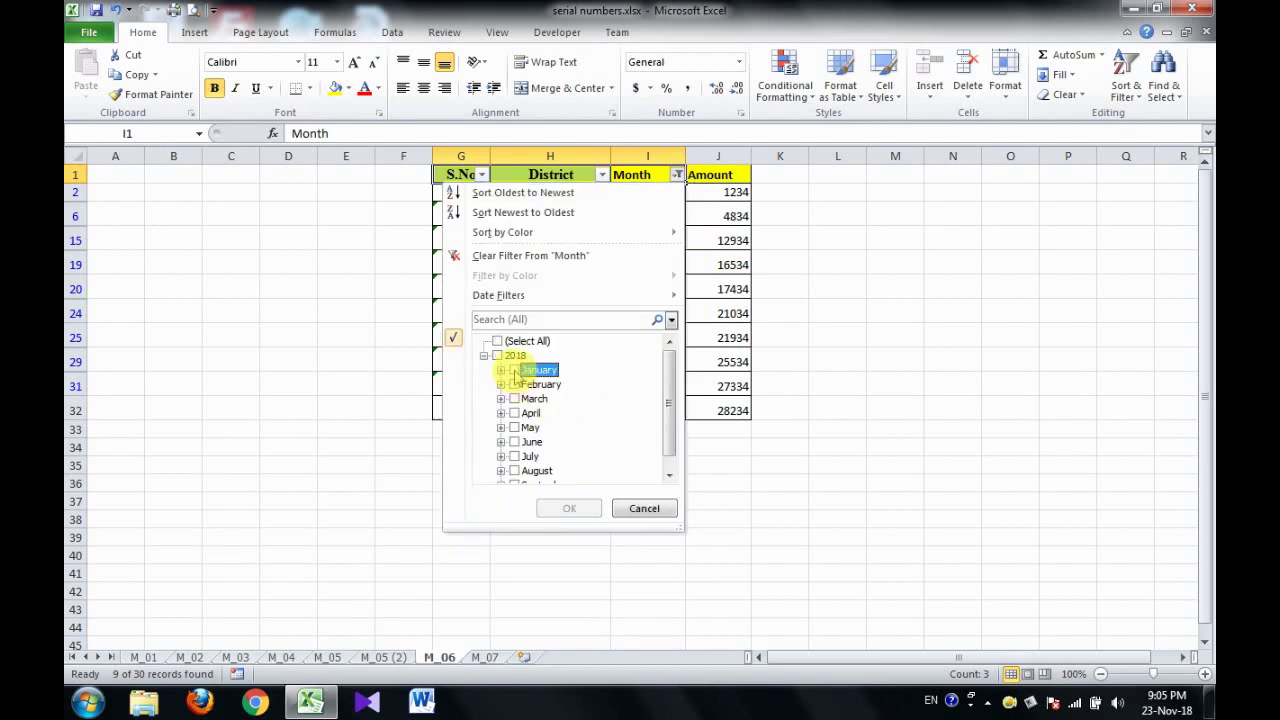
pyautogui.click(513, 470)
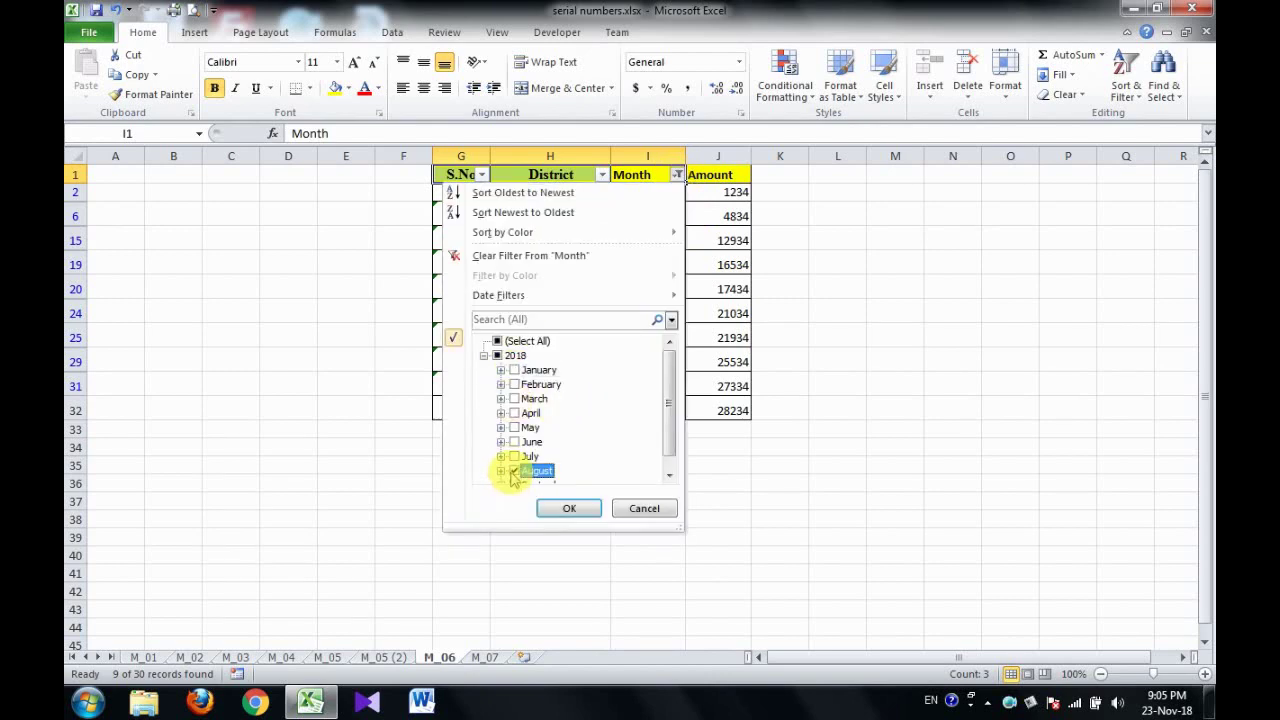
pyautogui.click(565, 508)
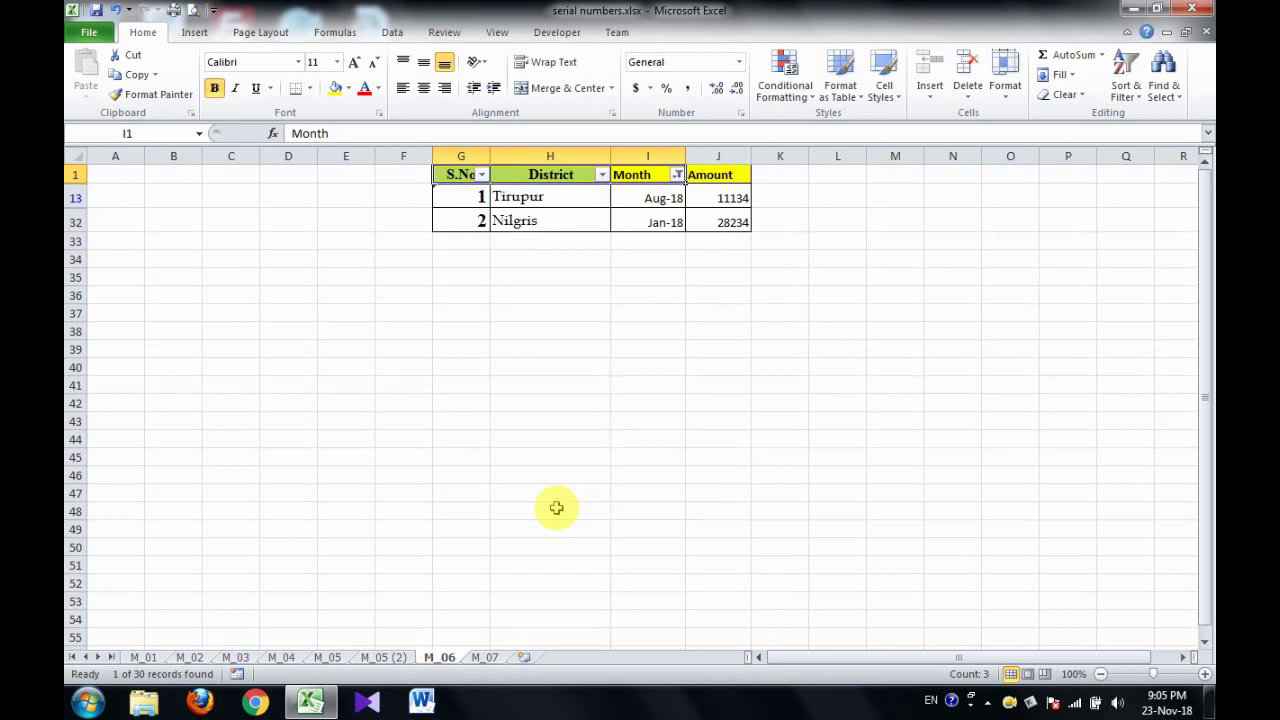
pyautogui.hotkey('ctrl', 'shift', 'l')
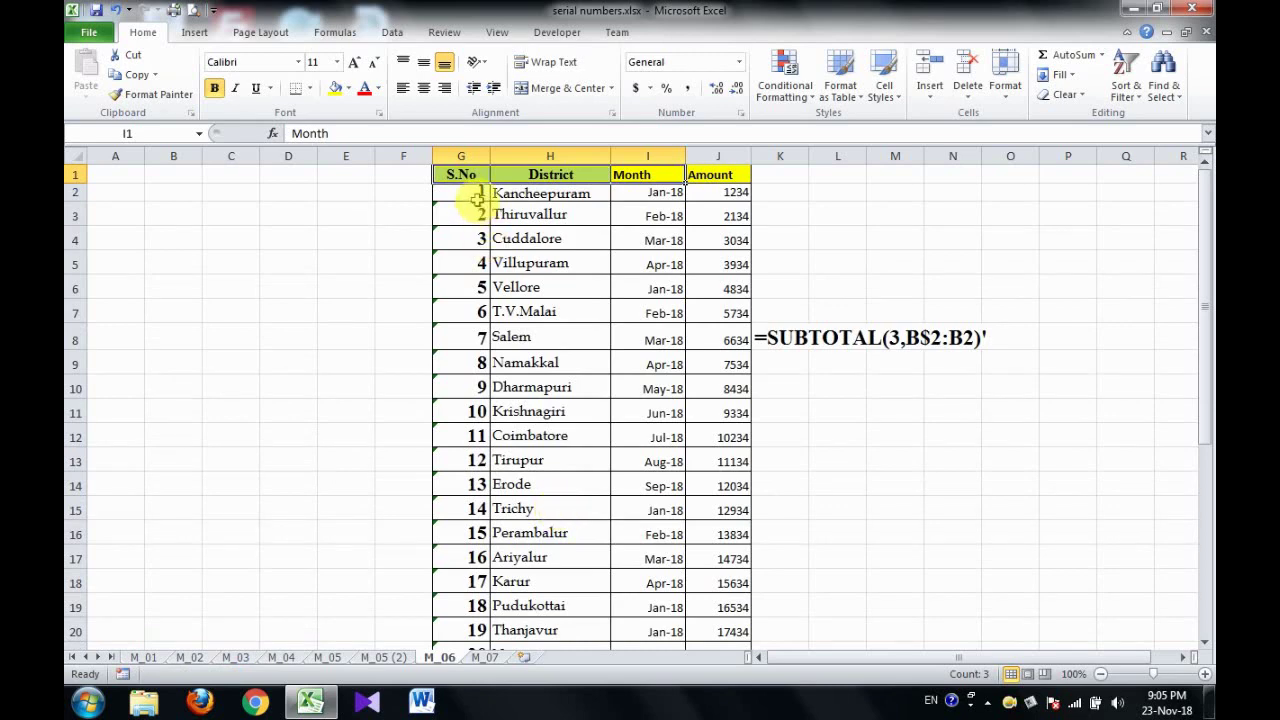
# Clear the old S.No values from column G
pyautogui.click(476, 195)
pyautogui.hotkey('ctrl', 'shift', 'Down')
pyautogui.press('Delete')
pyautogui.scroll(5, 477, 200)
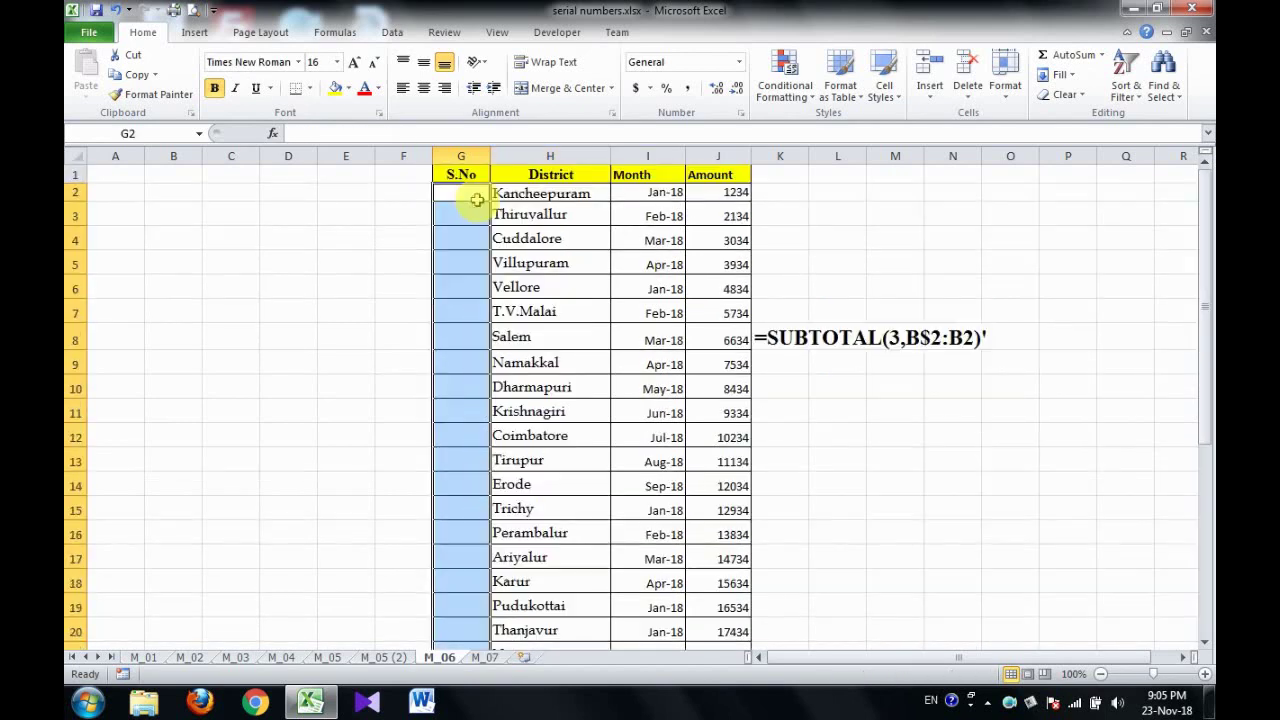
# Enter =SUBTOTAL(3,I$2:I2) in G2 so it shows 1
pyautogui.click(477, 200)
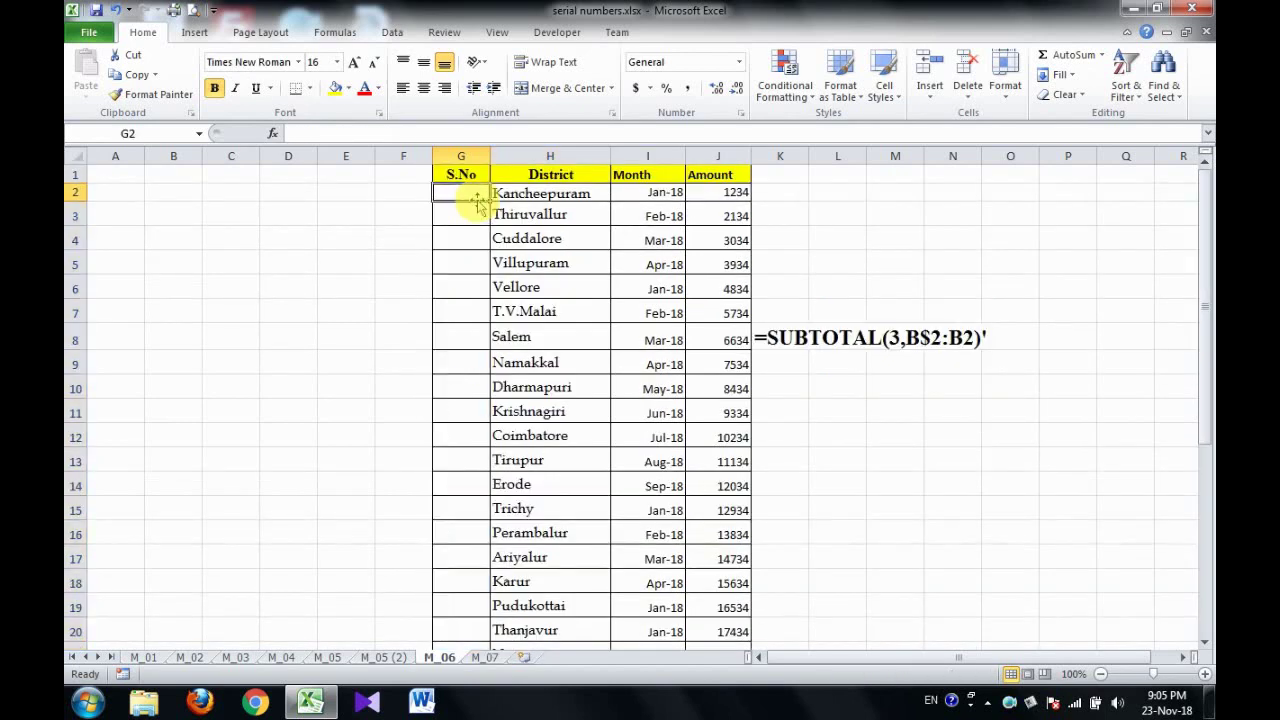
pyautogui.write('=su')
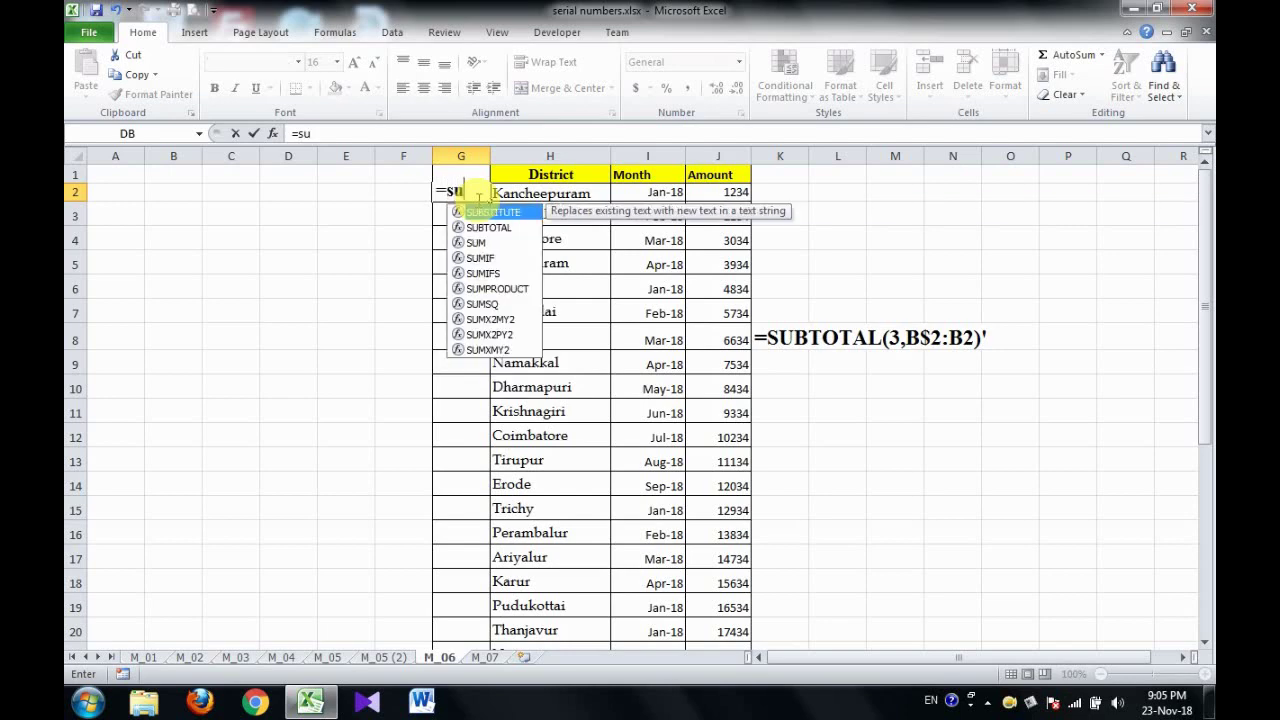
pyautogui.write('b')
pyautogui.doubleClick(487, 226)
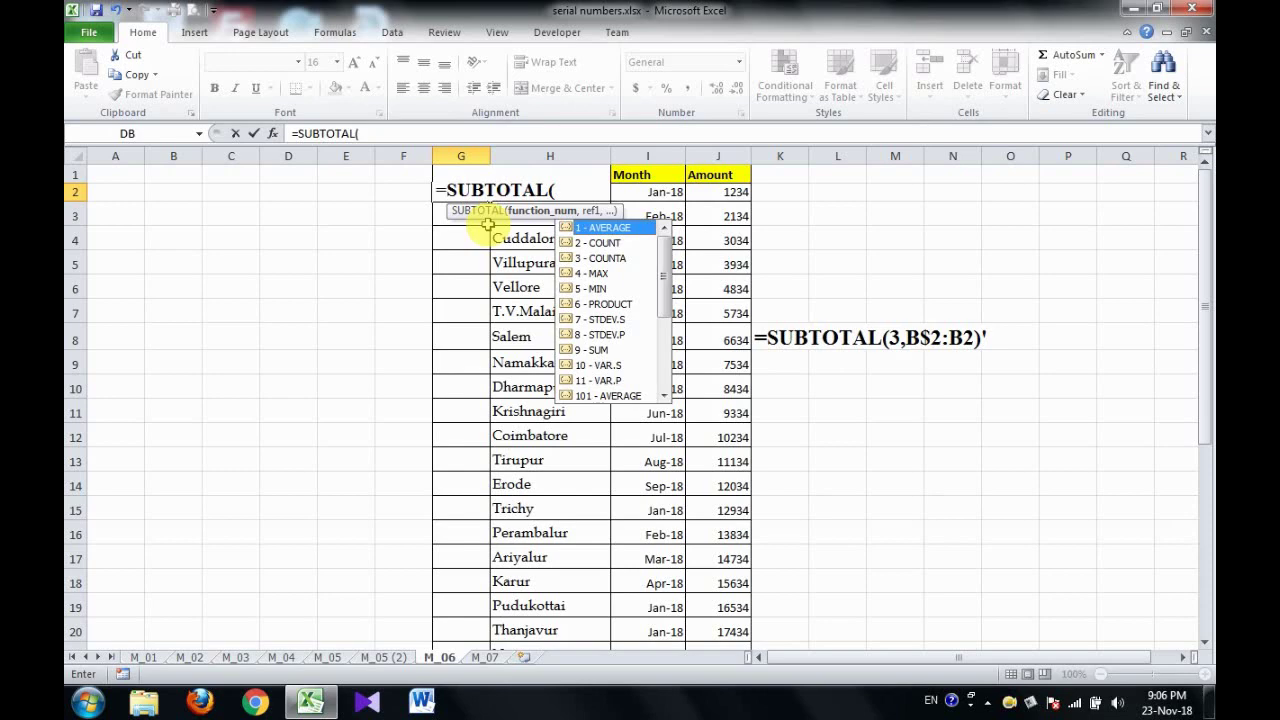
pyautogui.write('3')
pyautogui.write(',')
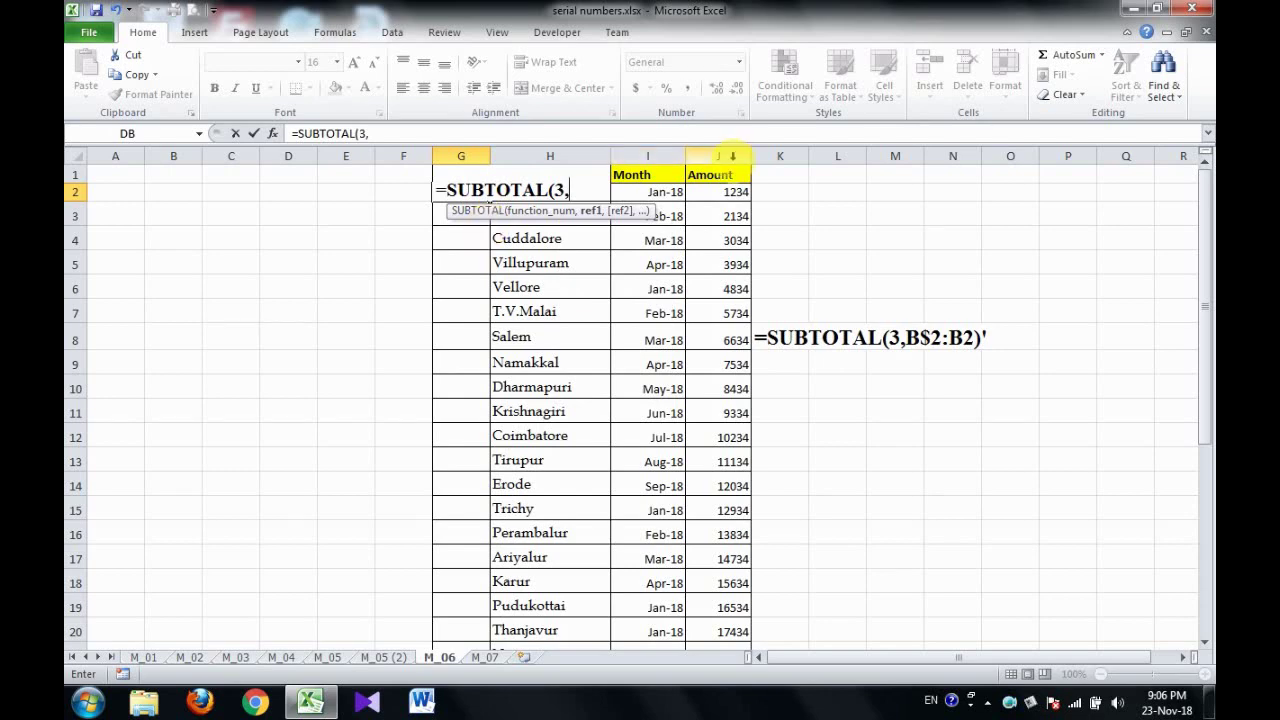
pyautogui.click(654, 192)
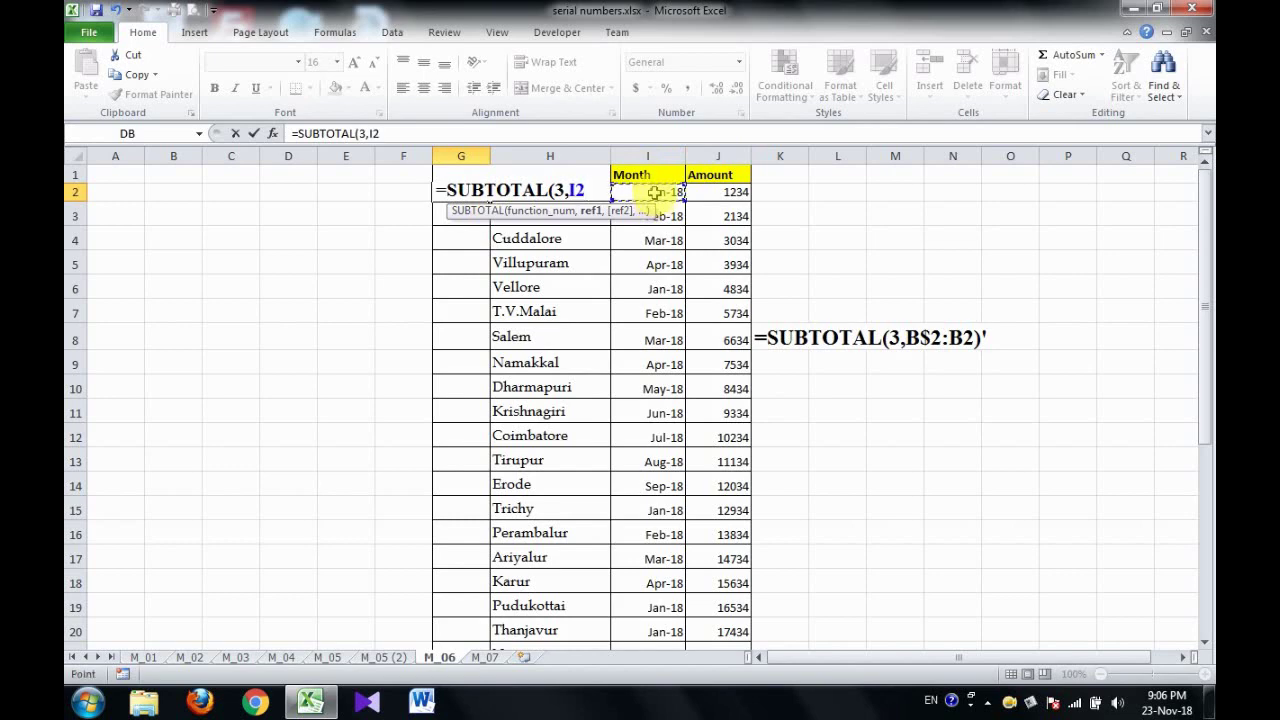
pyautogui.press('F2')
pyautogui.press('F4')
pyautogui.press('F4')
pyautogui.write(':')
pyautogui.click(653, 192)
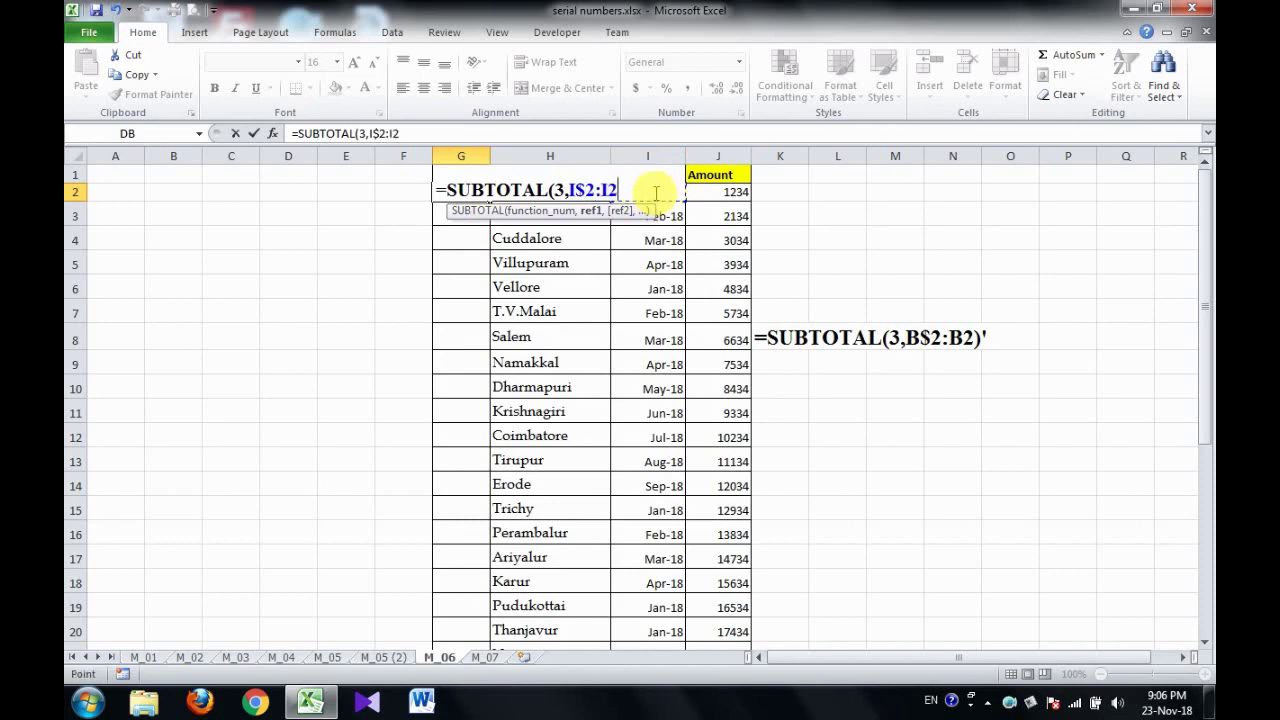
pyautogui.write(')')
pyautogui.press('Return')
pyautogui.press('Up')
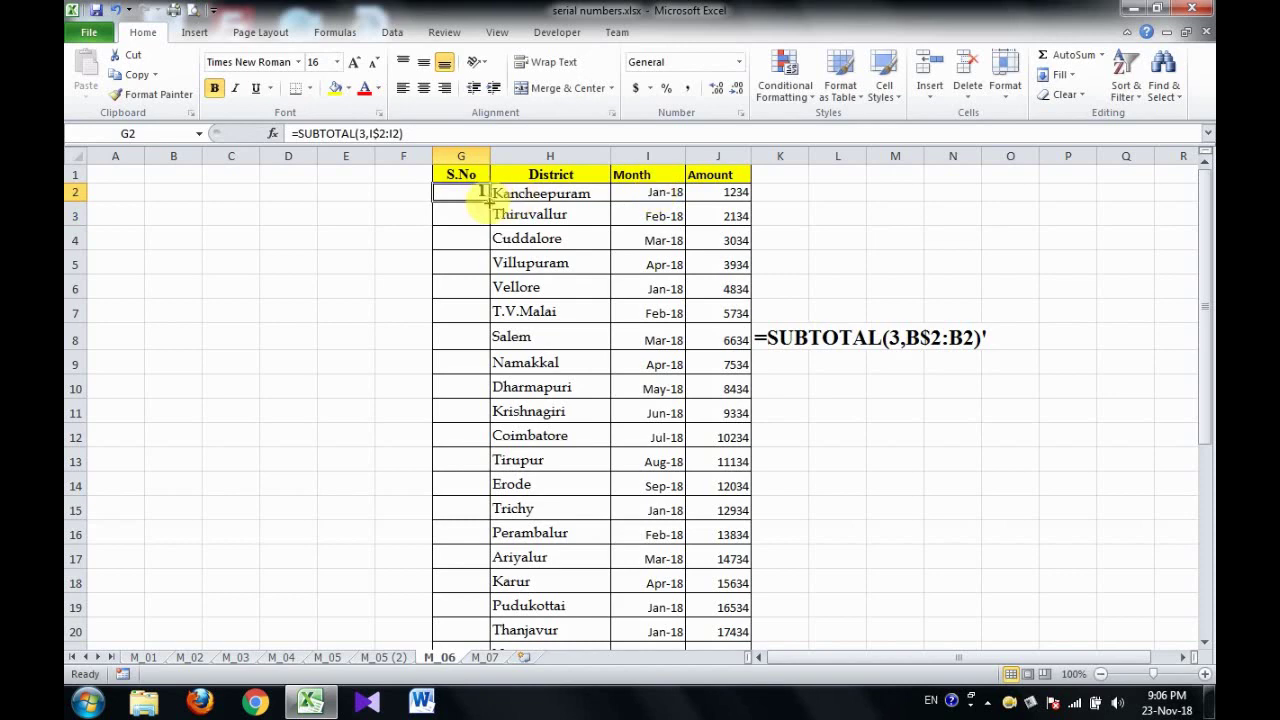
# Fill the SUBTOTAL formula down column G to the end of the data
pyautogui.doubleClick(489, 199)
pyautogui.click(478, 196)
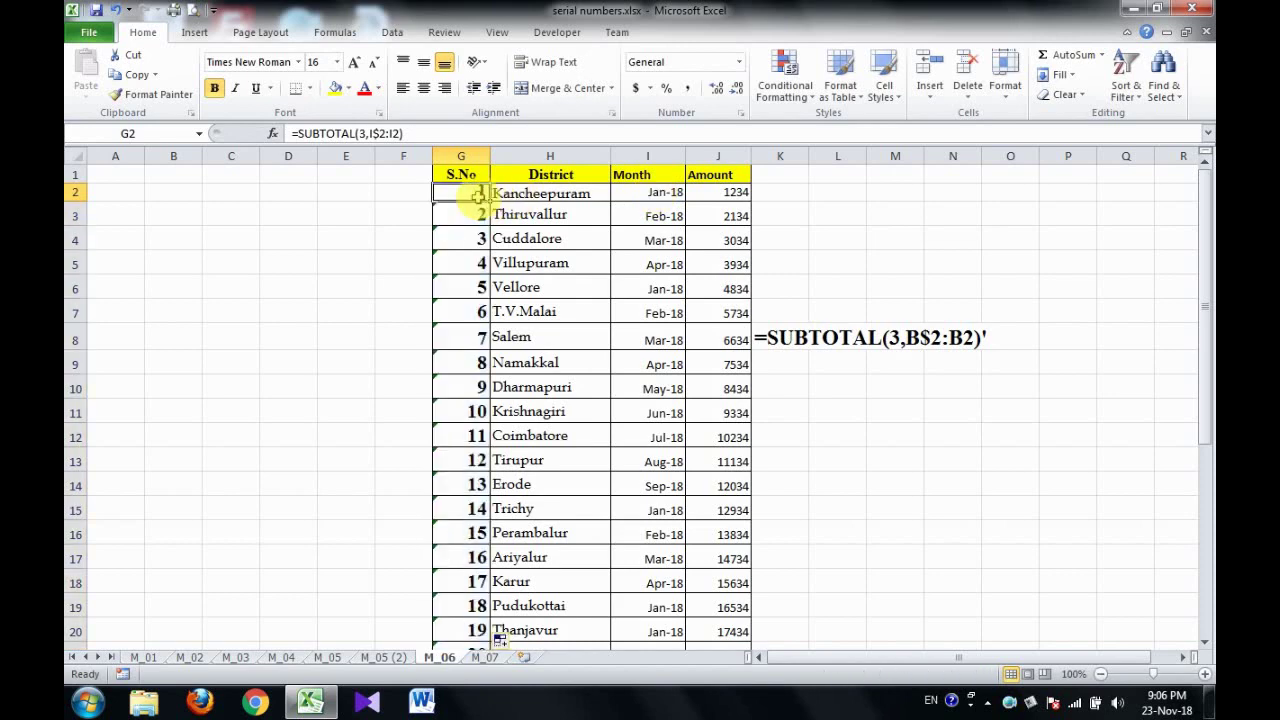
pyautogui.hotkey('ctrl', 'shift', 'Down')
pyautogui.hotkey('ctrl', 'Up')
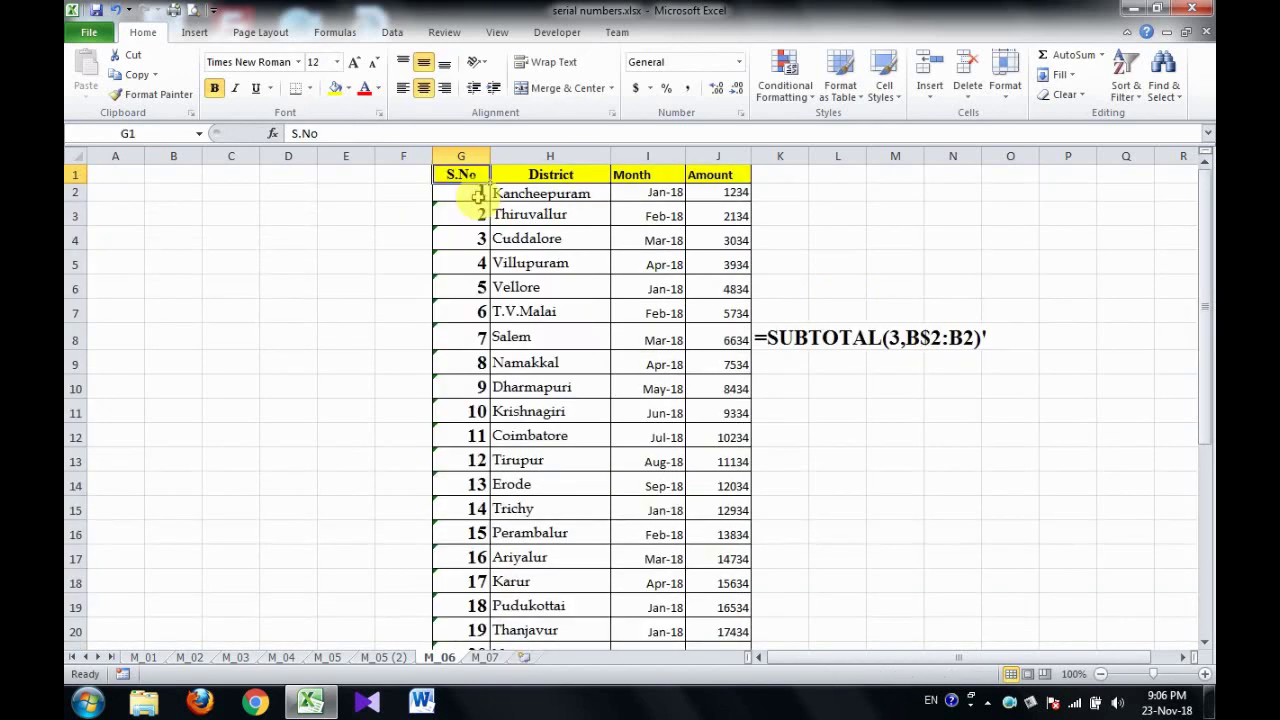
# Filter the header row's Month column to January only, renumbering visible rows 1 to 10
pyautogui.click(623, 188)
pyautogui.click(624, 179)
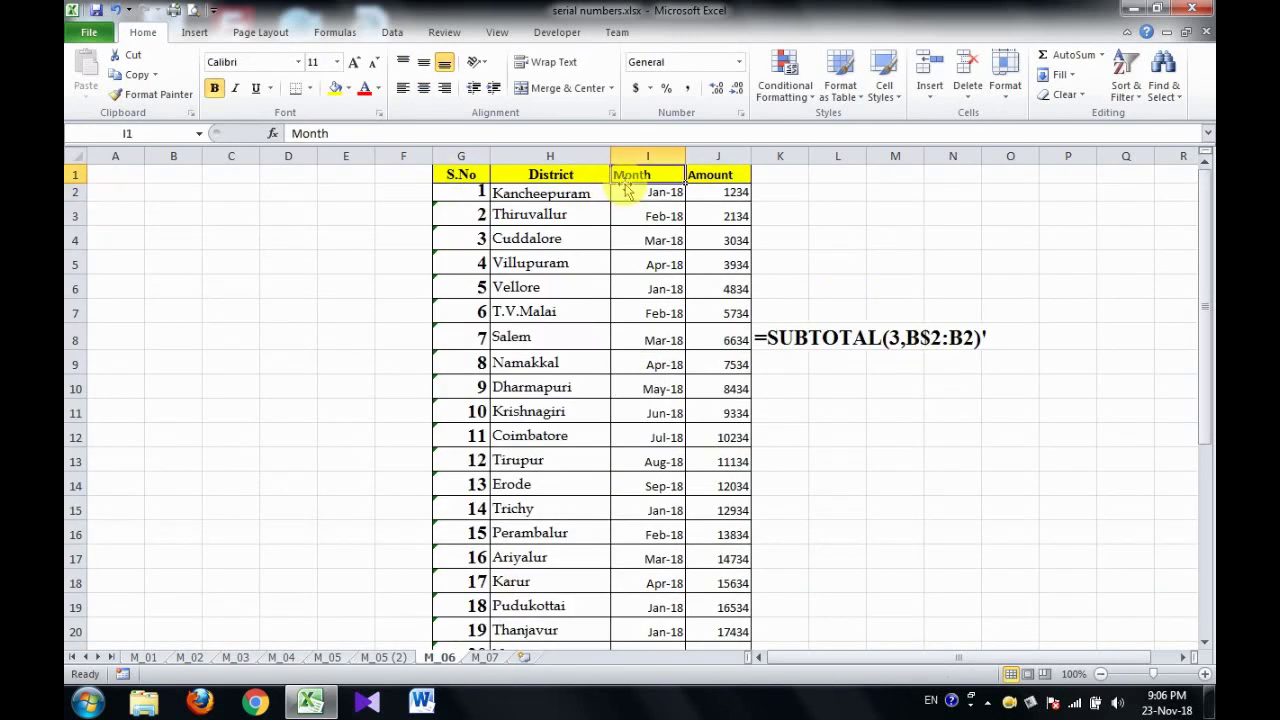
pyautogui.hotkey('shift', 'Left')
pyautogui.hotkey('shift', 'Left')
pyautogui.hotkey('ctrl', 'shift', 'l')
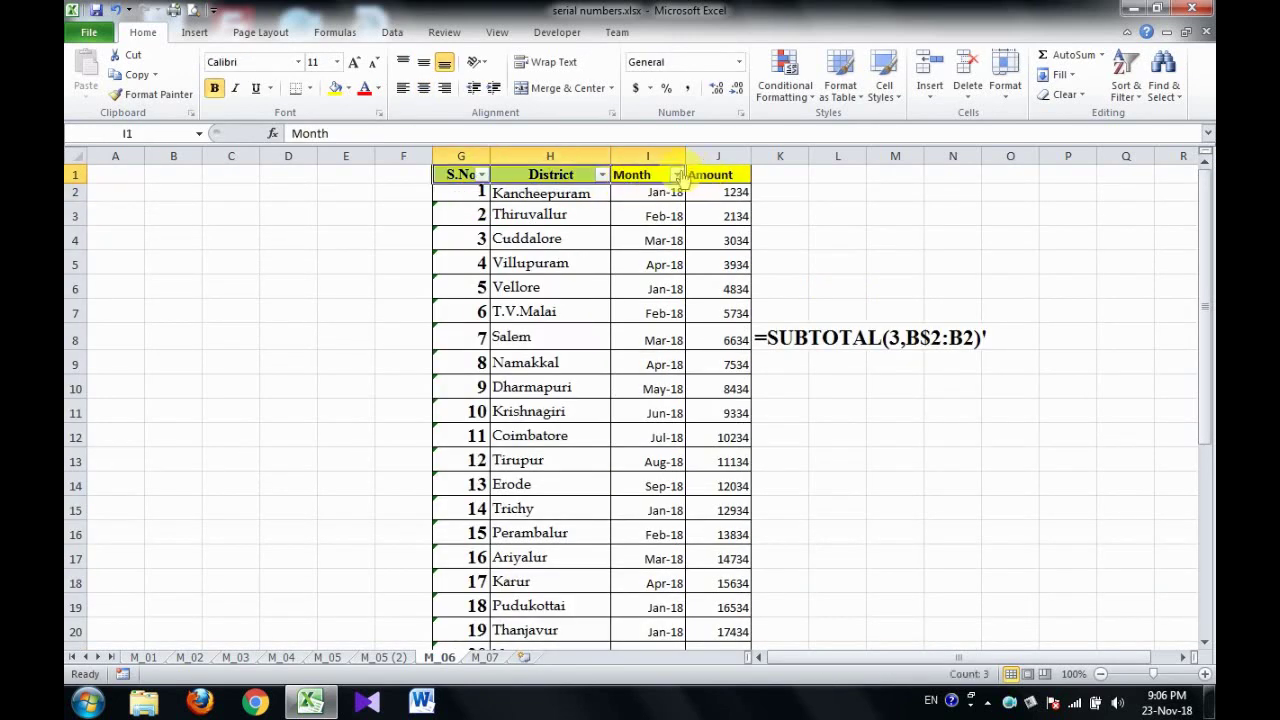
pyautogui.click(677, 174)
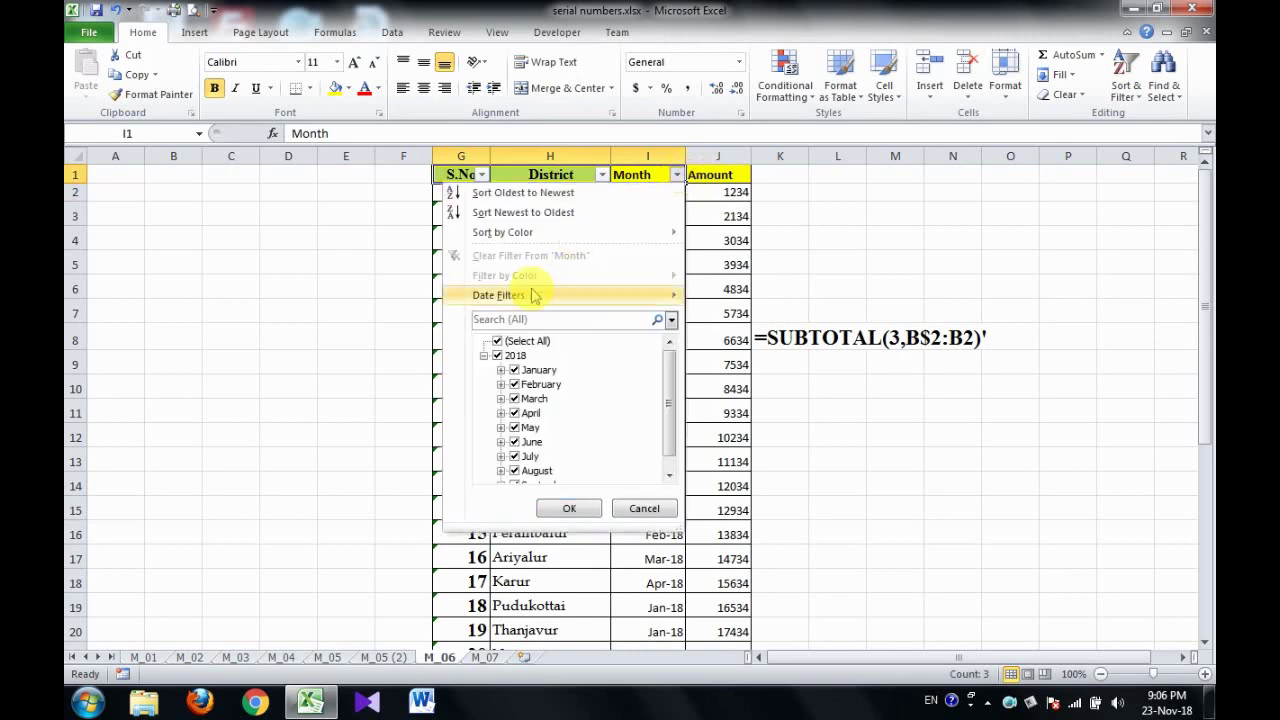
pyautogui.click(497, 355)
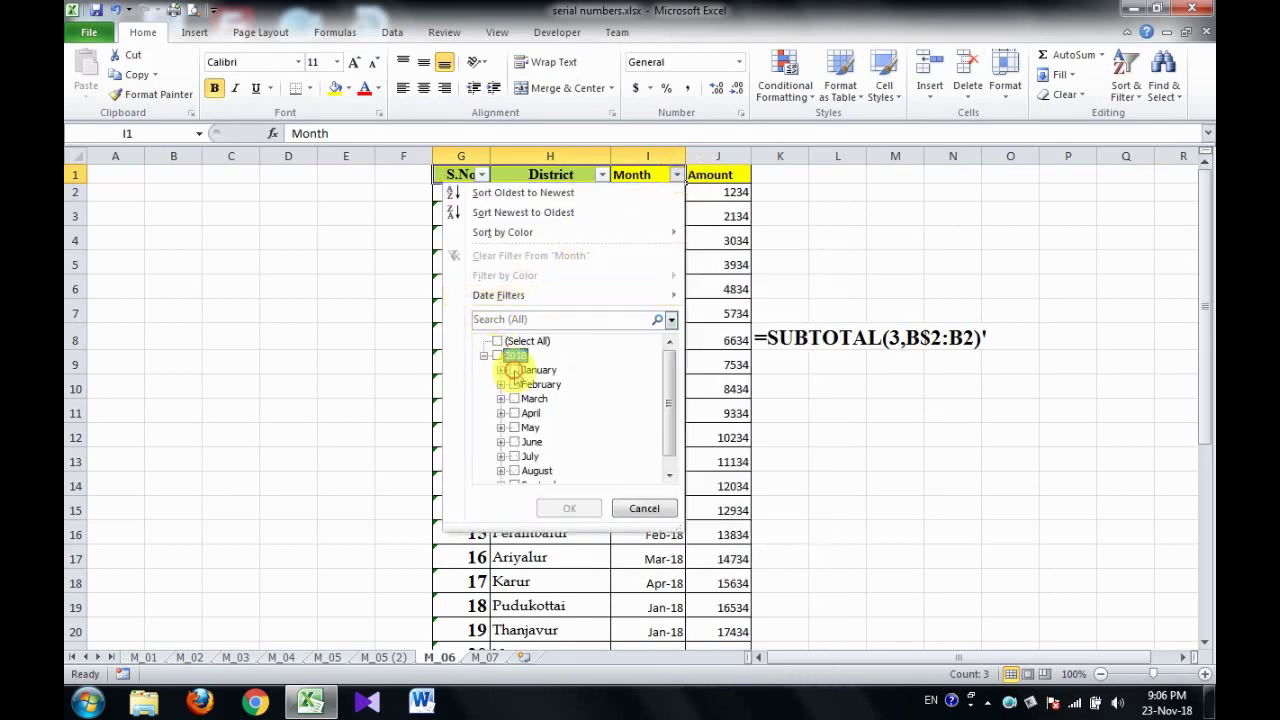
pyautogui.click(514, 370)
pyautogui.click(568, 509)
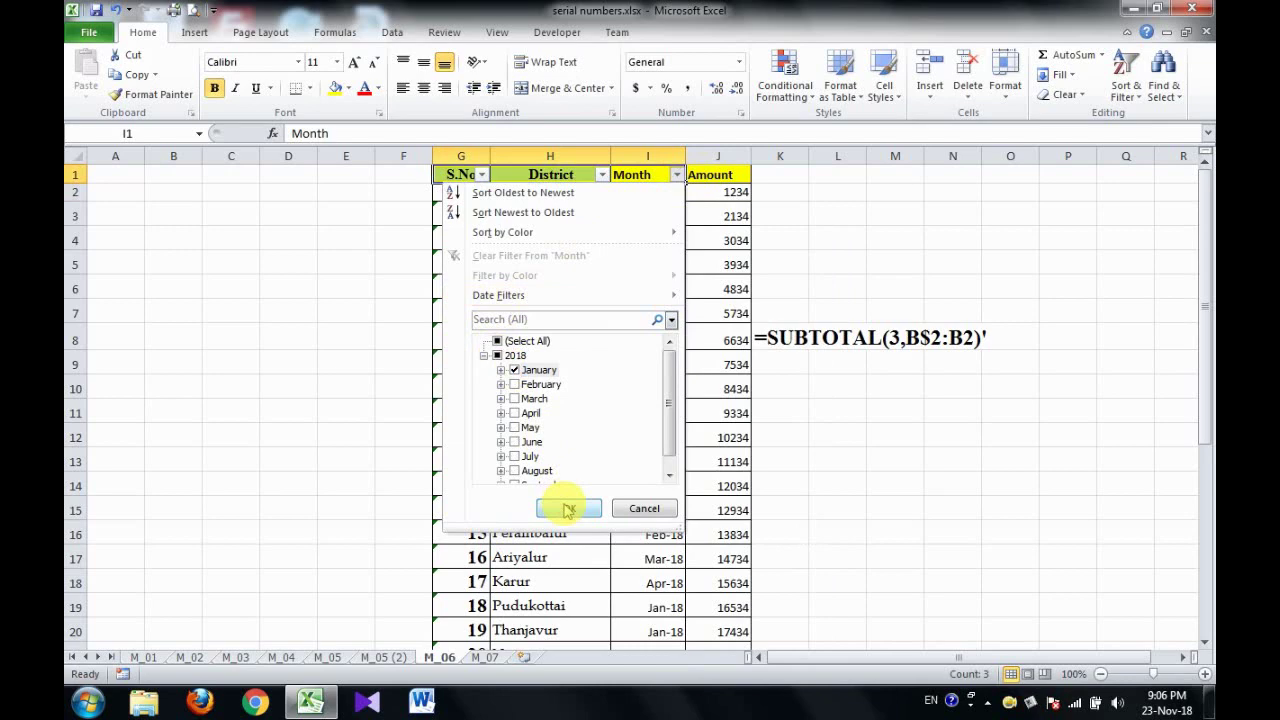
pyautogui.click(568, 509)
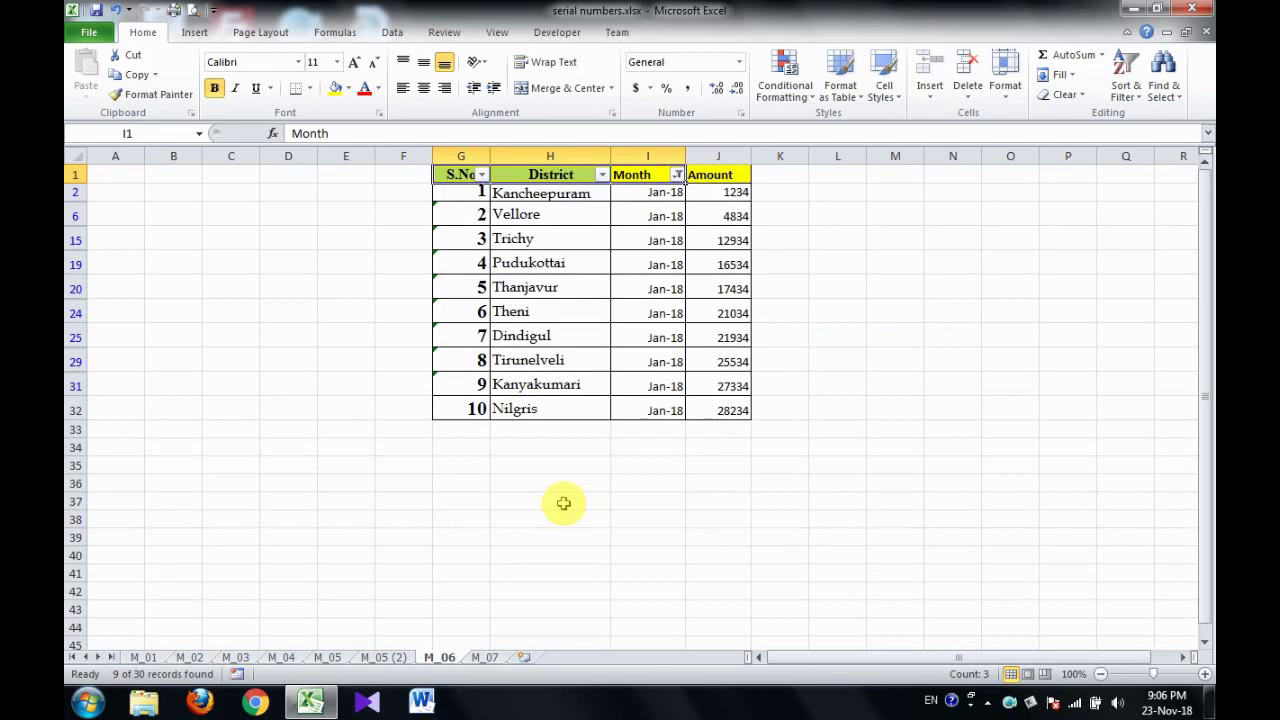
# On M_07, delete the 1, 3, 9, 27… S.No values from C2 down
pyautogui.hotkey('ctrl', 'pagedown')
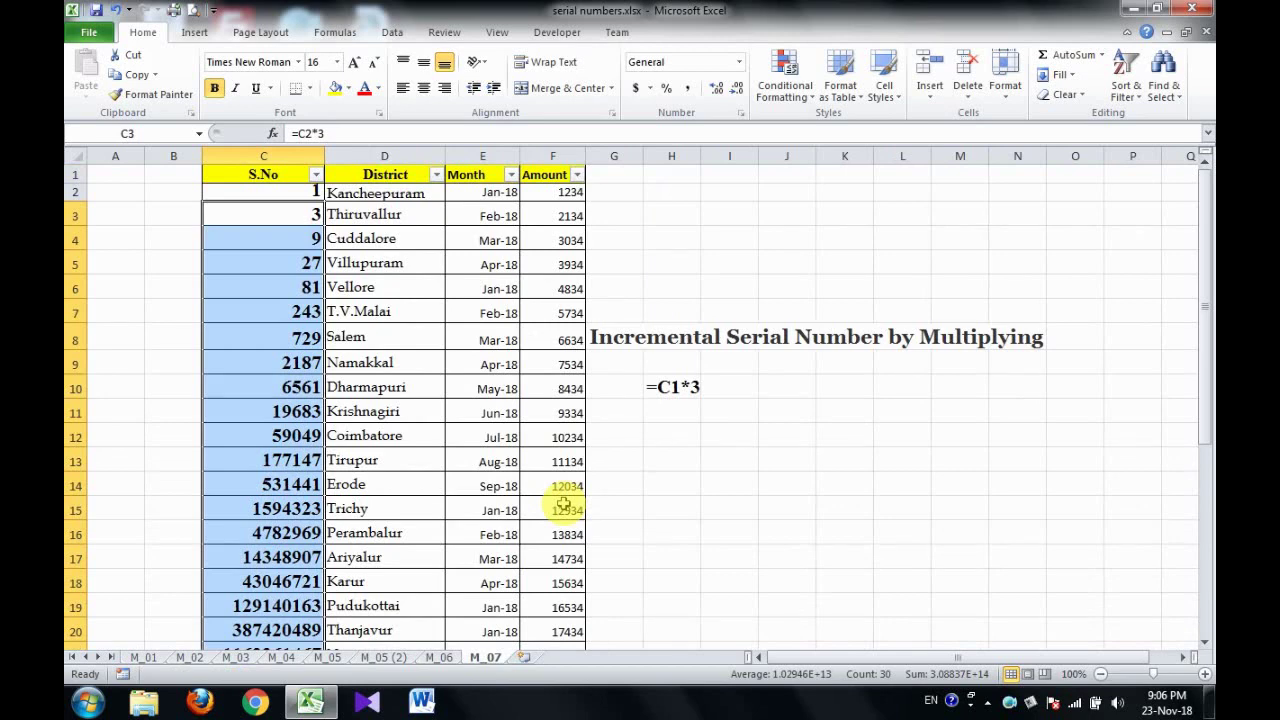
pyautogui.press('Up')
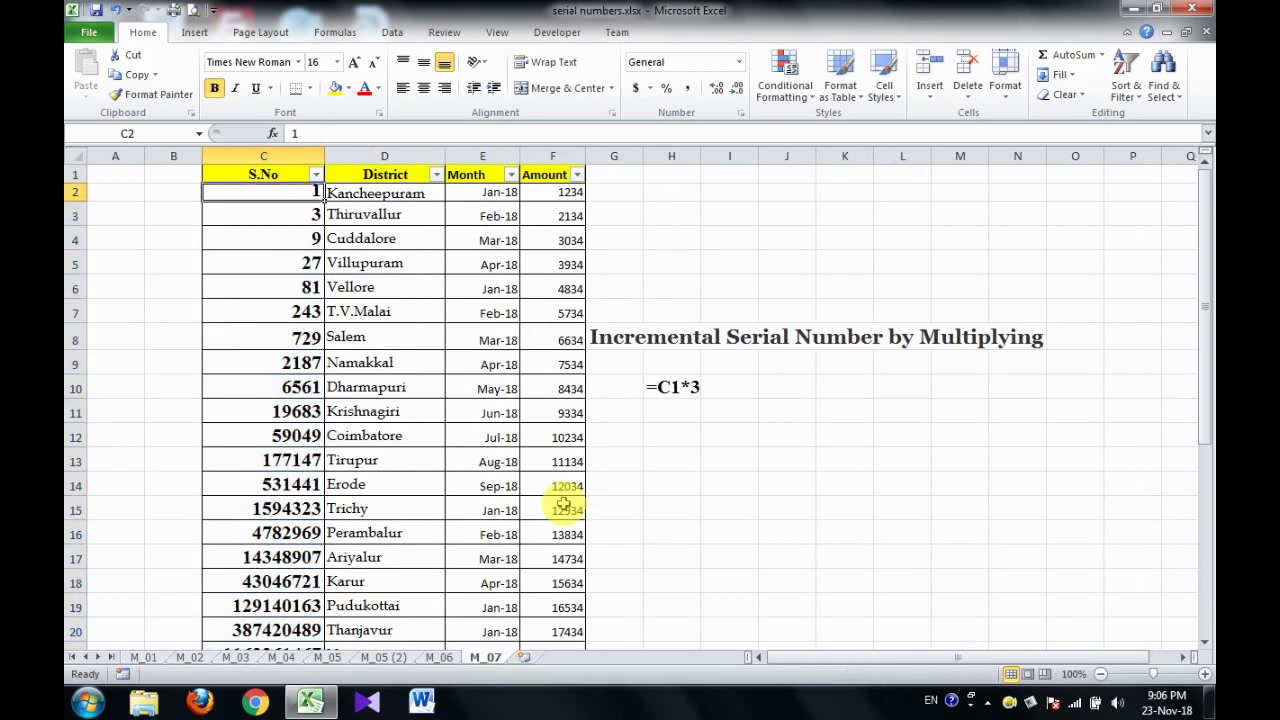
pyautogui.hotkey('ctrl', 'shift', 'Down')
pyautogui.press('Delete')
pyautogui.scroll(5, 564, 505)
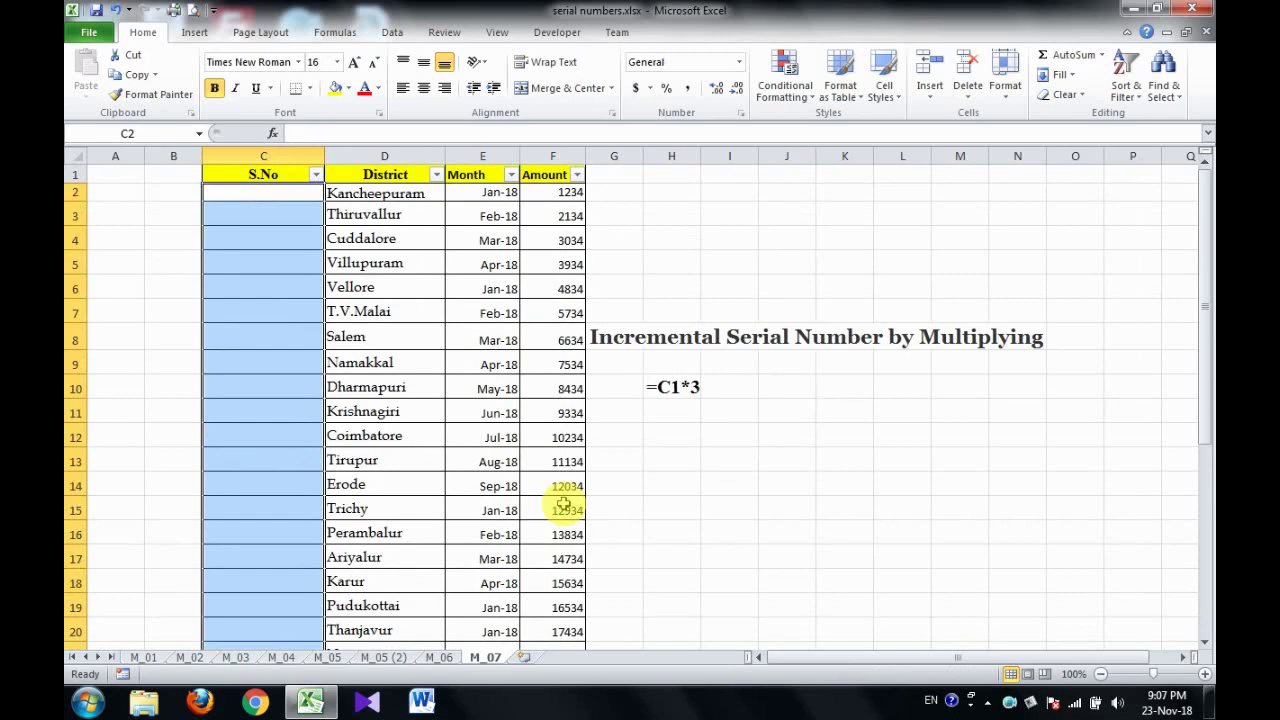
pyautogui.press('Down')
pyautogui.press('Up')
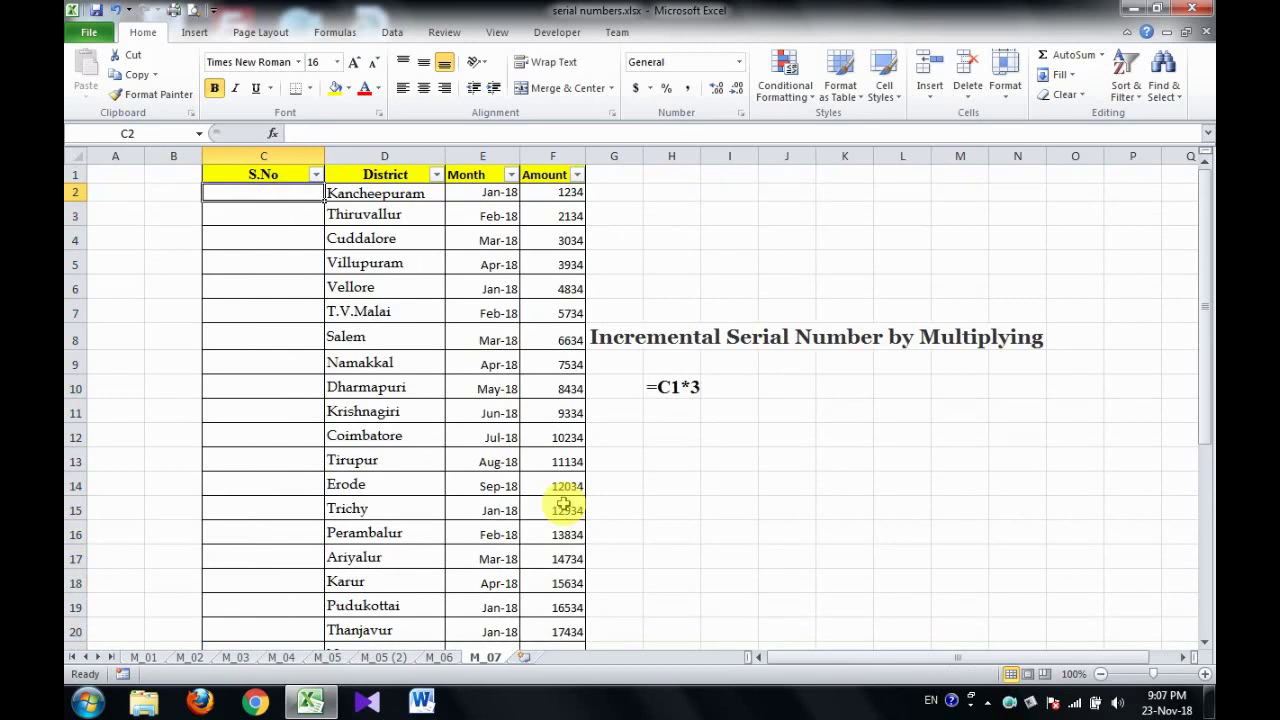
# Enter 1 in C2 and the tripling formula =C2*3 in C3
pyautogui.write('1')
pyautogui.press('Return')
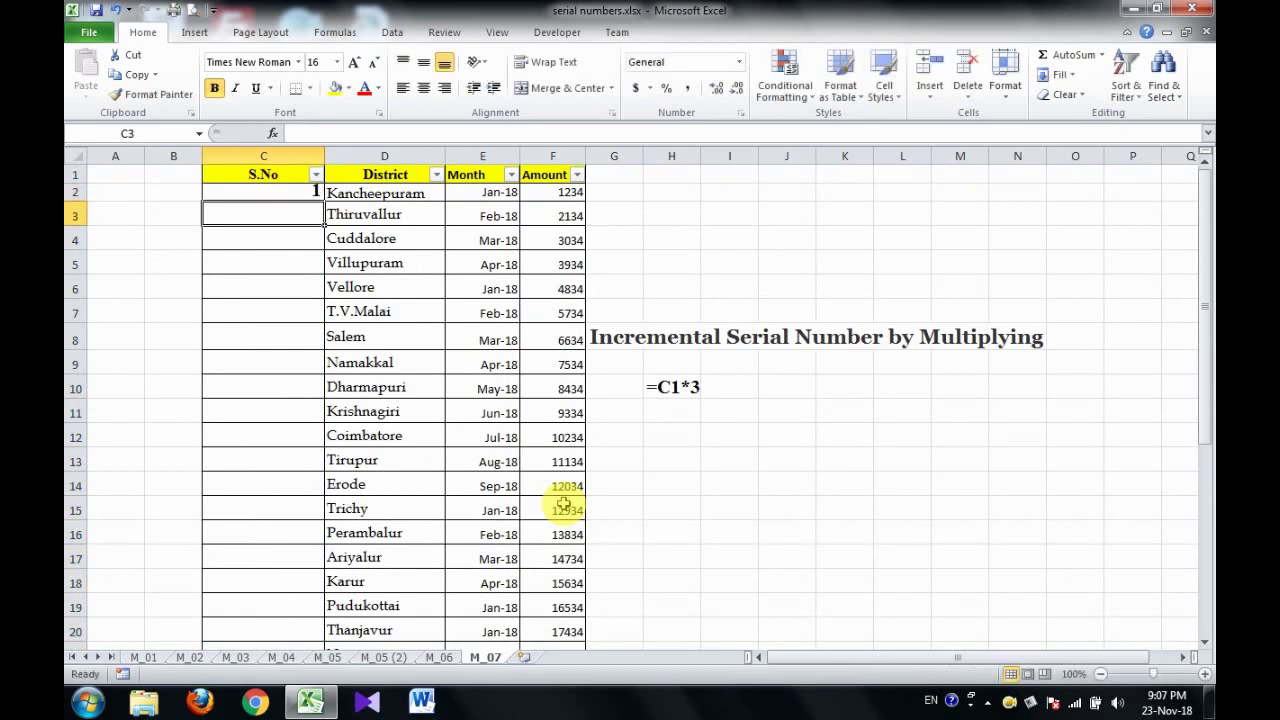
pyautogui.write('=')
pyautogui.press('Up')
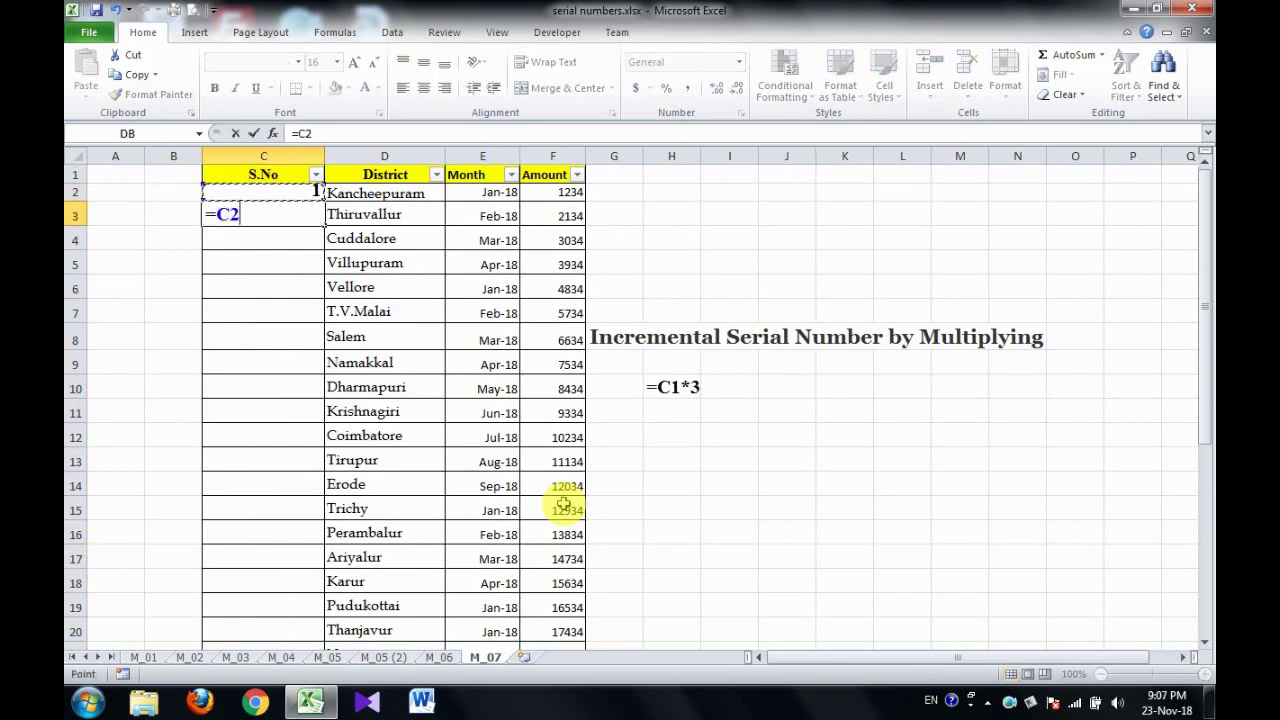
pyautogui.write('*3')
pyautogui.press('Return')
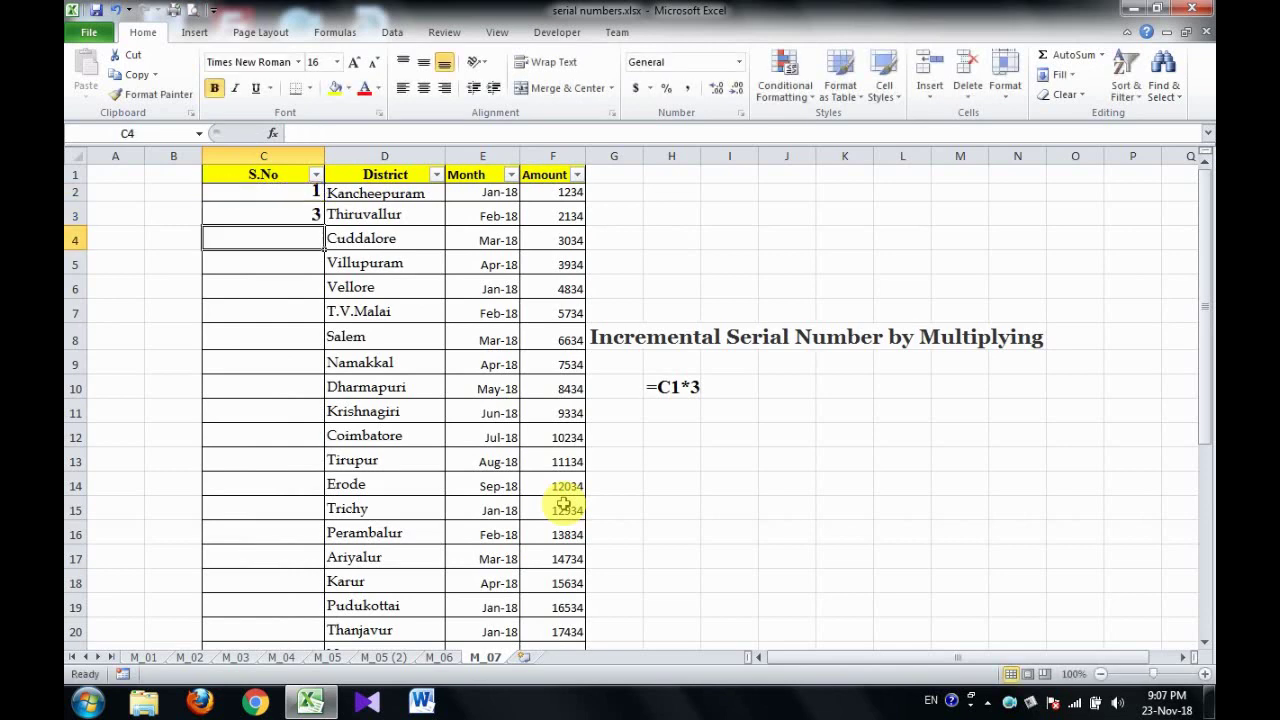
# Fill =C2*3 down to C32, ending at 2.05891E+14
pyautogui.press('Up')
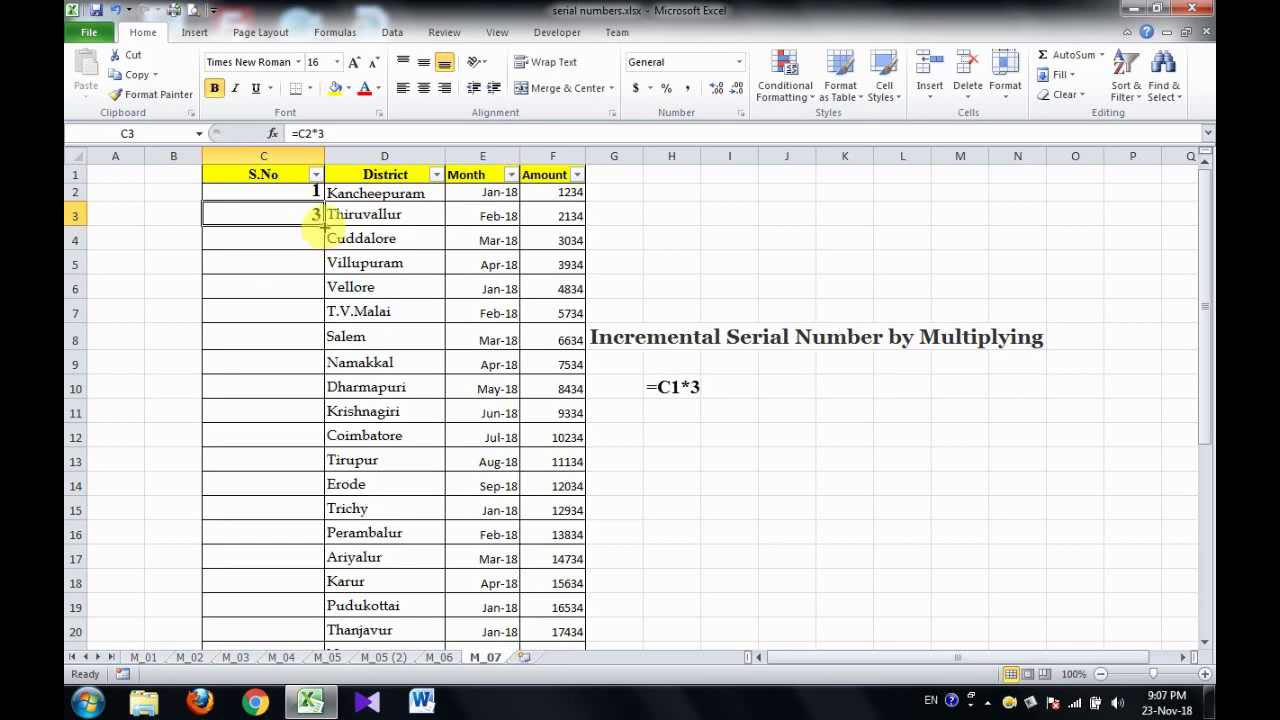
pyautogui.moveTo(324, 226); pyautogui.dragTo(262, 695)
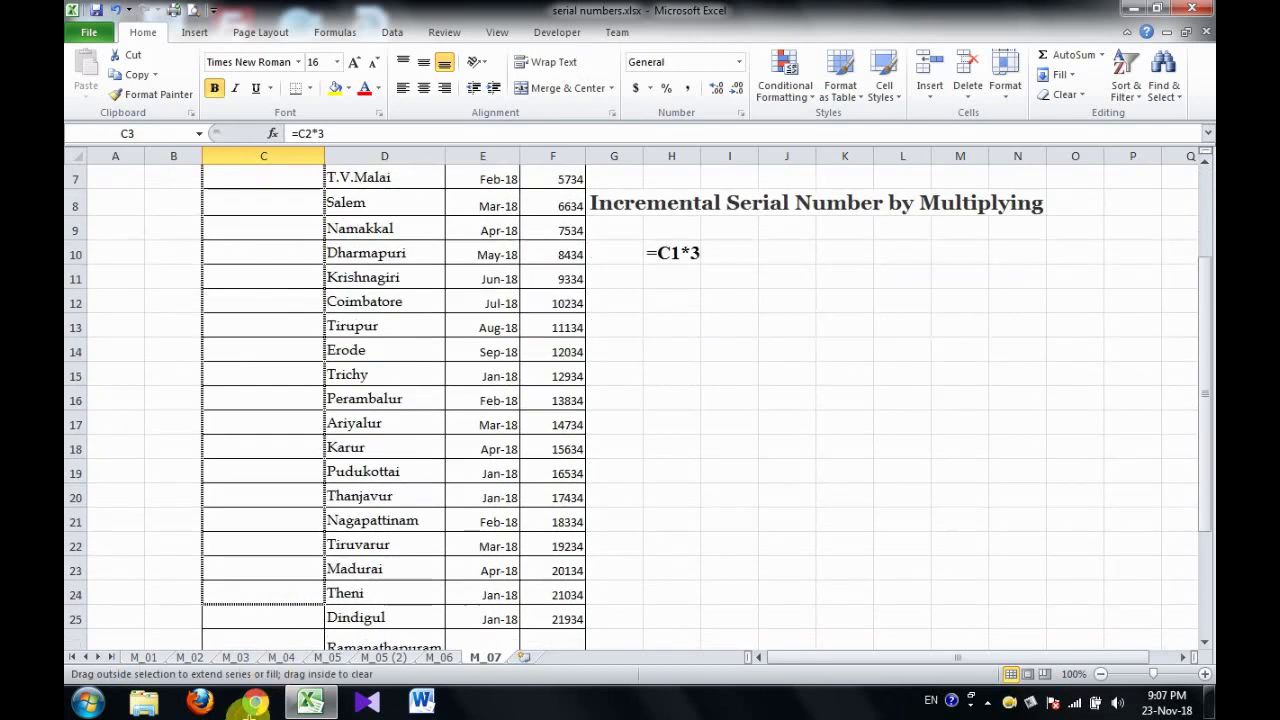
pyautogui.moveTo(262, 695); pyautogui.dragTo(272, 612)
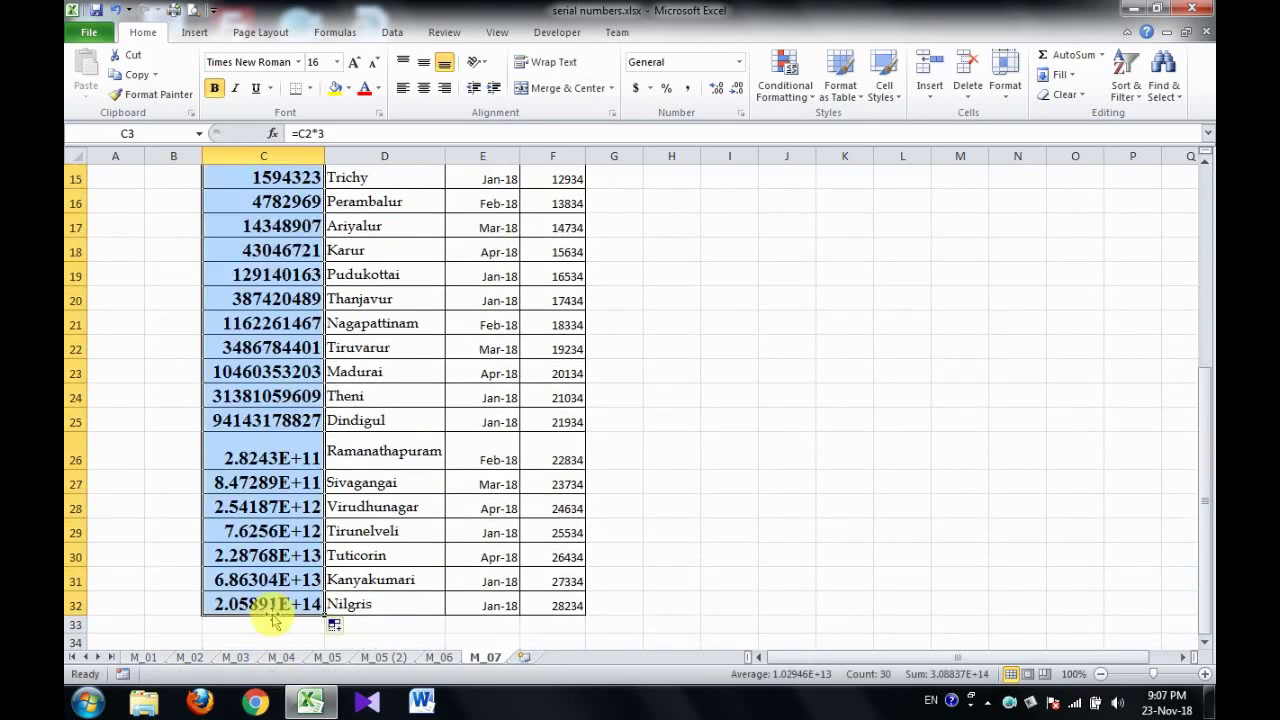
pyautogui.hotkey('ctrl', 'Up')
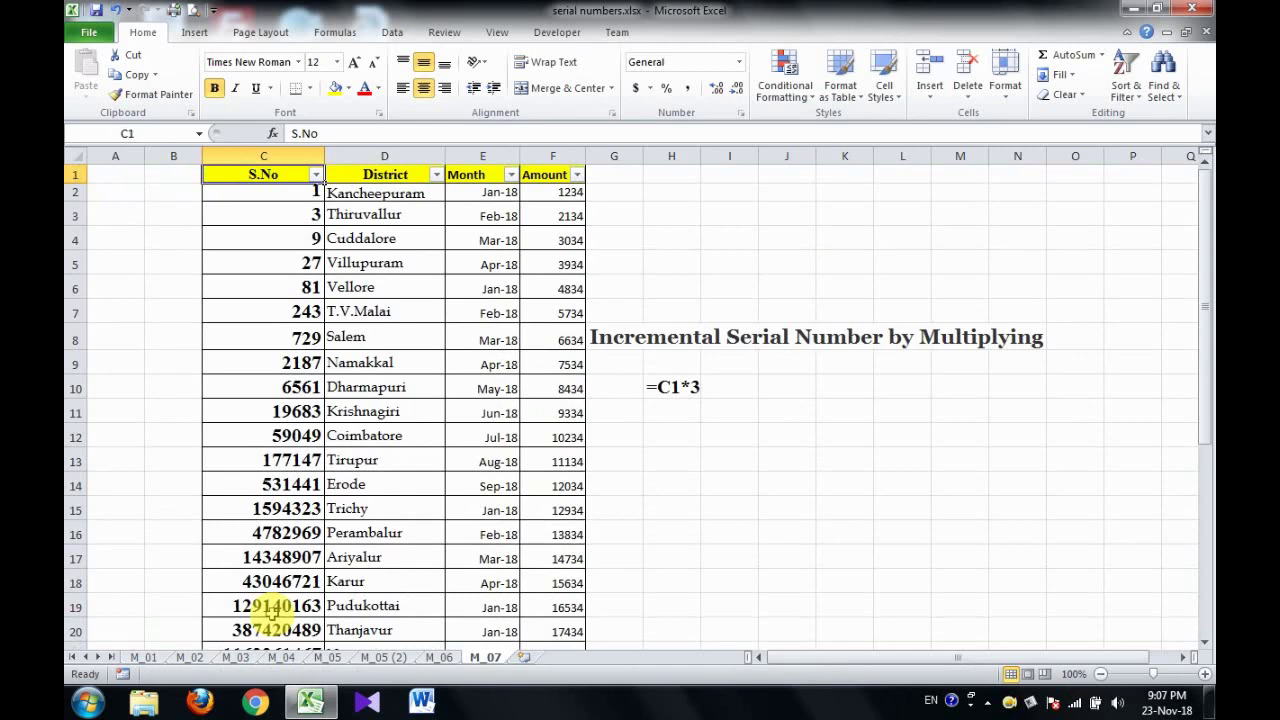